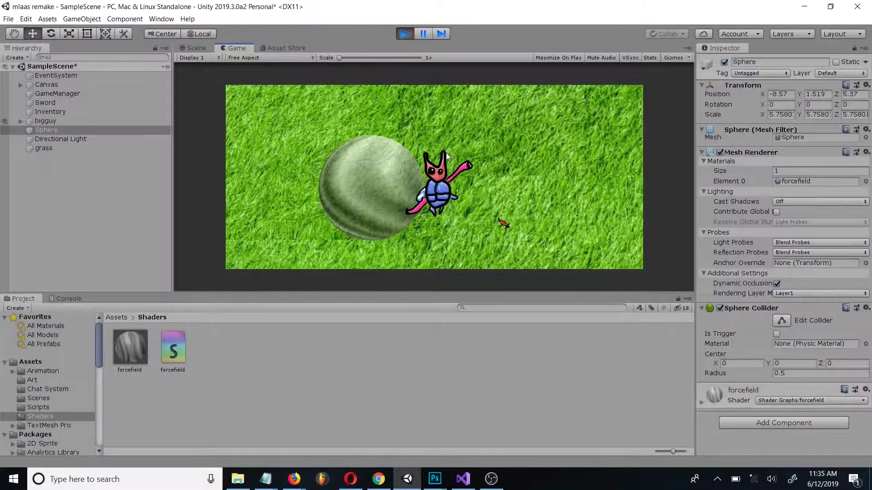
# Step: Playtest the character's movement and inspect it up close with the game view scaled to about 2.5x, restoring 1x
pyautogui.press('a')
pyautogui.press('d')
pyautogui.press('s')
pyautogui.press('w')
pyautogui.press('a')
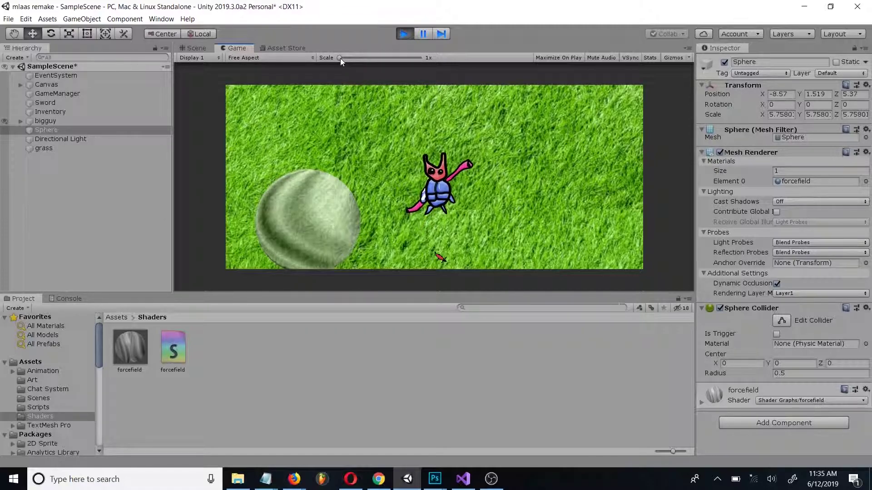
pyautogui.moveTo(340, 58); pyautogui.dragTo(381, 61)
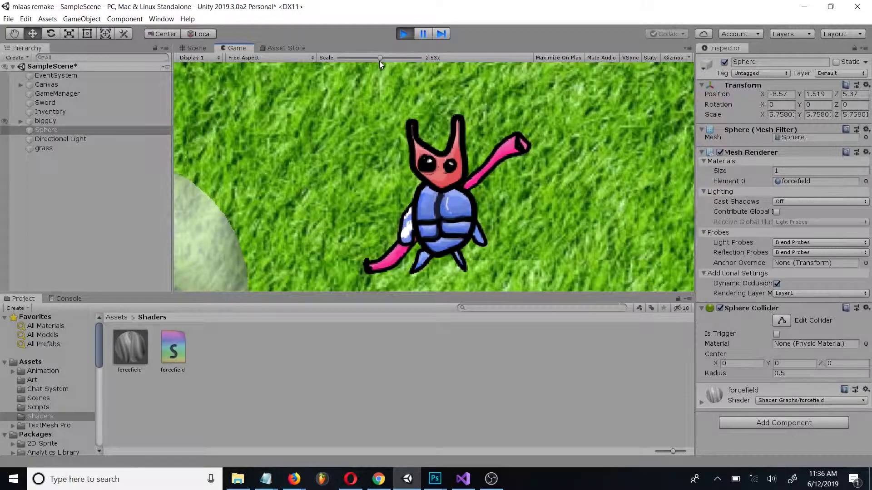
pyautogui.moveTo(380, 58); pyautogui.dragTo(324, 60)
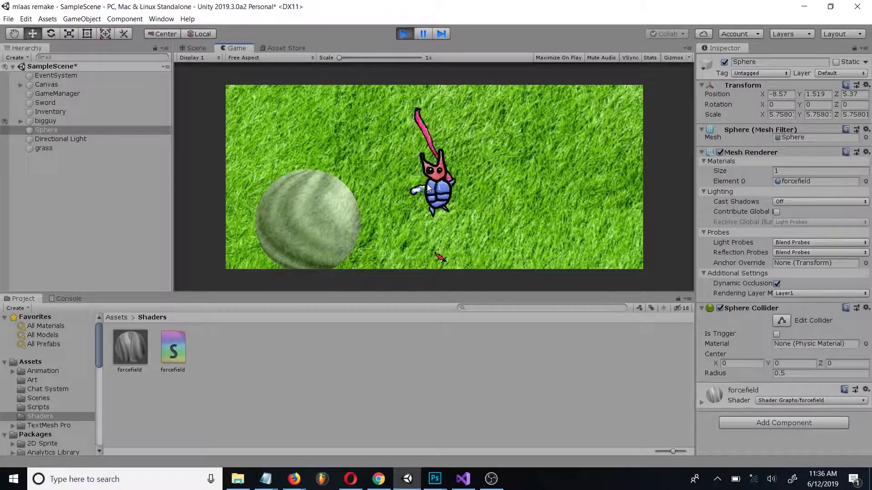
# Step: Walk the character in all directions near the sphere to examine its movement animation
pyautogui.press('d')
pyautogui.press('a')
pyautogui.press('s')
pyautogui.press('a')
pyautogui.press('w')
pyautogui.press('a')
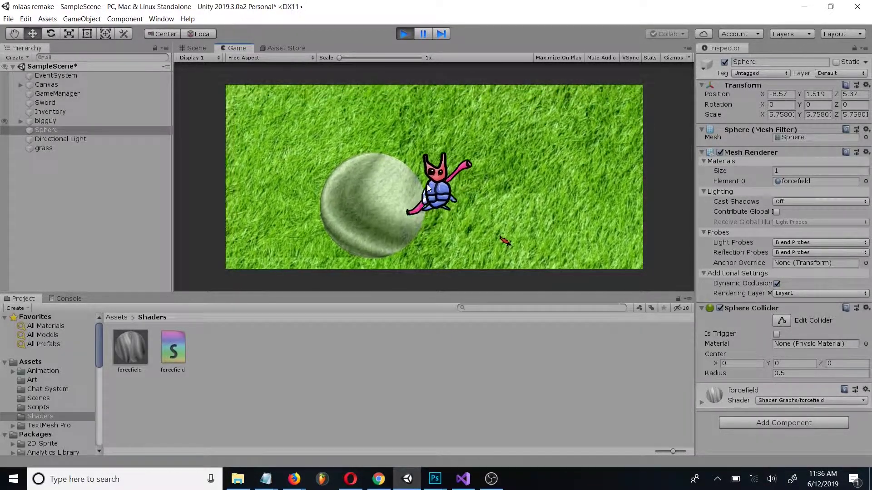
pyautogui.press('a')
pyautogui.press('w')
pyautogui.press('d')
pyautogui.press('s')
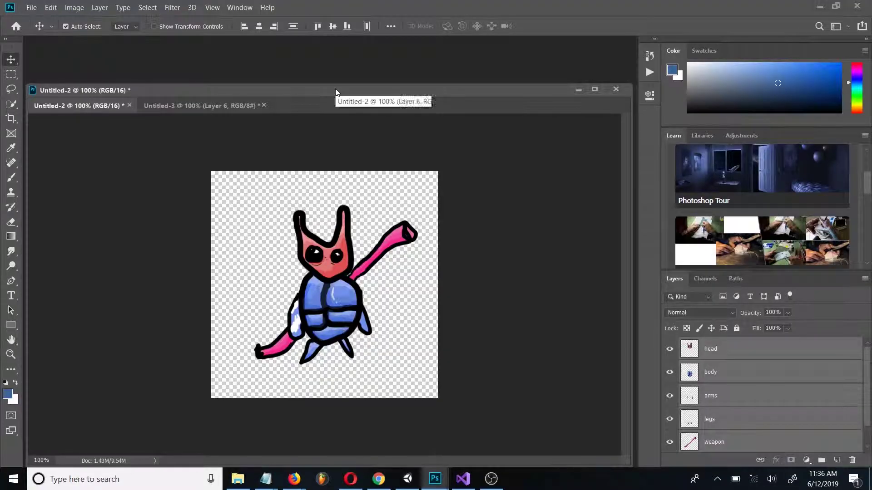
# Step: Switch to Photoshop, dock the floating document window, toggle the weapon and legs layers, and view the grass document
pyautogui.moveTo(335, 88); pyautogui.dragTo(337, 41)
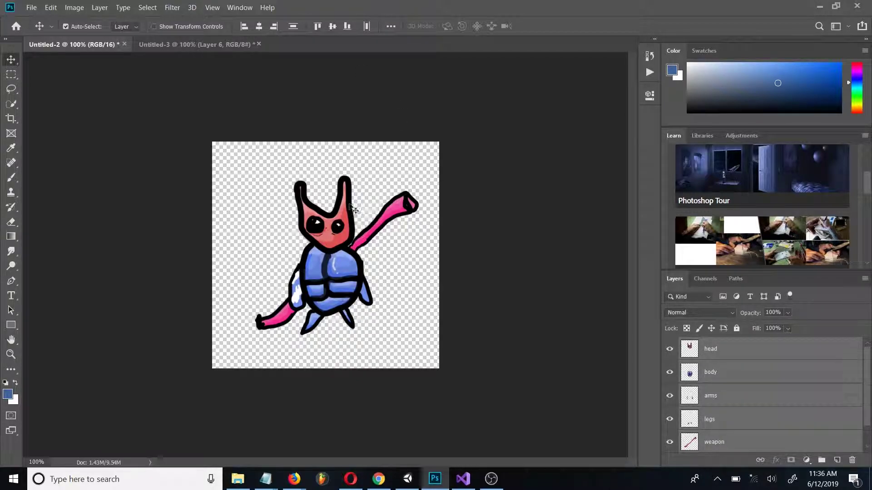
pyautogui.scroll(-1, 726, 362)
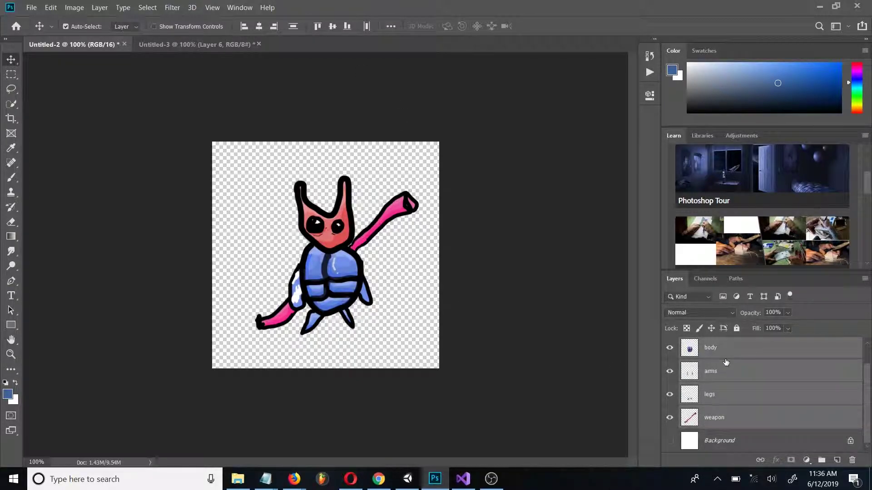
pyautogui.click(670, 419)
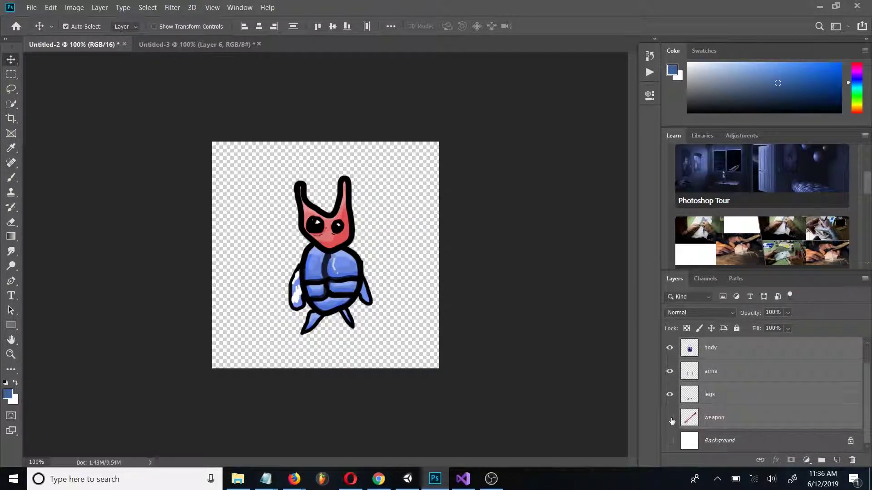
pyautogui.click(671, 418)
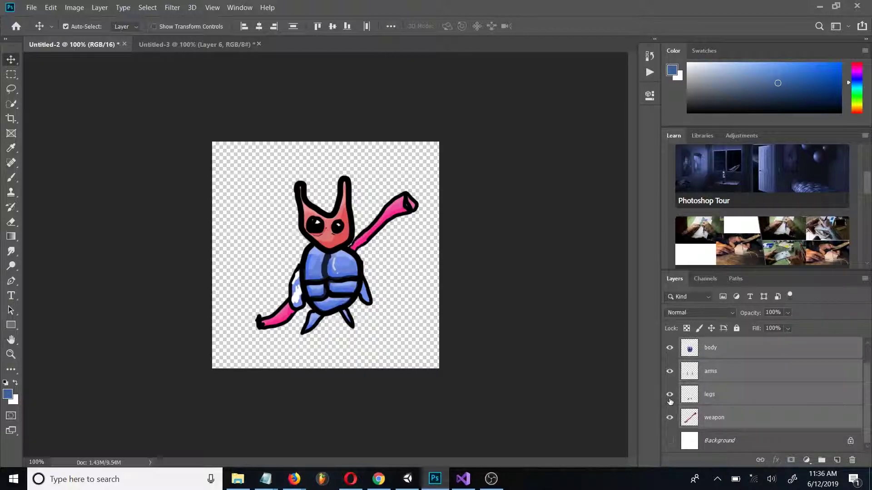
pyautogui.click(670, 395)
pyautogui.click(195, 45)
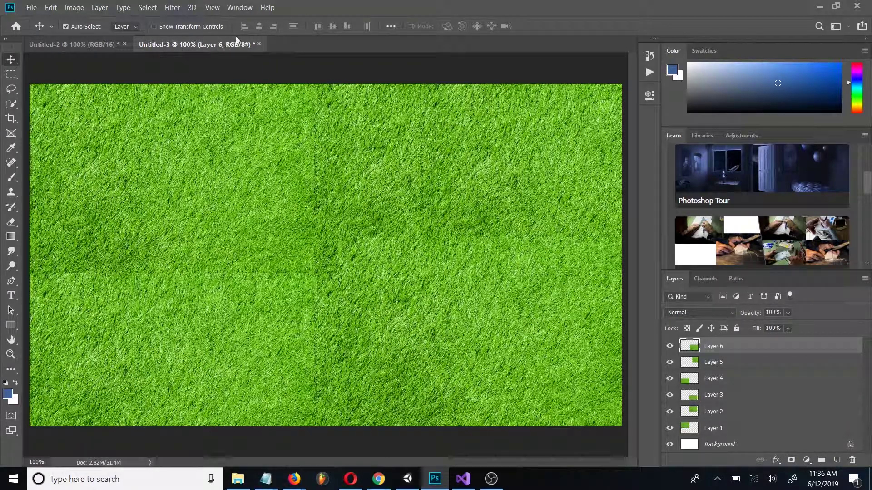
# Step: Create a new 500 x 500 px document at 300 ppi from the recent custom preset
pyautogui.click(32, 8)
pyautogui.click(42, 19)
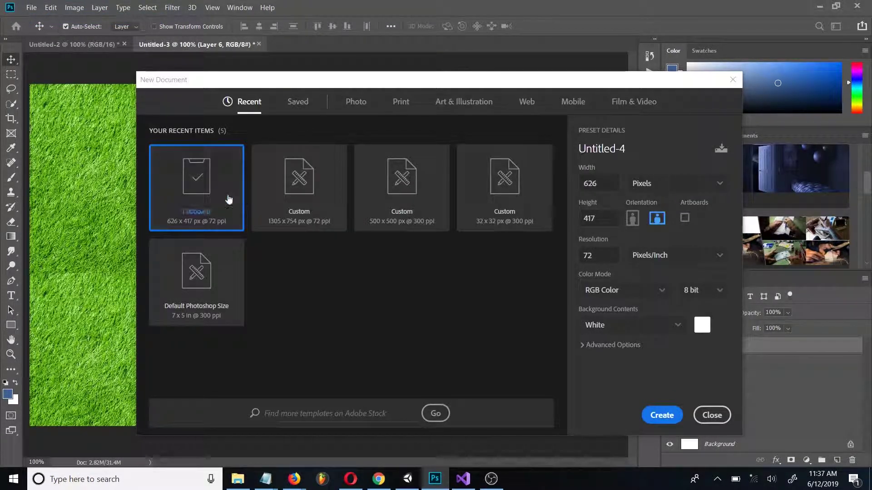
pyautogui.click(401, 190)
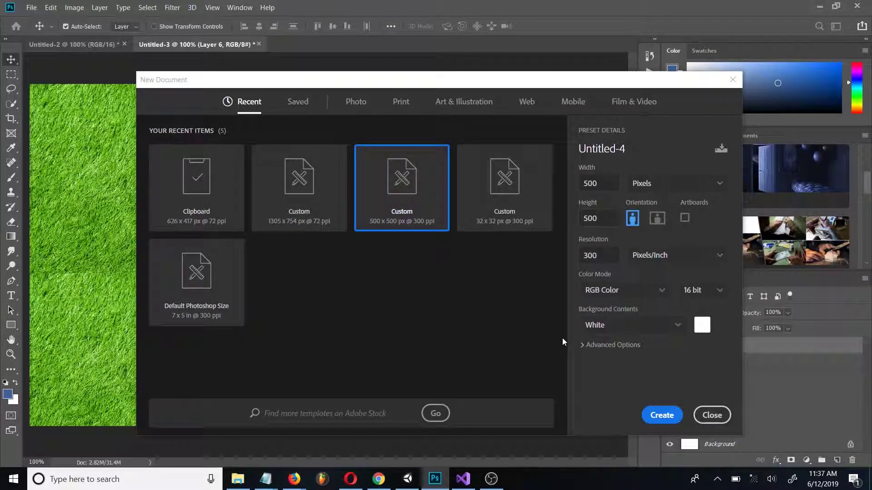
pyautogui.click(654, 415)
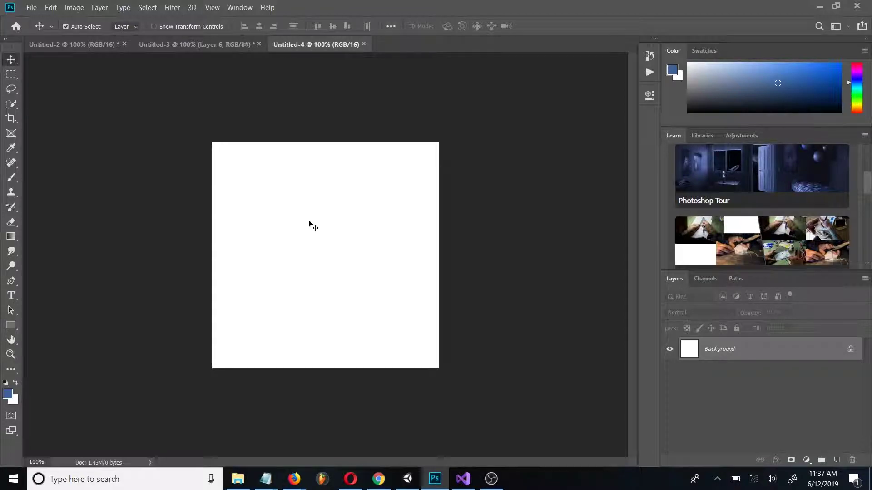
# Step: Reset the foreground colour to black, add a new layer above the background, and activate the Brush tool
pyautogui.press('b')
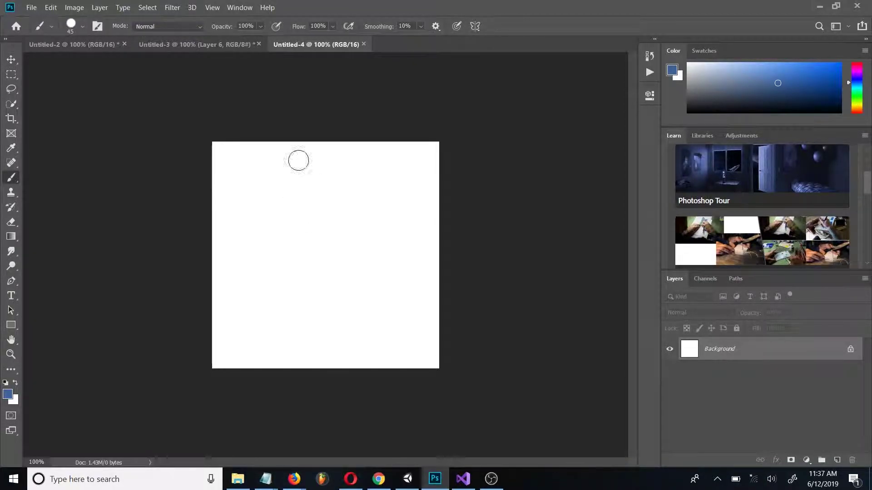
pyautogui.click(82, 26)
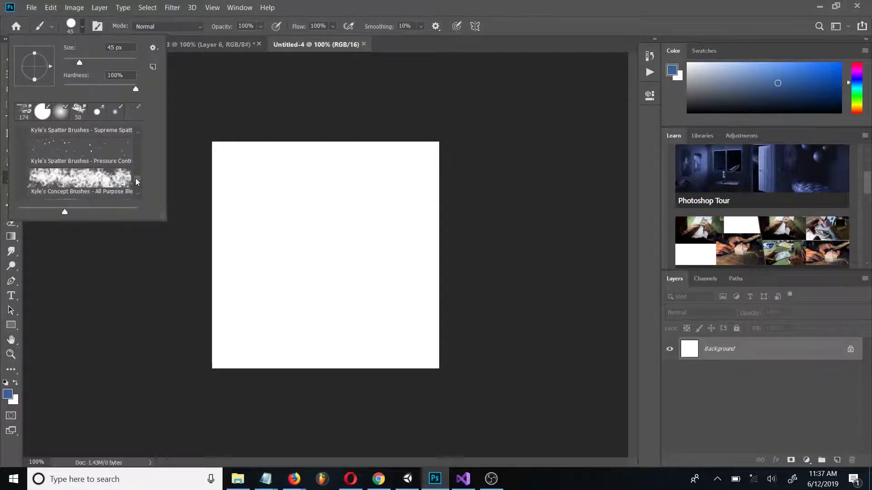
pyautogui.moveTo(137, 183)
pyautogui.mouseDown()
pyautogui.moveTo(137, 136)
pyautogui.moveTo(119, 76)
pyautogui.mouseUp()
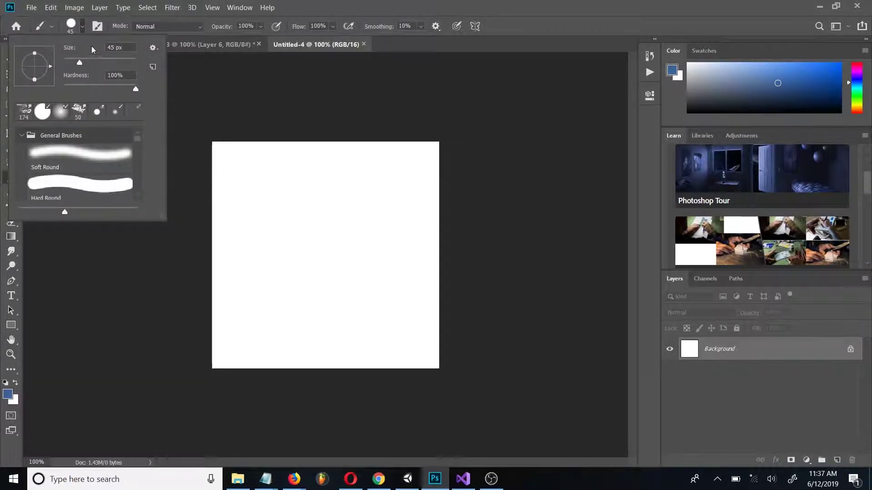
pyautogui.click(82, 26)
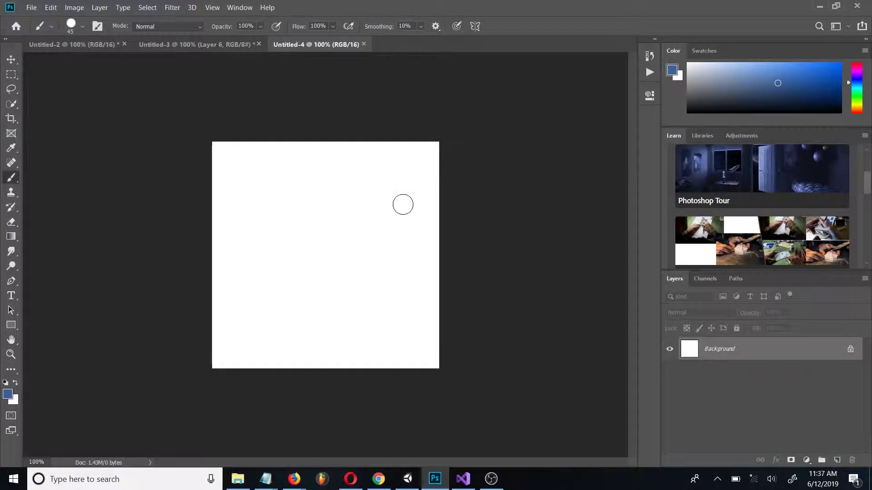
pyautogui.press('d')
pyautogui.press('z')
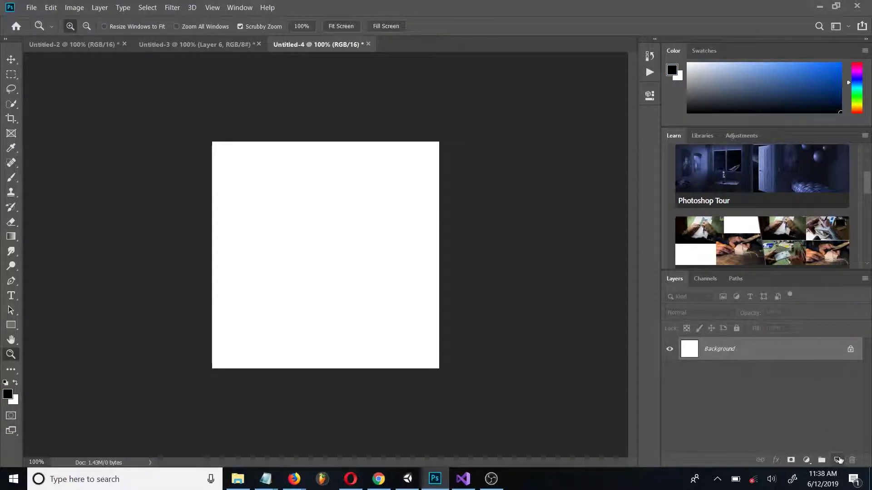
pyautogui.click(837, 460)
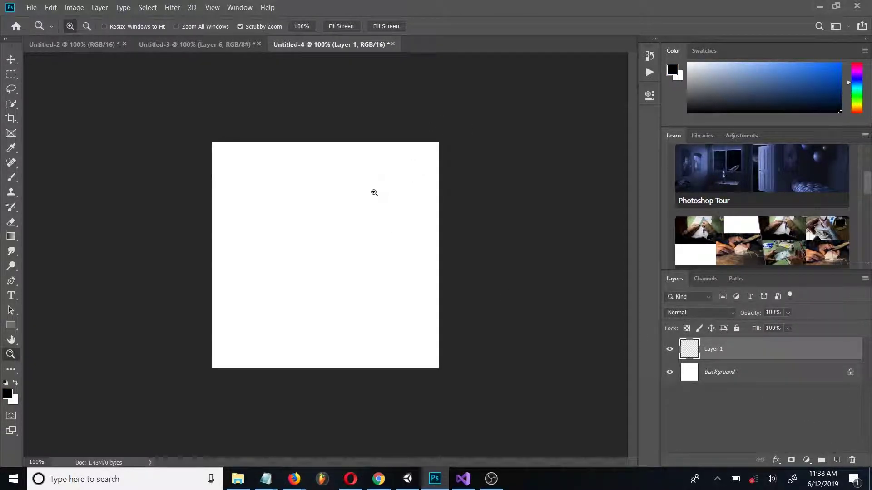
pyautogui.press('b')
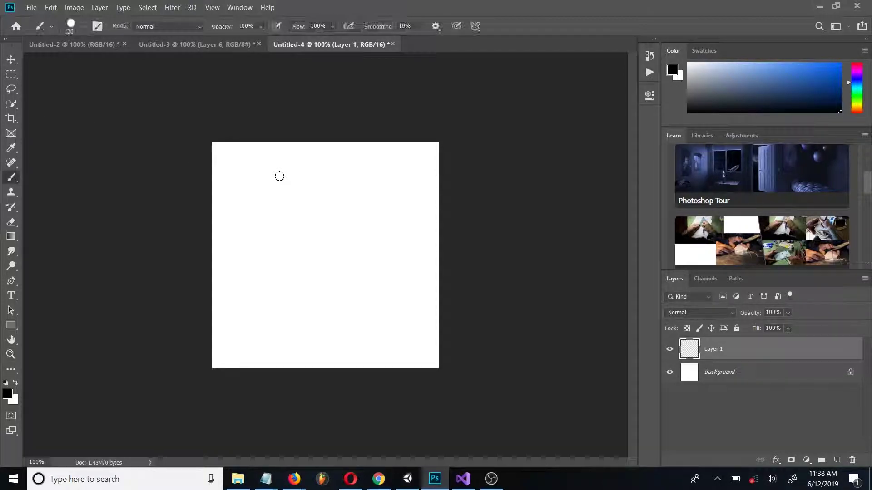
# Step: Paint a thick black rounded head outline with a 20 px brush and two eyes, finishing one eye with a smaller brush
pyautogui.moveTo(295, 184)
pyautogui.mouseDown()
pyautogui.moveTo(286, 195)
pyautogui.moveTo(319, 245)
pyautogui.moveTo(319, 194)
pyautogui.moveTo(292, 184)
pyautogui.moveTo(293, 216)
pyautogui.moveTo(322, 223)
pyautogui.moveTo(323, 212)
pyautogui.moveTo(307, 209)
pyautogui.mouseUp()
pyautogui.click(294, 212)
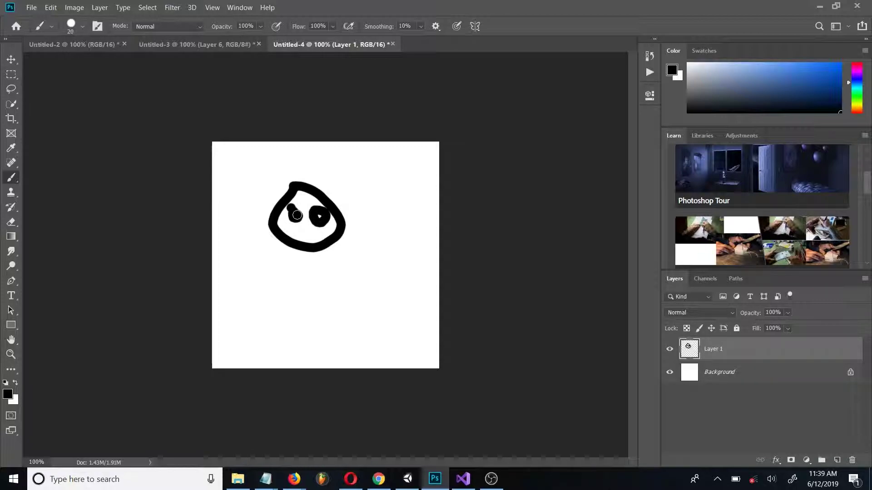
pyautogui.press('[')
pyautogui.press('[')
pyautogui.moveTo(300, 215); pyautogui.dragTo(288, 206)
# Step: Rename the layer containing the painted head as head
pyautogui.rightClick(713, 350)
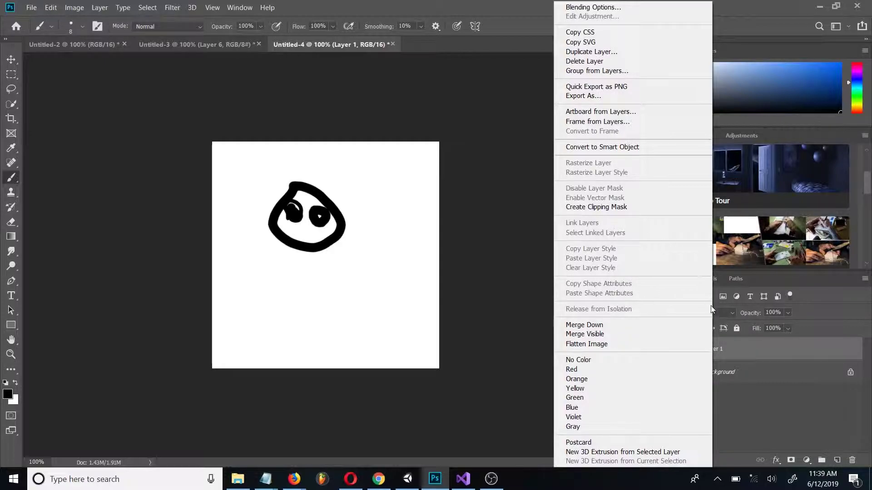
pyautogui.click(725, 348)
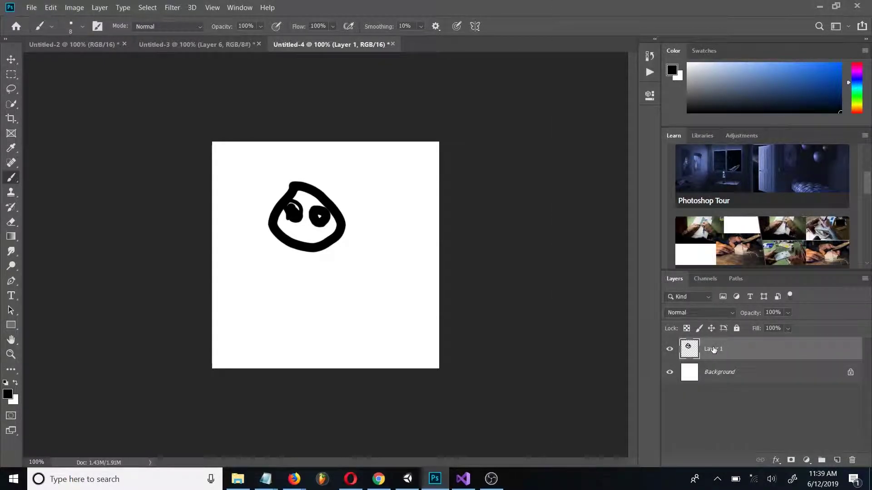
pyautogui.doubleClick(713, 349)
pyautogui.write('head')
pyautogui.press('Return')
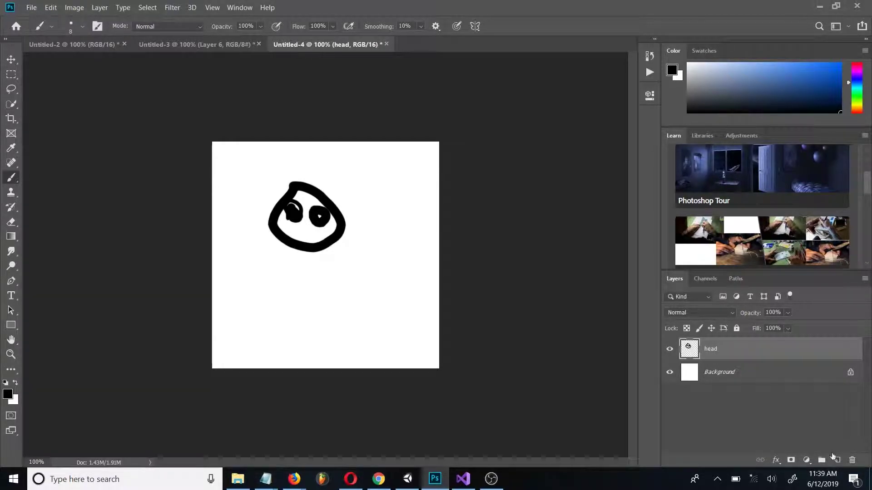
# Step: Add a new layer named body and paint a thin curved torso line below the head on it
pyautogui.click(836, 460)
pyautogui.moveTo(304, 252); pyautogui.dragTo(317, 310)
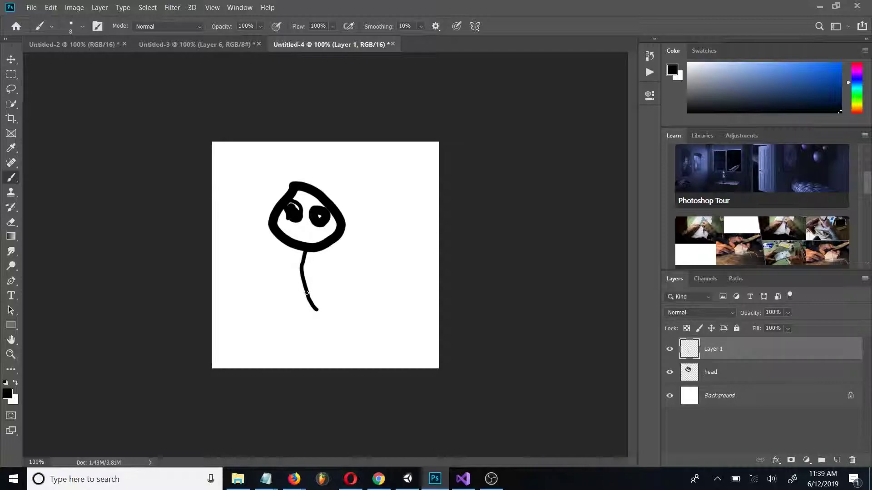
pyautogui.rightClick(715, 353)
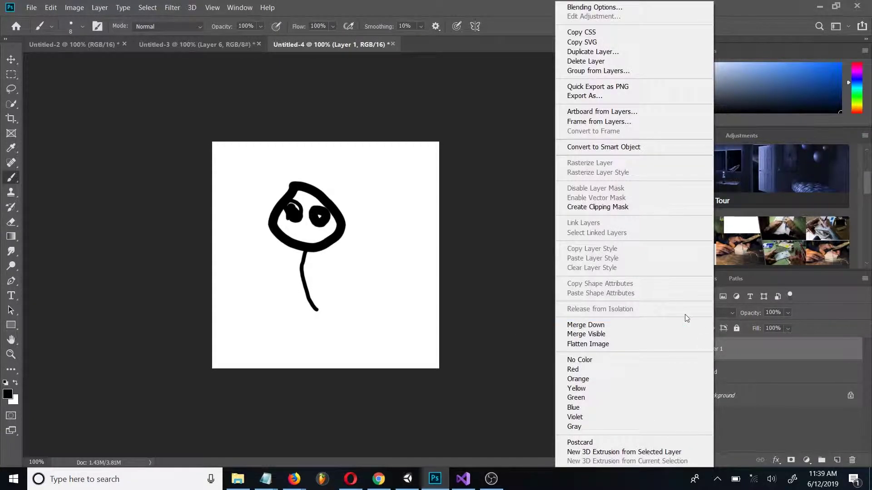
pyautogui.doubleClick(711, 349)
pyautogui.write('body')
pyautogui.press('Return')
# Step: Add a new layer named arms and paint two short arms from the upper part of the torso line
pyautogui.click(837, 460)
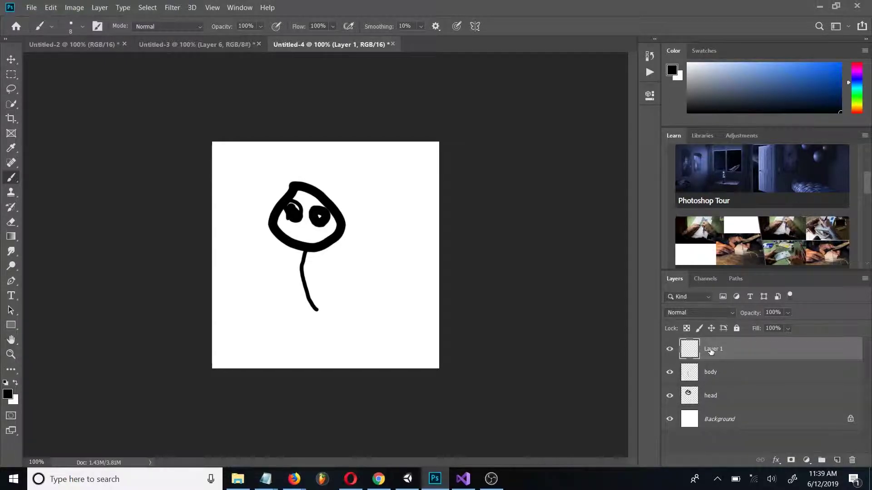
pyautogui.doubleClick(711, 350)
pyautogui.write('arms')
pyautogui.press('Return')
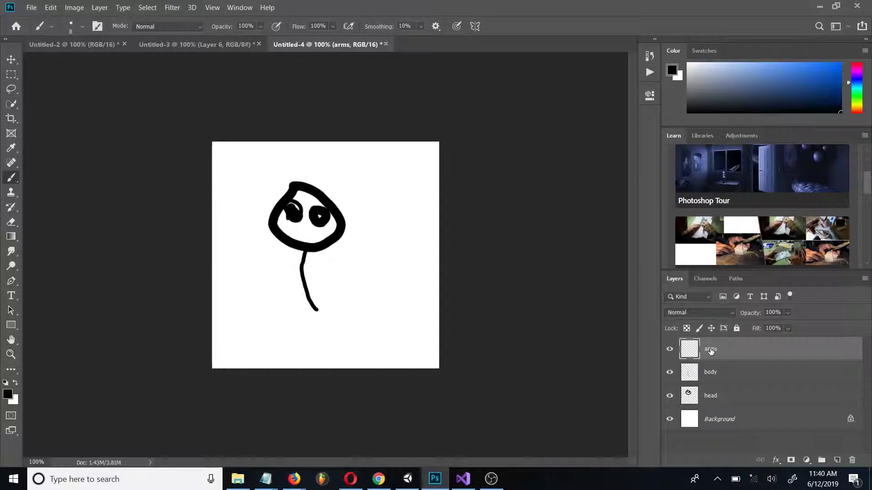
pyautogui.moveTo(303, 264)
pyautogui.mouseDown()
pyautogui.moveTo(322, 271)
pyautogui.moveTo(282, 282)
pyautogui.moveTo(279, 305)
pyautogui.mouseUp()
pyautogui.hotkey('ctrl', 'z')
pyautogui.moveTo(304, 263); pyautogui.dragTo(290, 276)
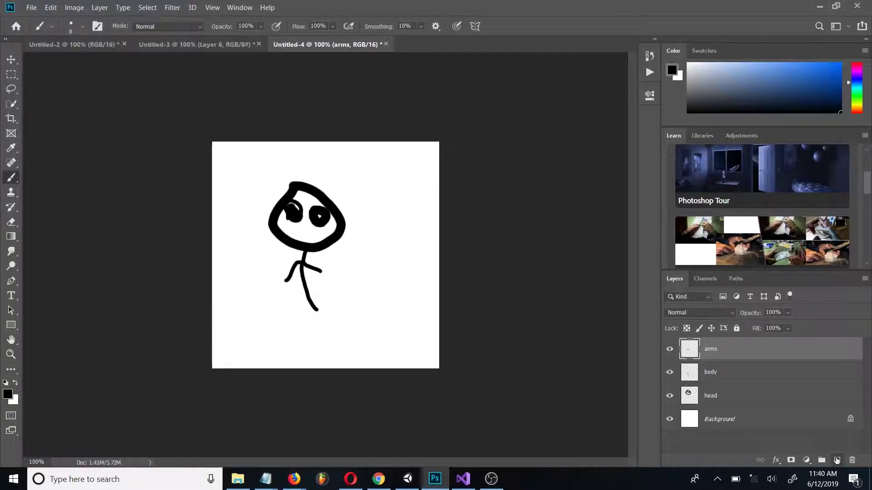
# Step: Add a new layer named legs and paint two legs from the lower end of the torso line
pyautogui.click(837, 460)
pyautogui.doubleClick(709, 350)
pyautogui.write('legs')
pyautogui.press('Return')
pyautogui.moveTo(316, 310)
pyautogui.mouseDown()
pyautogui.moveTo(300, 316)
pyautogui.moveTo(298, 341)
pyautogui.moveTo(301, 331)
pyautogui.moveTo(347, 329)
pyautogui.mouseUp()
pyautogui.hotkey('ctrl', 'z')
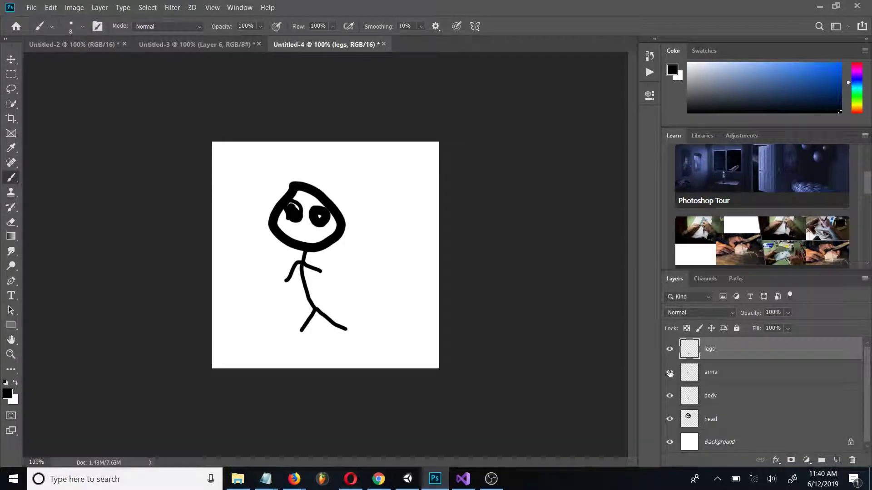
# Step: Check the arms and legs layers by toggling their visibility, and hide the Background layer
pyautogui.click(670, 373)
pyautogui.click(669, 373)
pyautogui.click(670, 349)
pyautogui.click(670, 349)
pyautogui.click(673, 445)
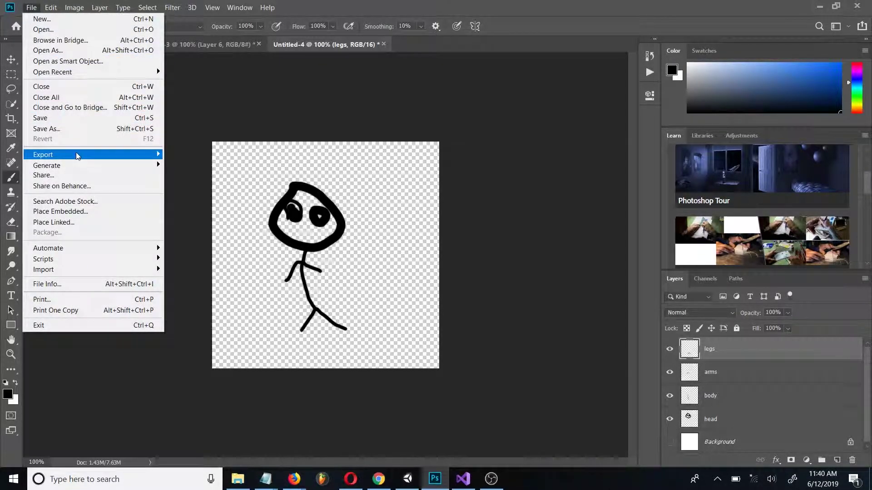
# Step: Set up an export of the visible layers to separate files, choosing PDF as the file type
pyautogui.moveTo(76, 153)
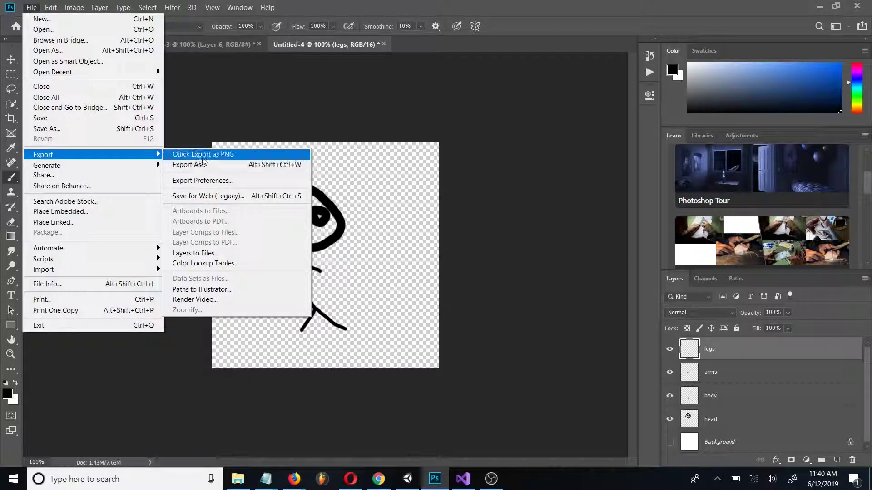
pyautogui.click(213, 257)
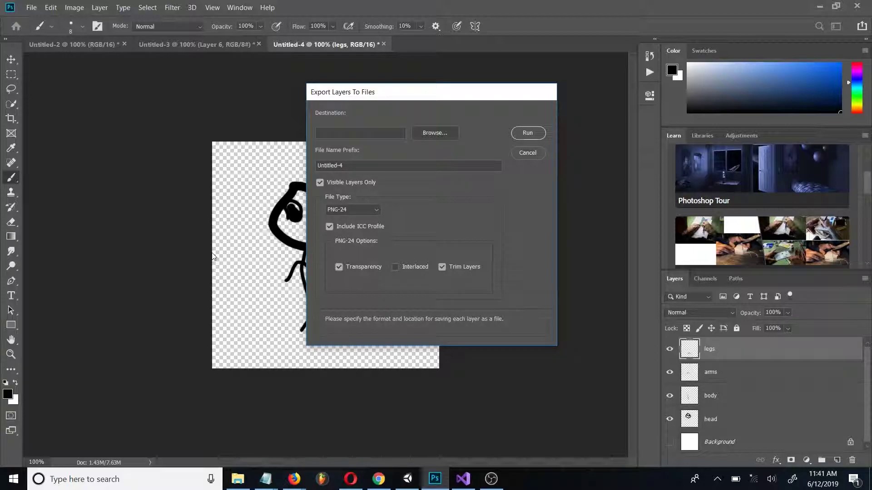
pyautogui.click(348, 211)
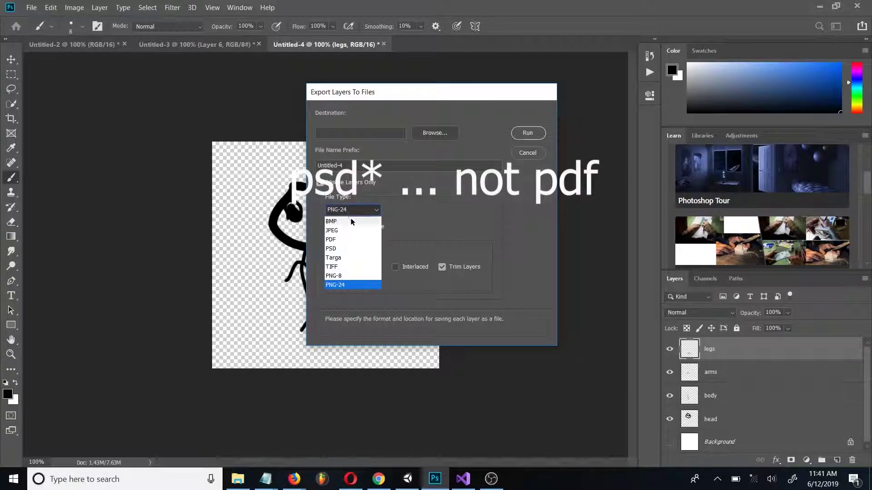
pyautogui.click(332, 241)
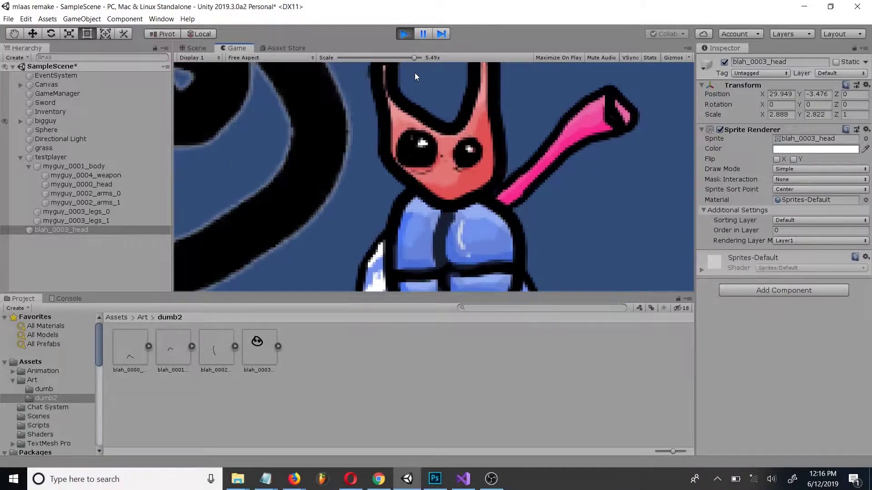
# Step: Choose PNG-24 as the file type for the layer export, then close the export dialog without running it
pyautogui.scroll(-3, 408, 77)
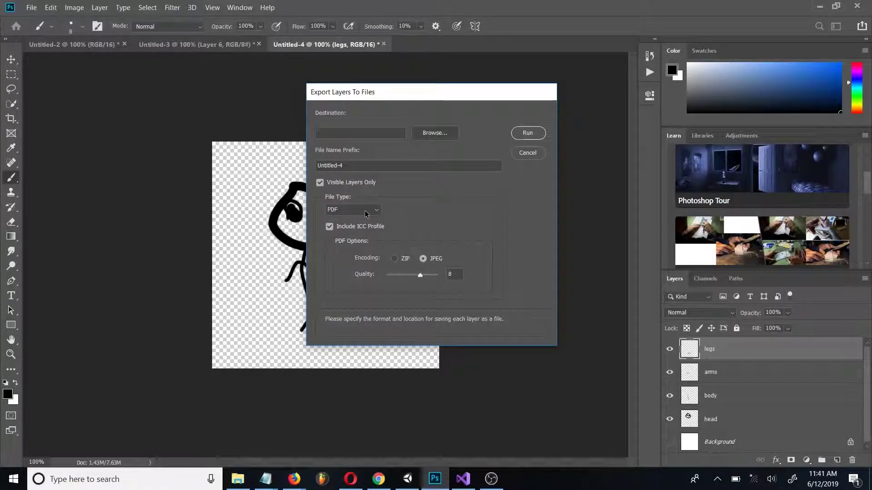
pyautogui.click(366, 211)
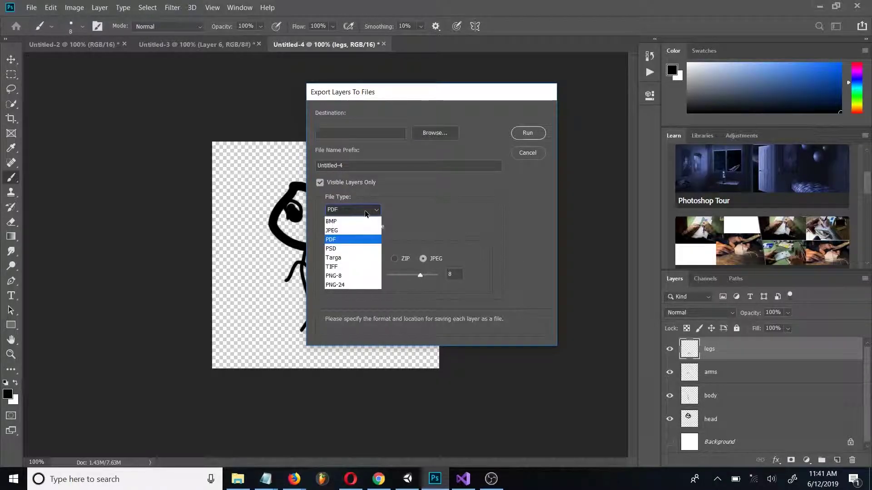
pyautogui.click(344, 285)
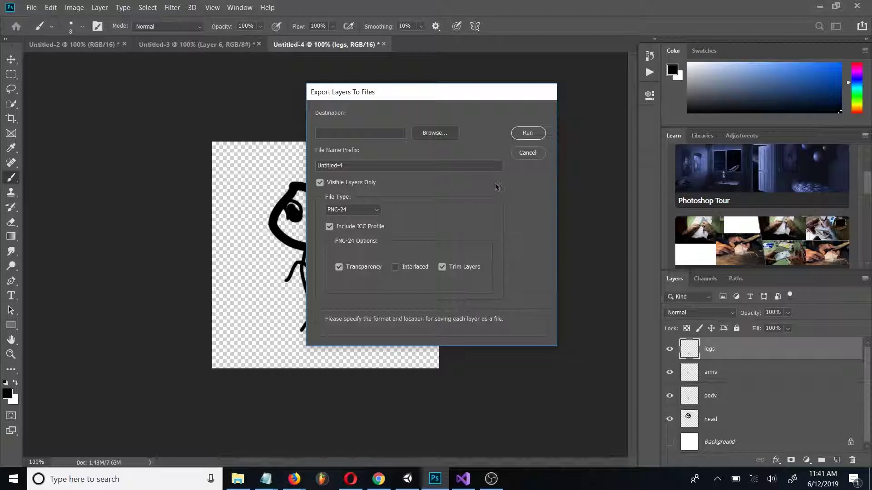
pyautogui.click(523, 154)
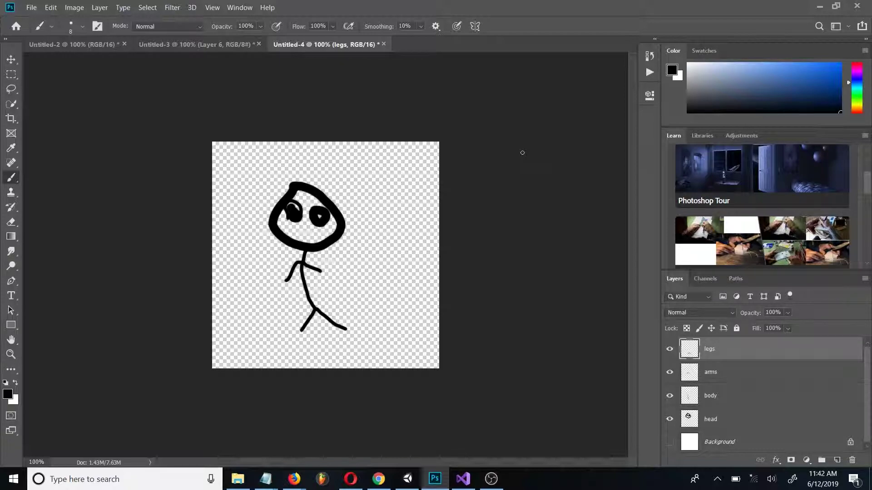
# Step: Switch to Unity, open the Art assets folder and look through the myguy head, body and arms sprites
pyautogui.click(408, 480)
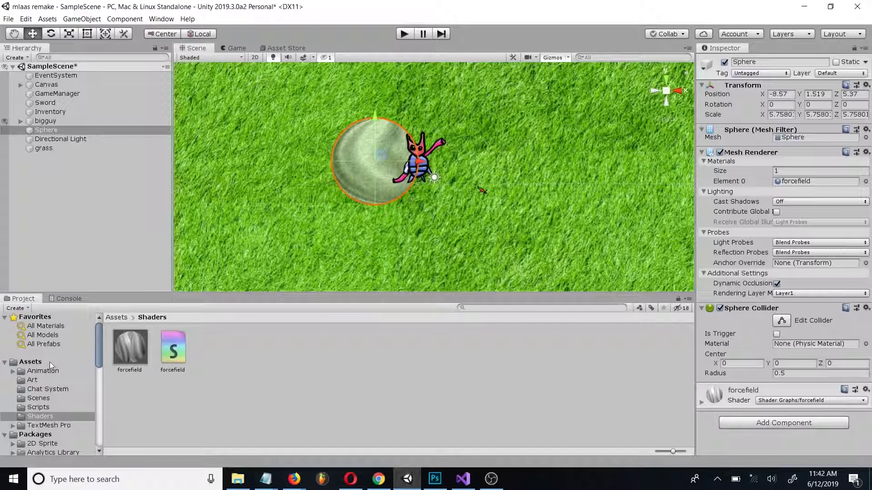
pyautogui.click(32, 381)
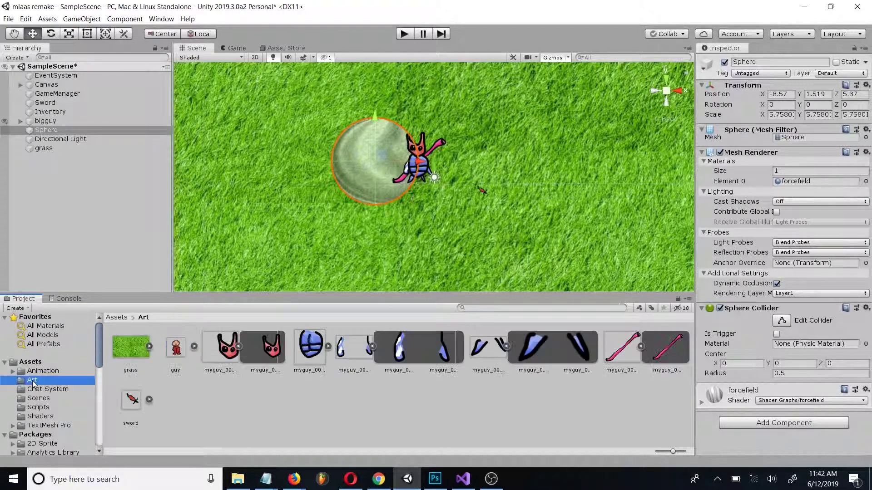
pyautogui.click(239, 348)
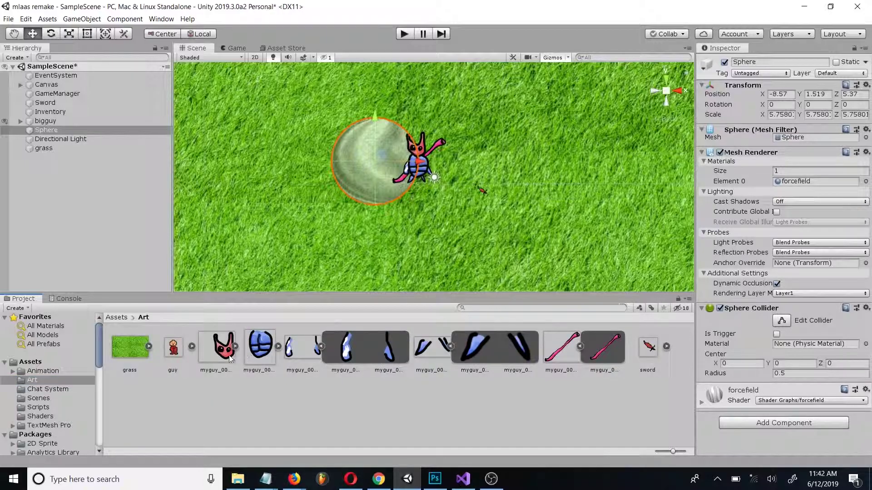
pyautogui.click(228, 355)
pyautogui.press('Right')
pyautogui.press('Right')
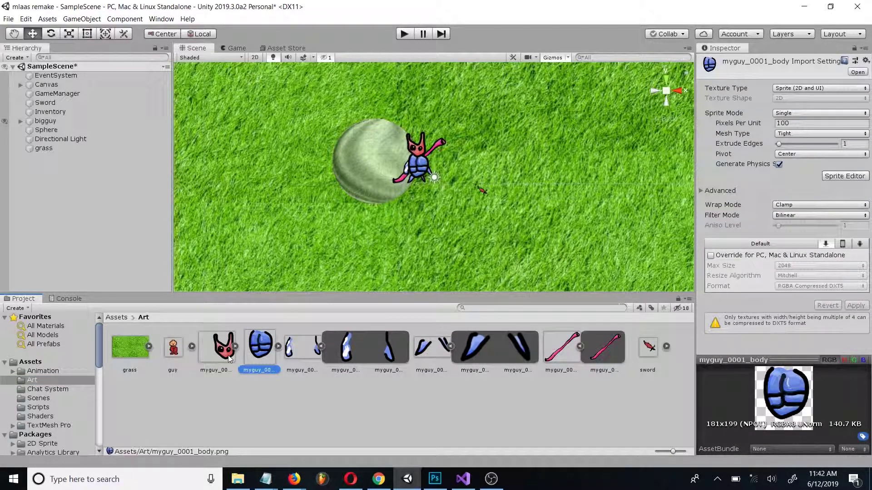
pyautogui.press('Right')
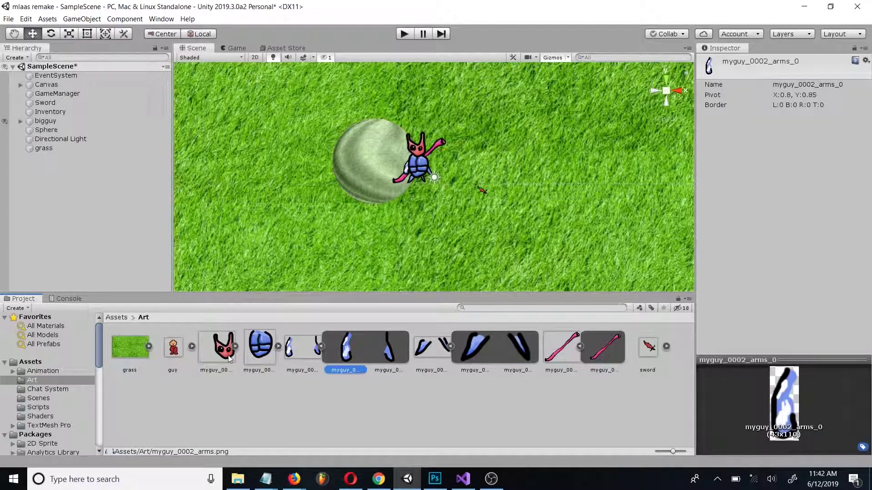
# Step: Collapse the sliced sub-sprites of the myguy arms, legs and weapon assets in the Art folder
pyautogui.click(321, 347)
pyautogui.click(363, 347)
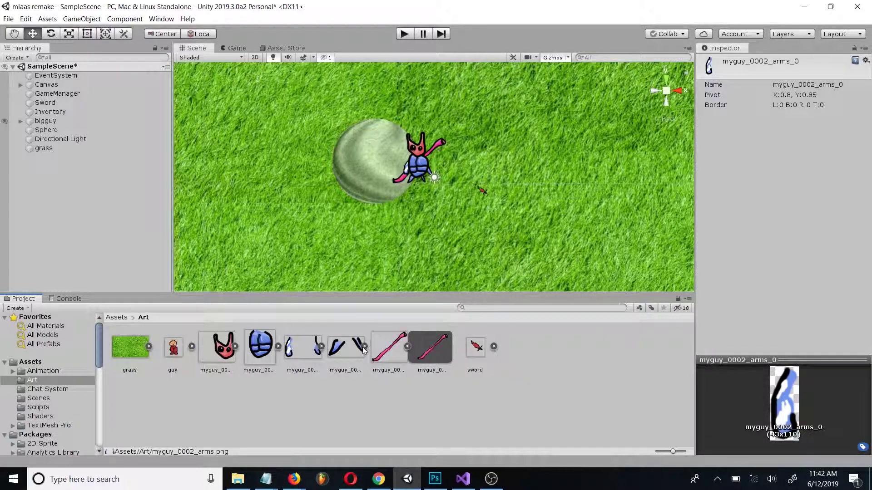
pyautogui.click(407, 347)
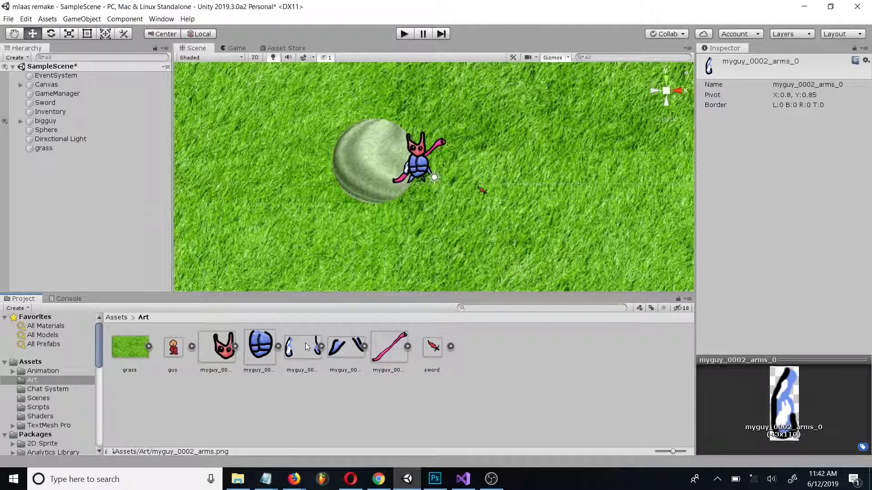
# Step: Create an empty game object in the blank scene area beside the grass and name it testplayer
pyautogui.scroll(-5, 260, 214)
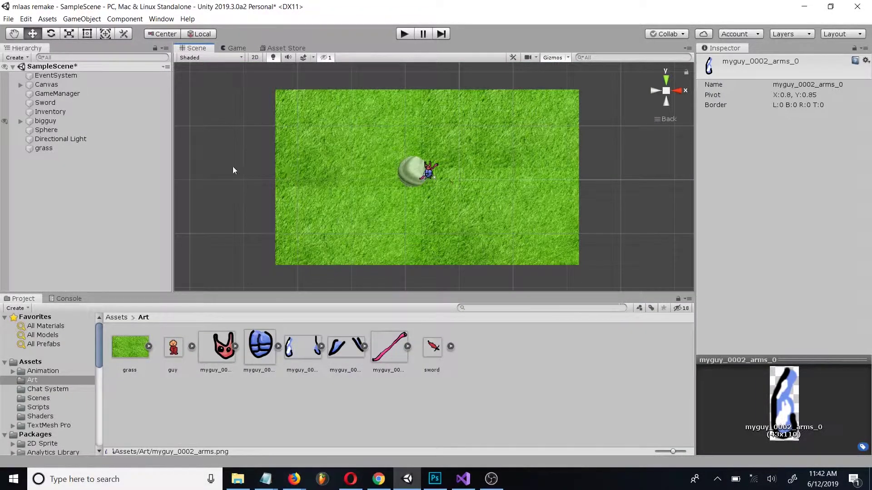
pyautogui.scroll(-2, 236, 169)
pyautogui.moveTo(255, 170); pyautogui.dragTo(366, 187)
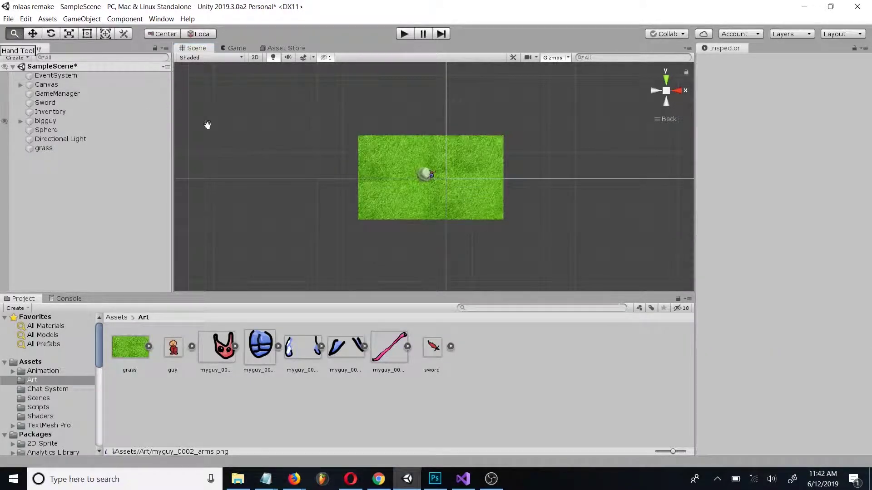
pyautogui.moveTo(242, 170); pyautogui.dragTo(385, 191)
pyautogui.scroll(2, 332, 196)
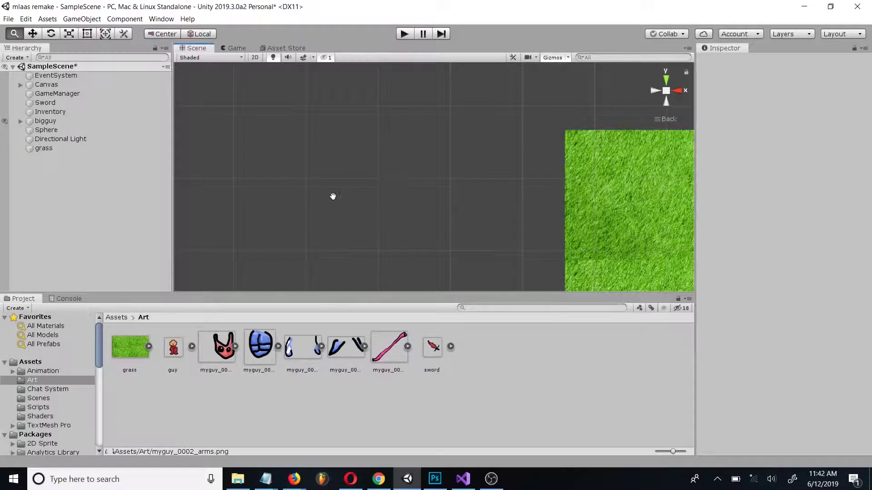
pyautogui.rightClick(95, 201)
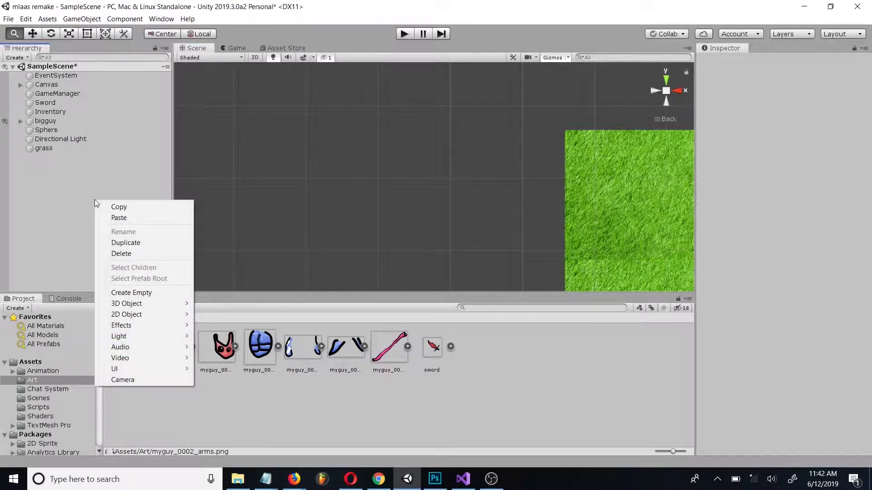
pyautogui.click(115, 292)
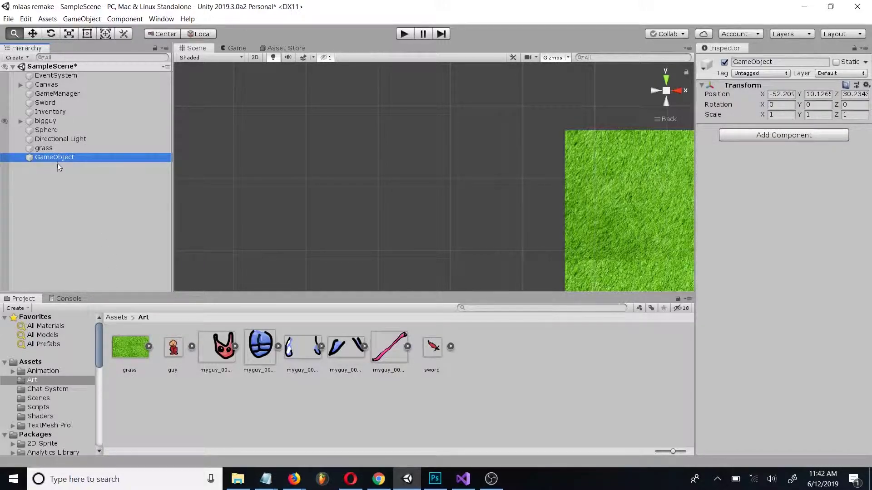
pyautogui.rightClick(59, 159)
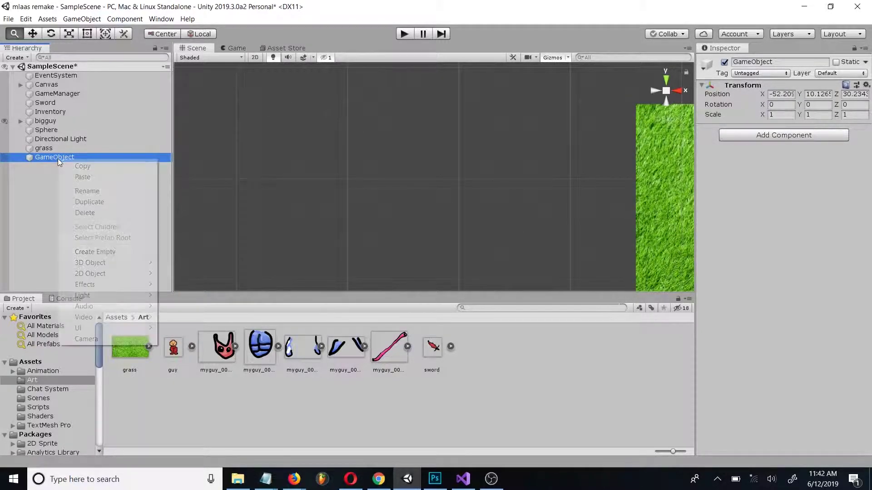
pyautogui.click(76, 191)
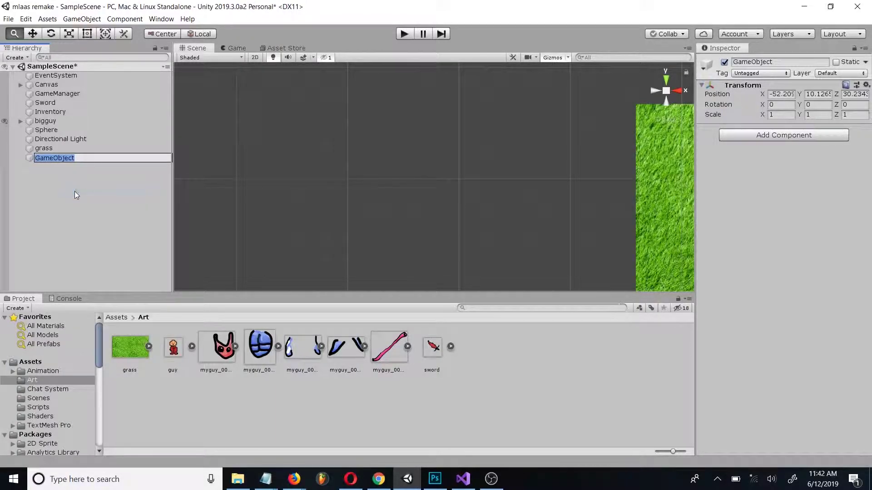
pyautogui.write('testplayer')
pyautogui.press('Return')
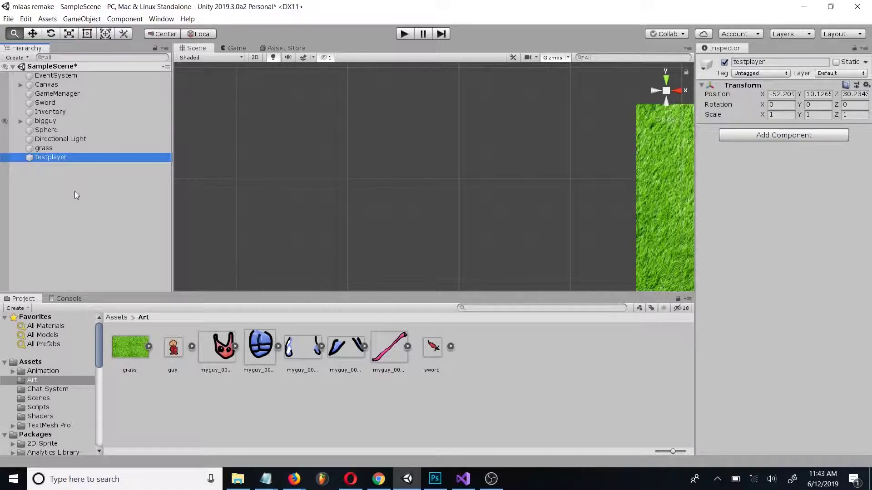
# Step: Place the myguy_0000_head sprite in the empty scene area and position myguy_0001_body directly beneath it
pyautogui.click(218, 352)
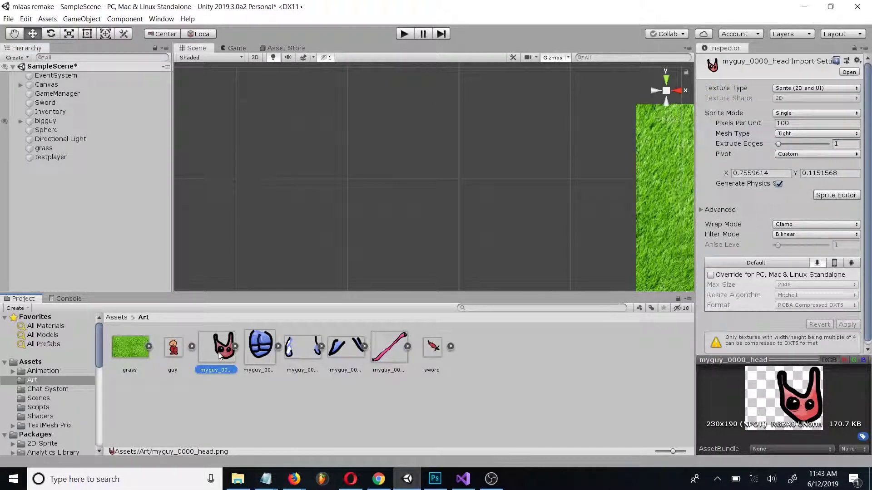
pyautogui.moveTo(220, 349); pyautogui.dragTo(378, 173)
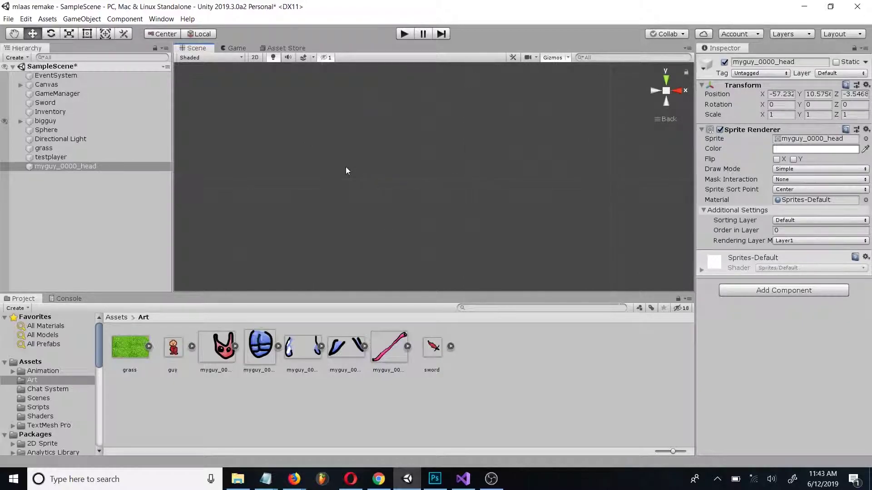
pyautogui.press('f')
pyautogui.moveTo(260, 356); pyautogui.dragTo(362, 216)
pyautogui.moveTo(370, 180); pyautogui.dragTo(368, 182)
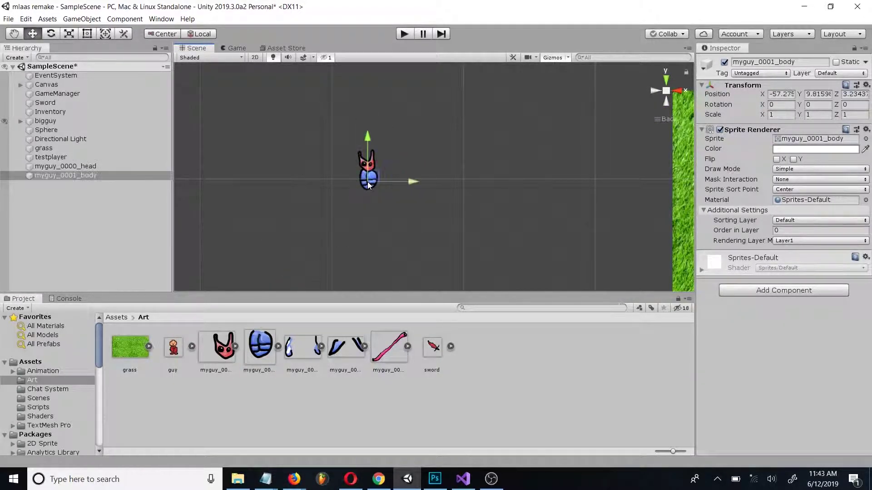
# Step: Select the myguy_0002_arms texture, keep its sprite mode at Multiple and open it in the Sprite Editor
pyautogui.click(313, 351)
pyautogui.click(340, 351)
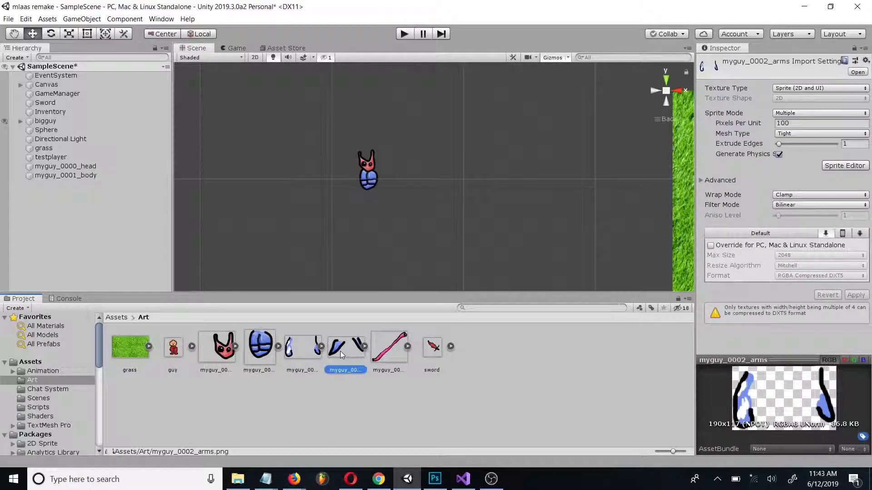
pyautogui.click(313, 351)
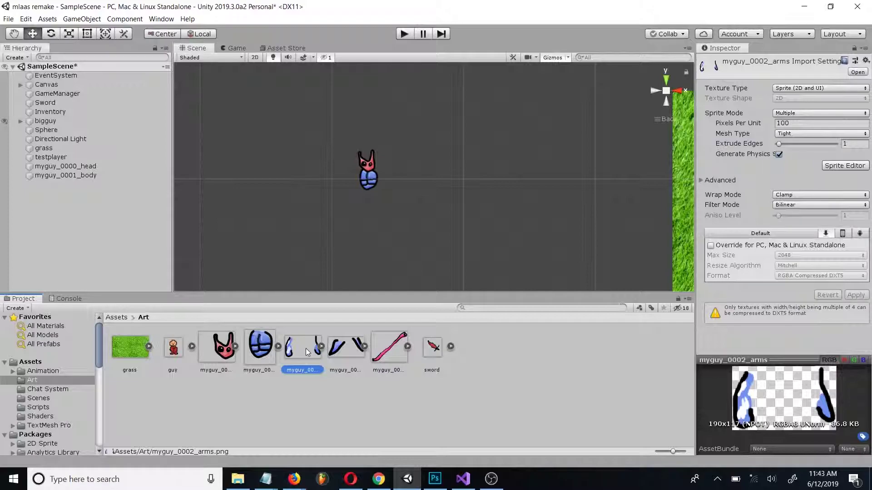
pyautogui.click(793, 113)
pyautogui.click(795, 136)
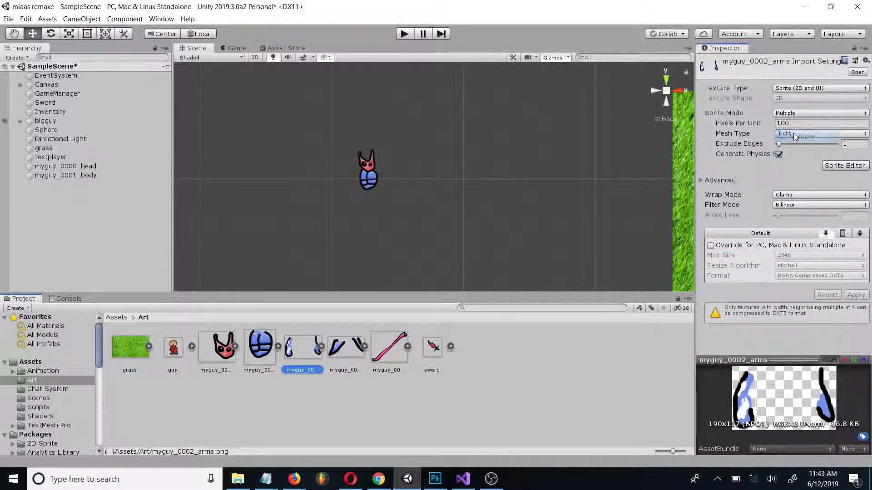
pyautogui.click(832, 165)
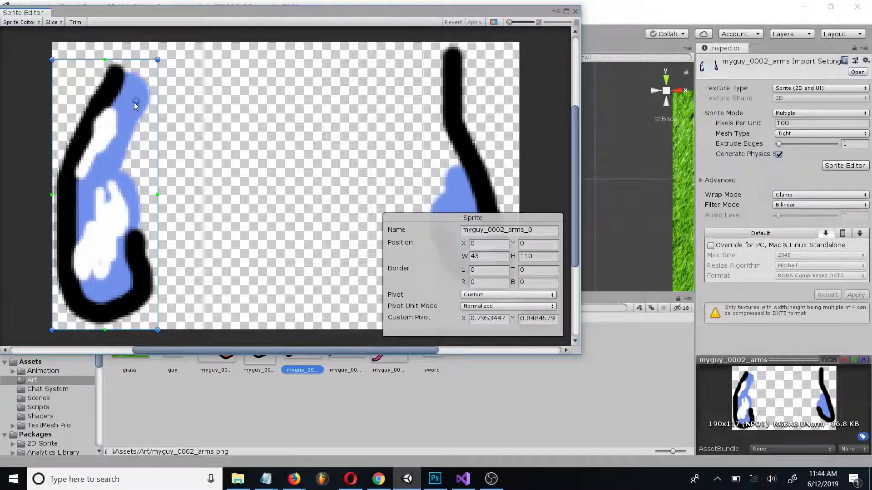
# Step: Adjust the custom pivots of both arm sprites, apply the changes and close the Sprite Editor
pyautogui.moveTo(135, 103); pyautogui.dragTo(132, 94)
pyautogui.click(456, 131)
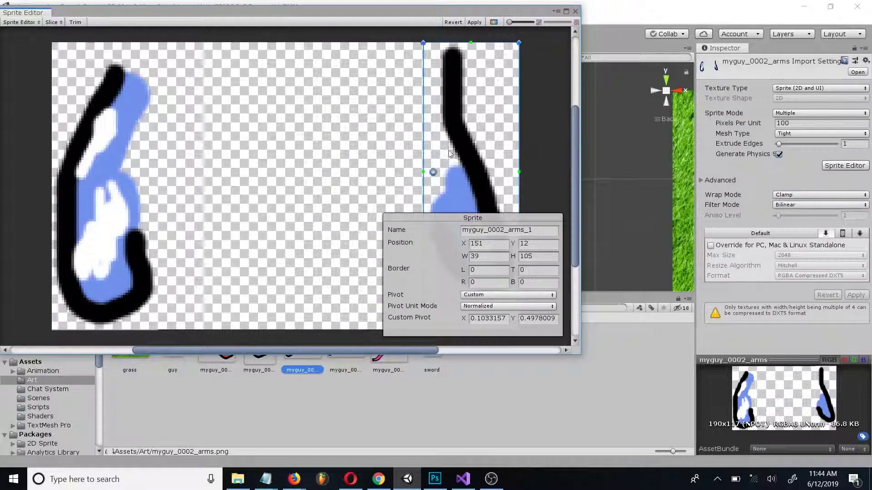
pyautogui.moveTo(456, 214)
pyautogui.mouseDown()
pyautogui.moveTo(420, 240)
pyautogui.moveTo(426, 258)
pyautogui.moveTo(440, 217)
pyautogui.mouseUp()
pyautogui.click(475, 22)
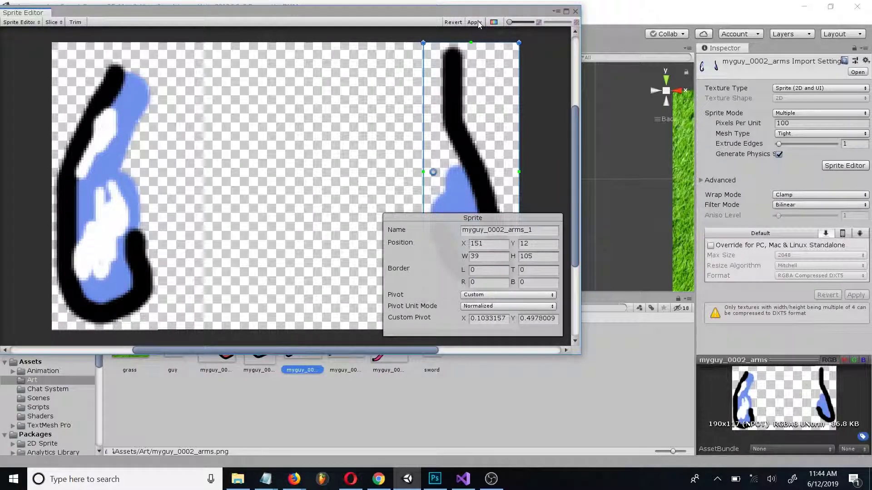
pyautogui.click(575, 13)
pyautogui.moveTo(440, 200); pyautogui.dragTo(366, 138)
pyautogui.click(401, 200)
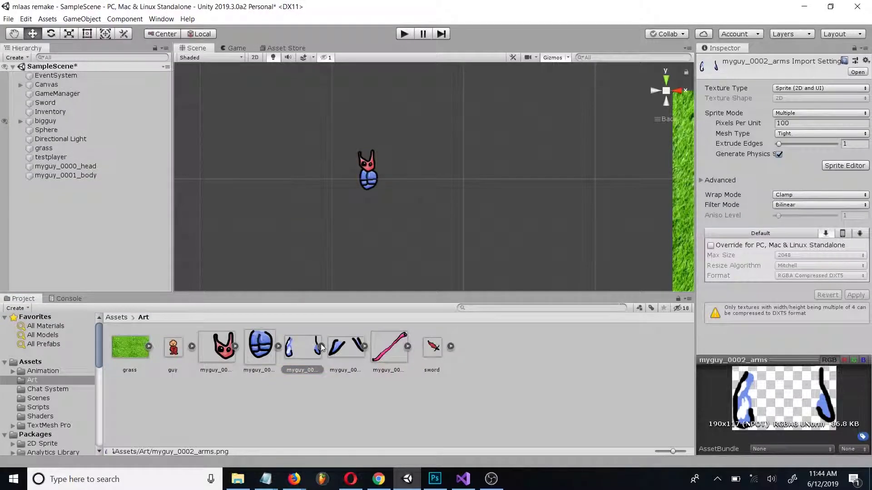
# Step: Place myguy_0002_arms_0 and myguy_0002_arms_1 on opposite sides of the body, rotating them about Z to roughly -20.95 and 14.08 degrees
pyautogui.click(321, 347)
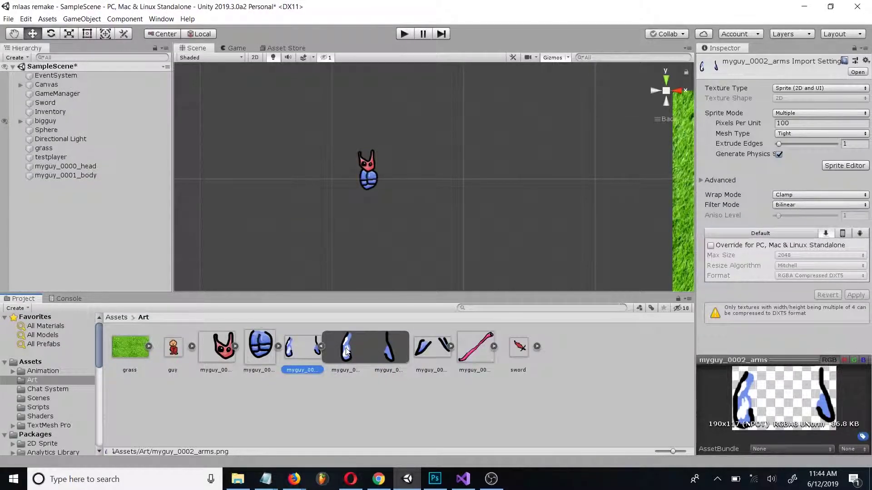
pyautogui.moveTo(346, 352); pyautogui.dragTo(359, 172)
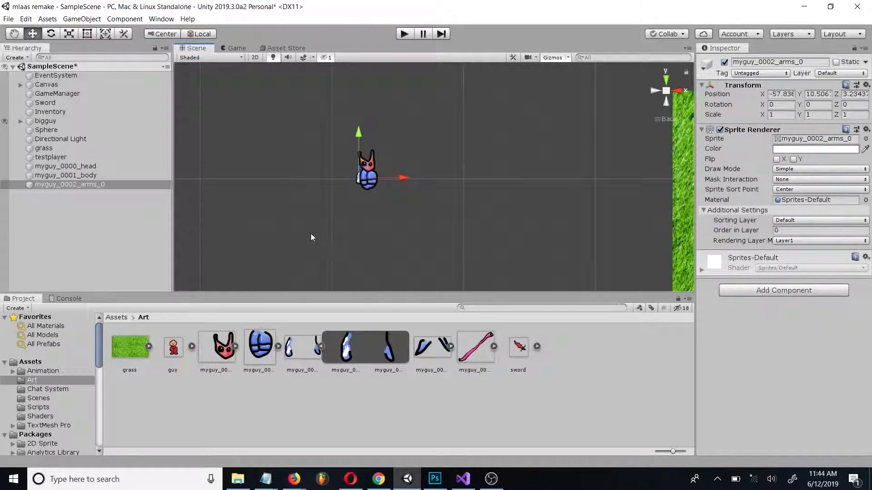
pyautogui.click(51, 34)
pyautogui.moveTo(334, 127); pyautogui.dragTo(374, 132)
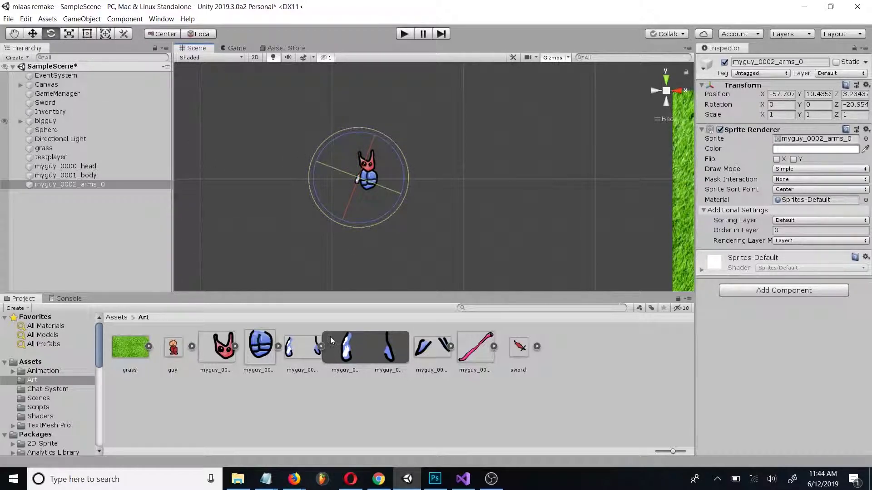
pyautogui.moveTo(389, 347); pyautogui.dragTo(375, 179)
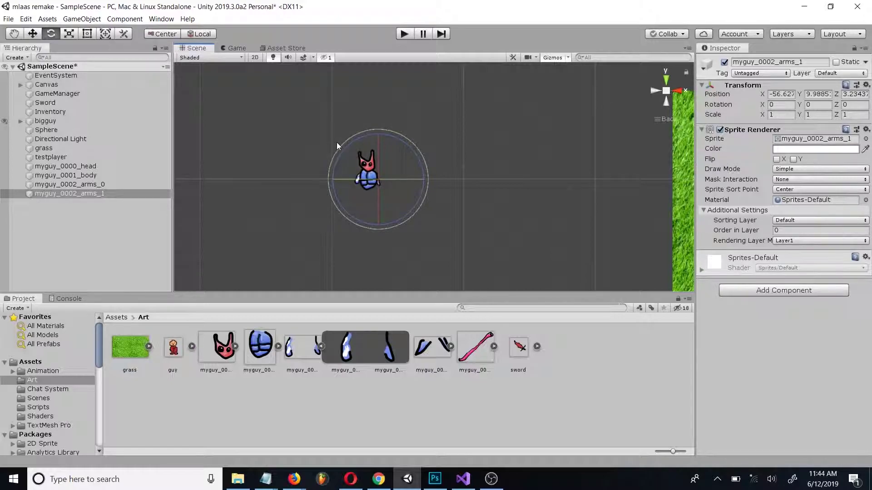
pyautogui.moveTo(335, 146); pyautogui.dragTo(323, 162)
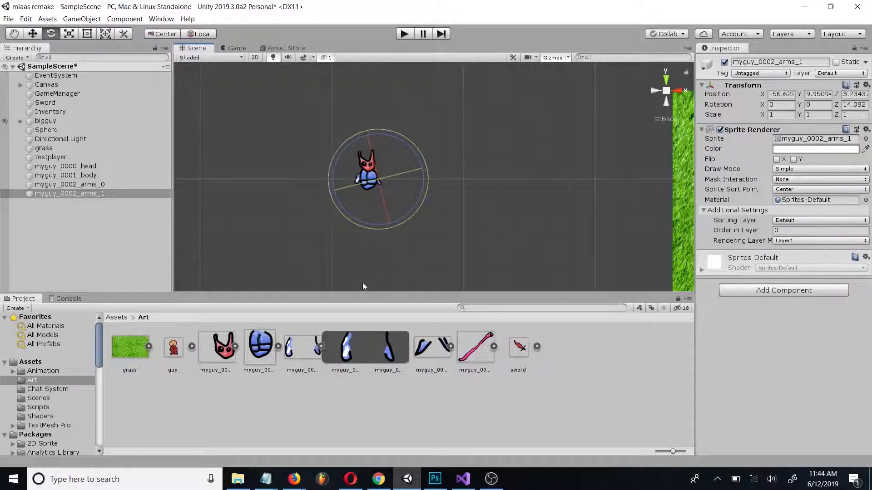
# Step: Place the myguy_0003_legs_0 and myguy_0003_legs_1 sprites side by side under the body
pyautogui.click(450, 347)
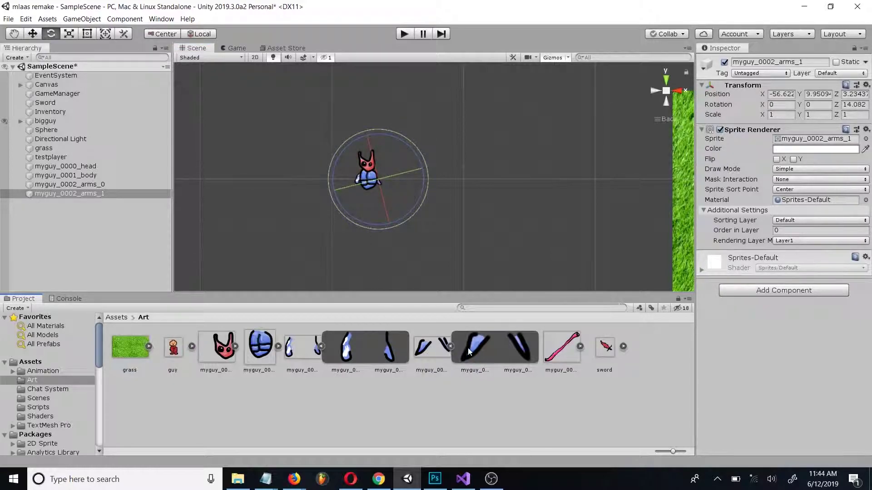
pyautogui.moveTo(470, 348); pyautogui.dragTo(363, 188)
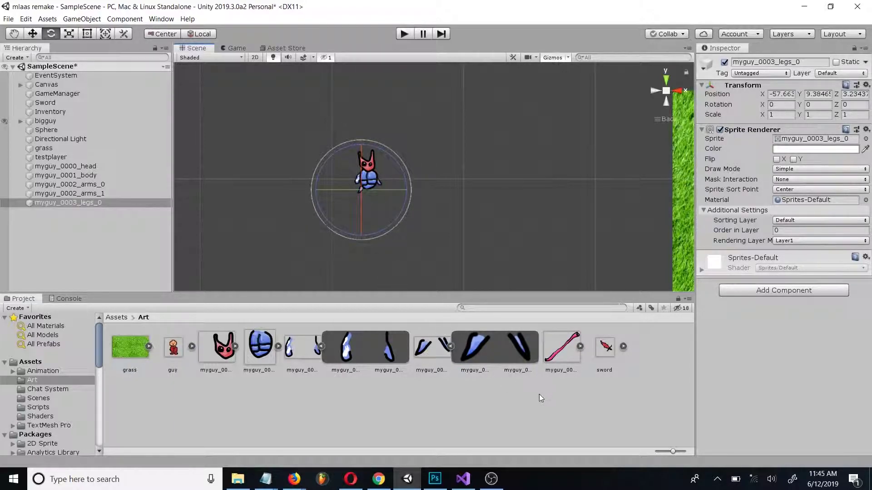
pyautogui.moveTo(522, 348); pyautogui.dragTo(369, 189)
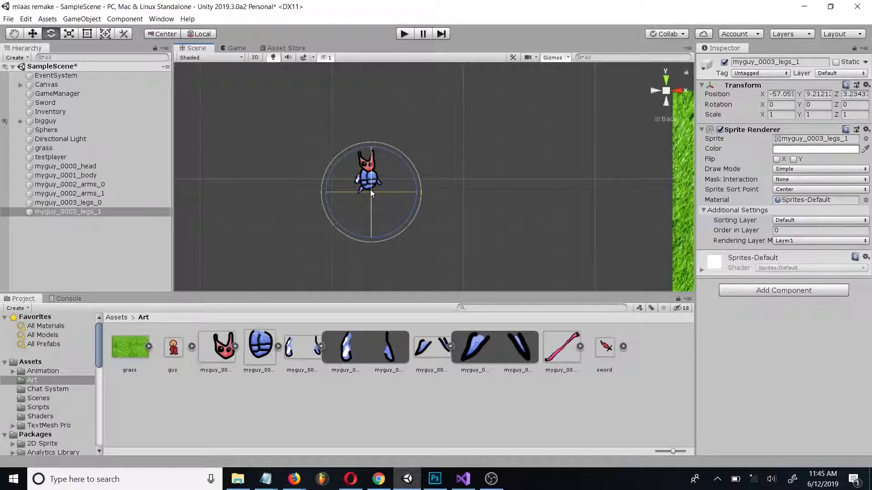
# Step: Move the myguy_0004_weapon custom pivot to about X 0.518, Y 0.478 in the Sprite Editor, apply it, and place the weapon across the body
pyautogui.click(543, 355)
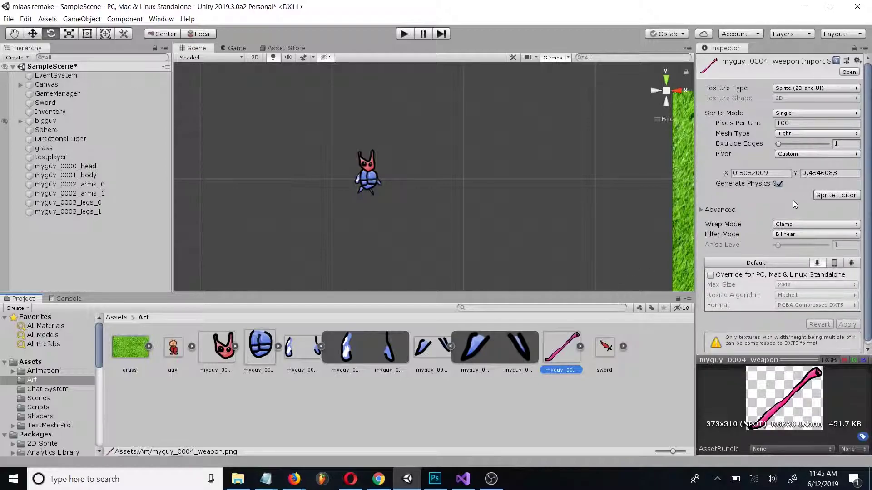
pyautogui.click(822, 195)
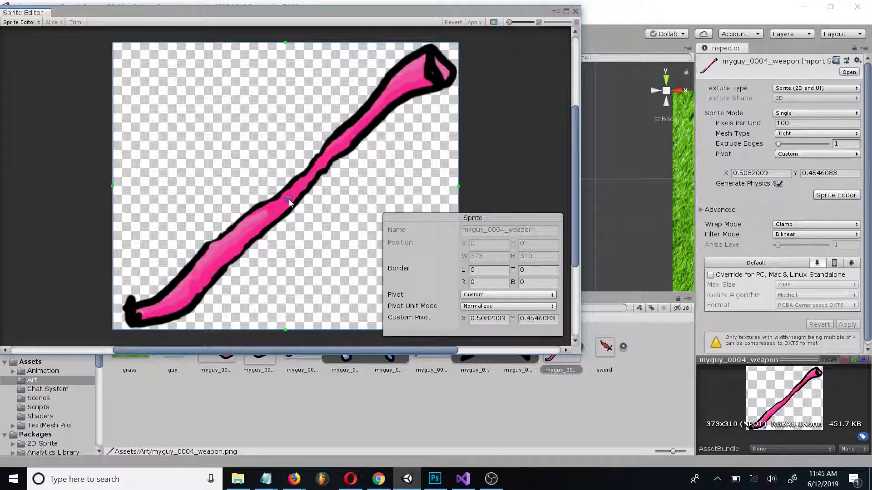
pyautogui.moveTo(288, 200); pyautogui.dragTo(292, 192)
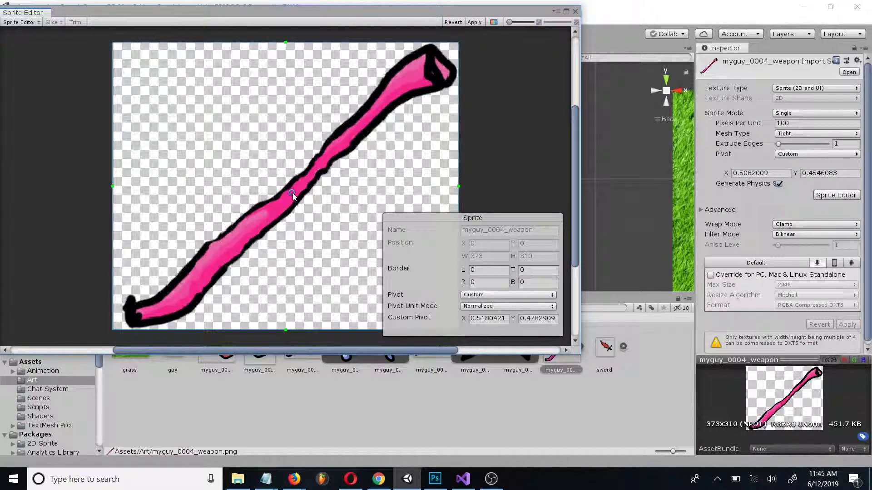
pyautogui.click(474, 23)
pyautogui.click(575, 12)
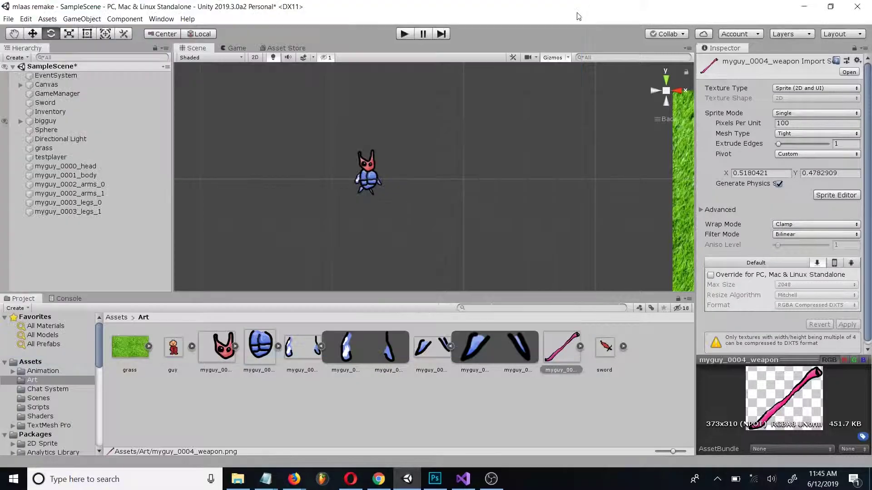
pyautogui.moveTo(554, 351); pyautogui.dragTo(369, 178)
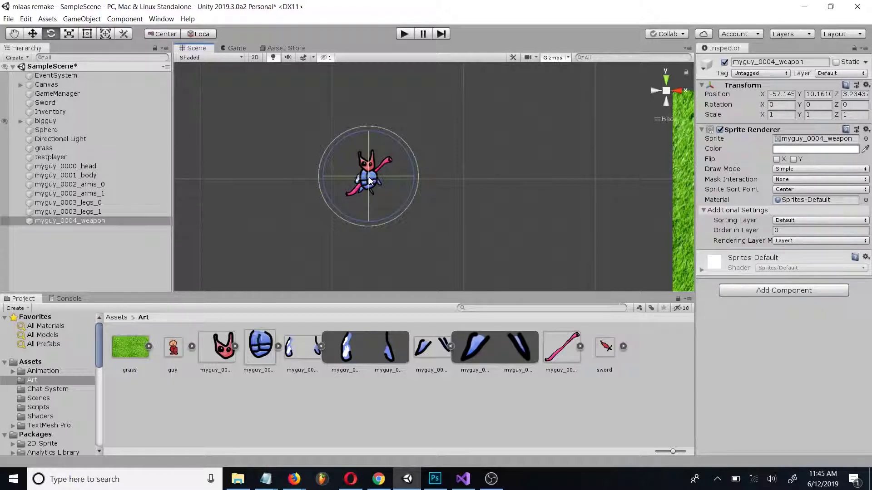
# Step: Set Order in Layer to 5 for myguy_0000_head and 4 for myguy_0001_body
pyautogui.click(101, 168)
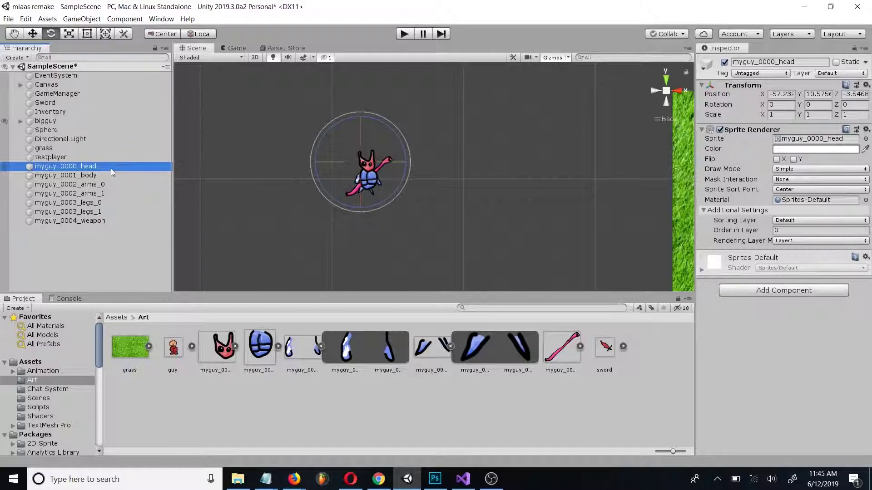
pyautogui.click(791, 230)
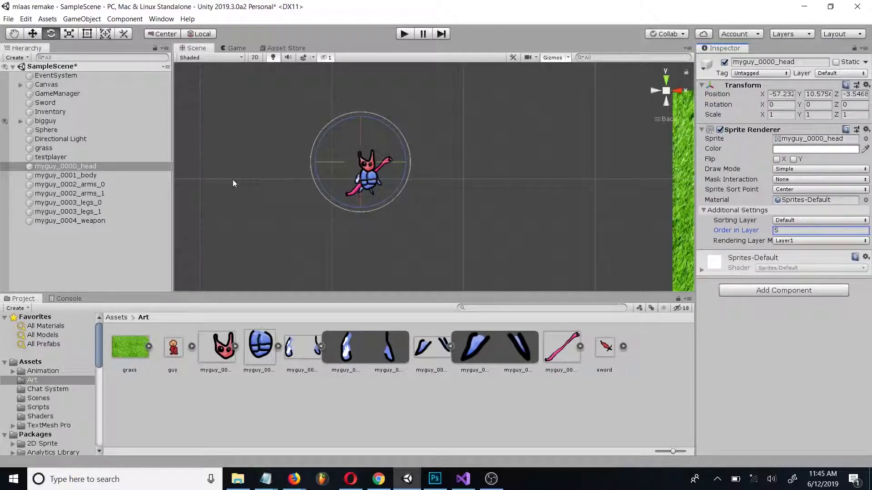
pyautogui.click(92, 176)
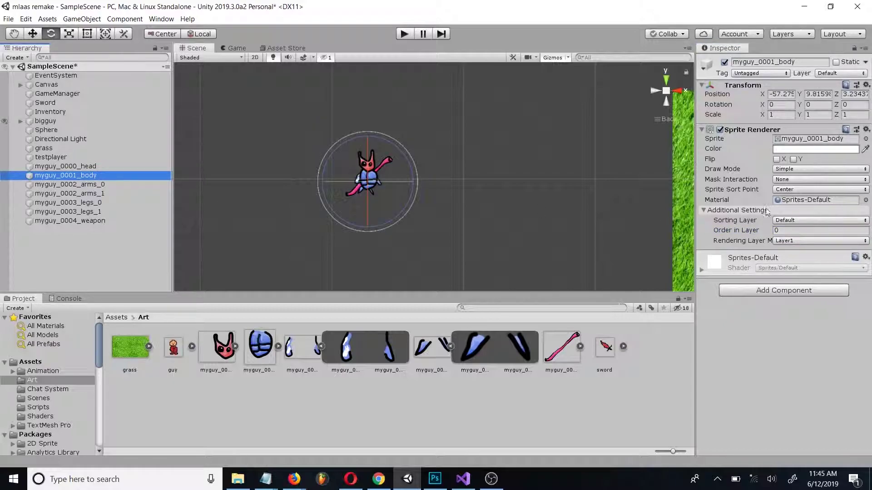
pyautogui.click(792, 230)
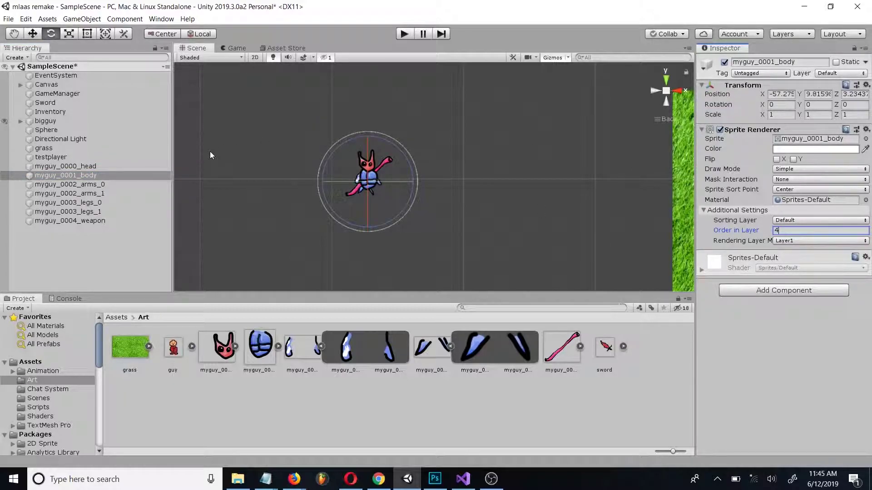
# Step: Set Order in Layer to 3 for both arm sprites and both leg sprites
pyautogui.click(132, 186)
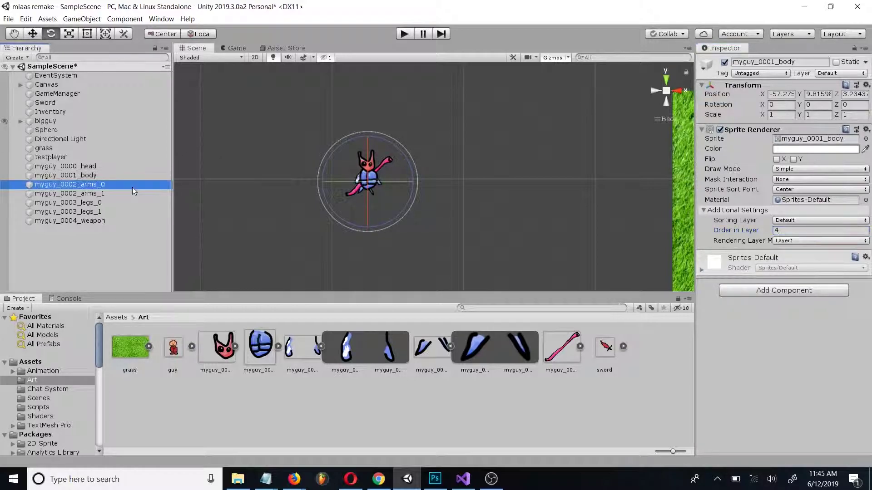
pyautogui.click(780, 230)
pyautogui.write('3')
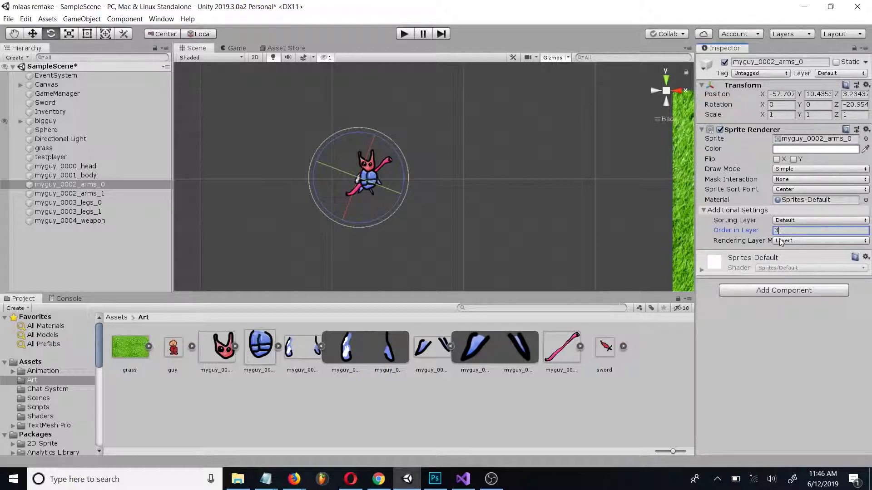
pyautogui.click(96, 192)
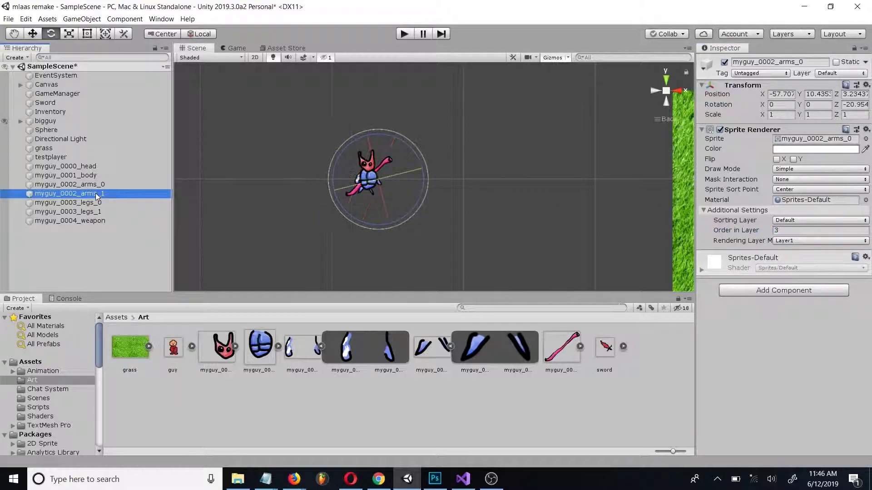
pyautogui.hotkey('shift', 'Down')
pyautogui.hotkey('shift', 'Down')
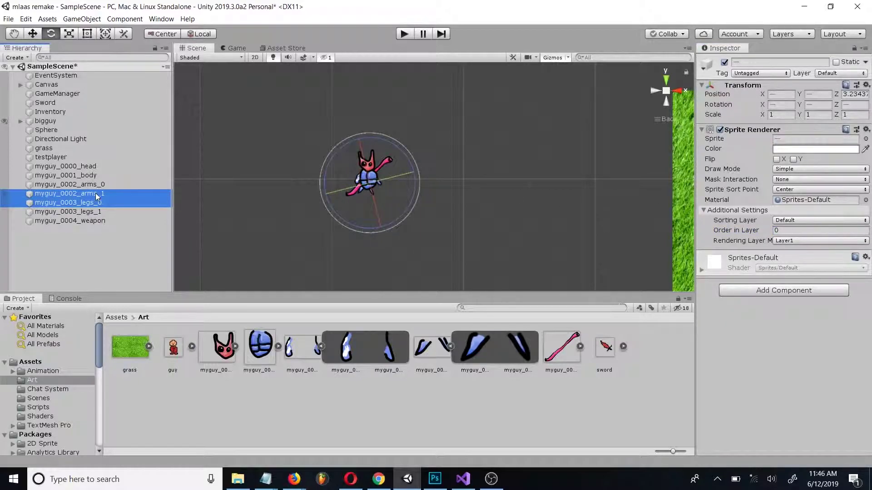
pyautogui.click(798, 231)
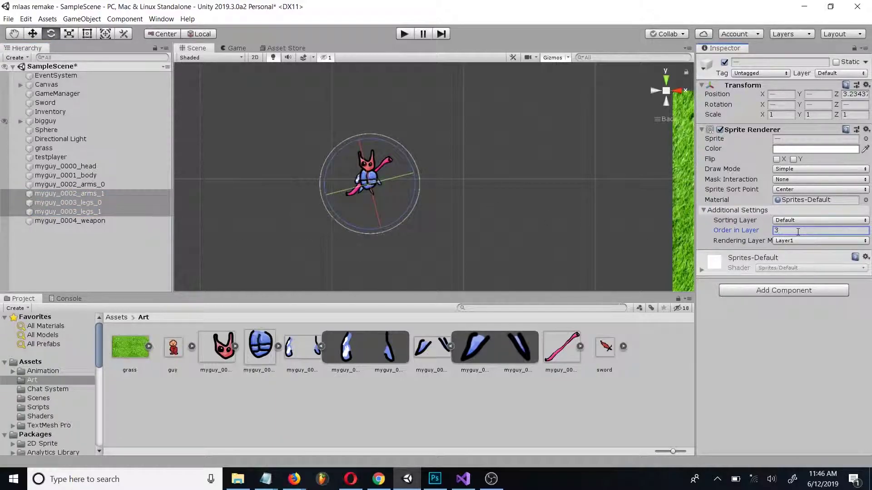
# Step: Set Order in Layer to 2 for myguy_0004_weapon and switch the scene to 2D view
pyautogui.click(126, 222)
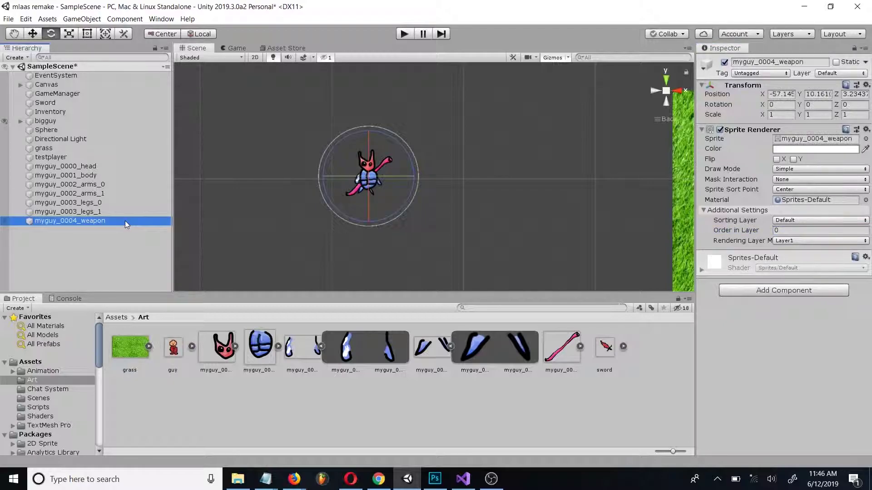
pyautogui.click(783, 231)
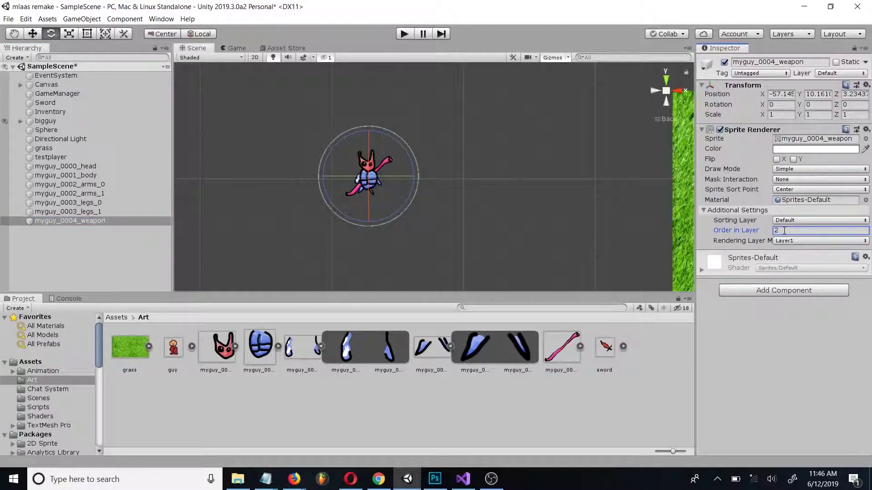
pyautogui.scroll(3, 378, 176)
pyautogui.scroll(-1, 377, 176)
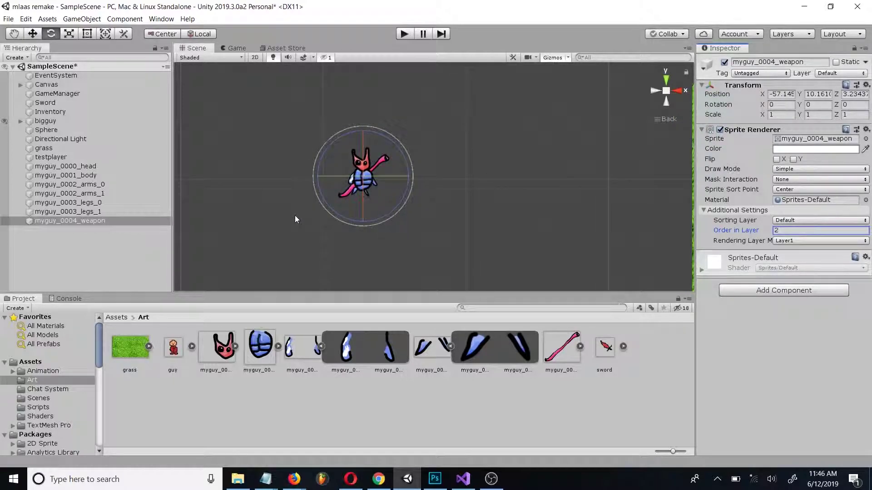
pyautogui.click(255, 57)
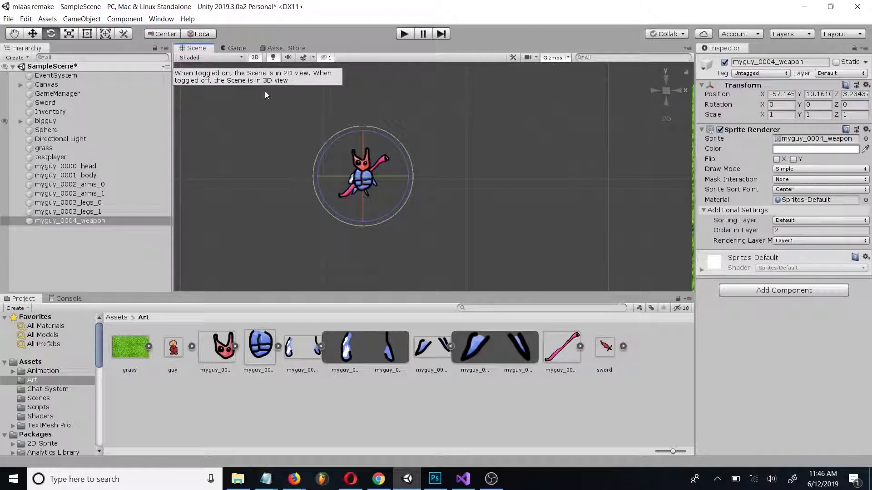
pyautogui.scroll(5, 312, 173)
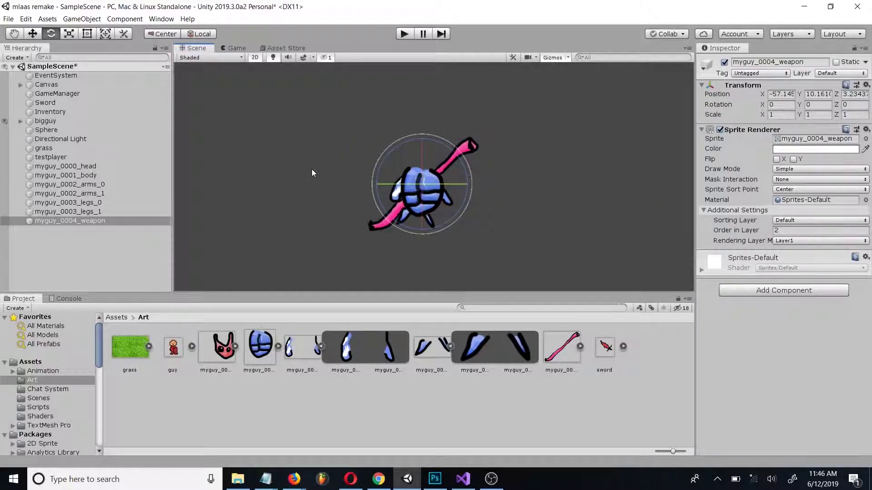
pyautogui.scroll(-1, 401, 168)
pyautogui.scroll(-1, 401, 168)
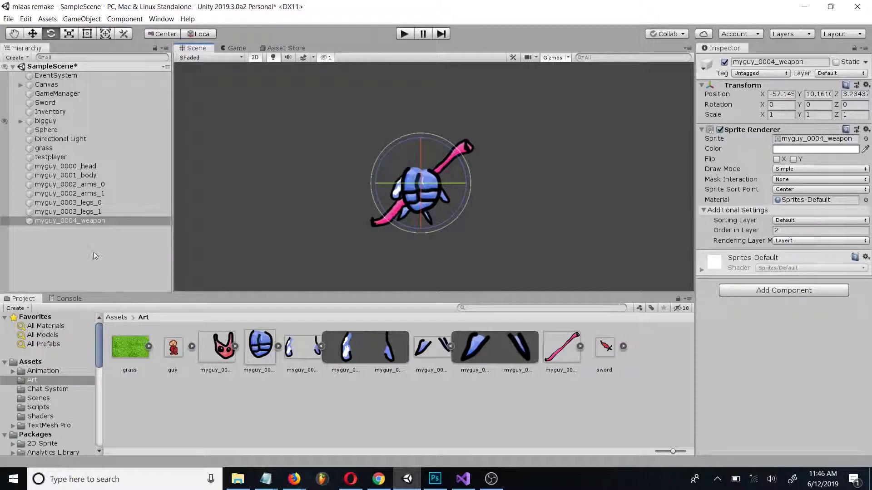
# Step: Select all seven myguy objects from head to weapon and set their Z position to 0
pyautogui.click(82, 222)
pyautogui.click(83, 214)
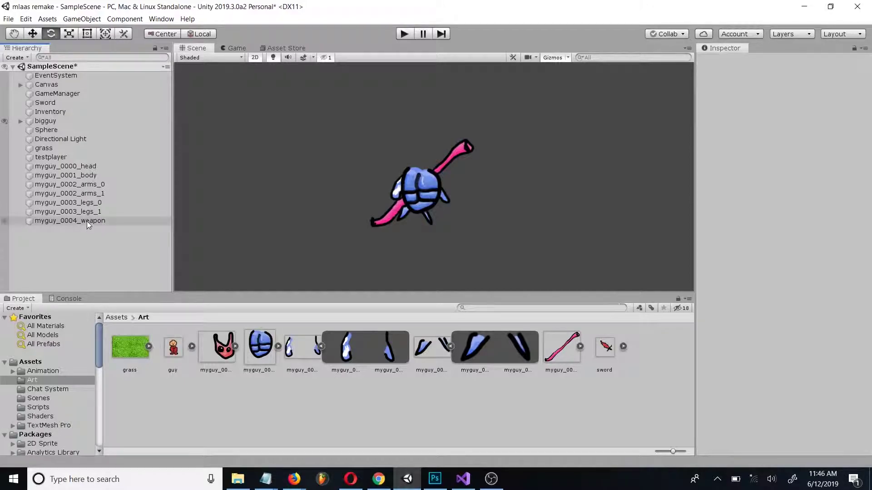
pyautogui.click(86, 221)
pyautogui.hotkey('shift', 'Up')
pyautogui.hotkey('shift', 'Up')
pyautogui.hotkey('shift', 'Up')
pyautogui.hotkey('shift', 'Up')
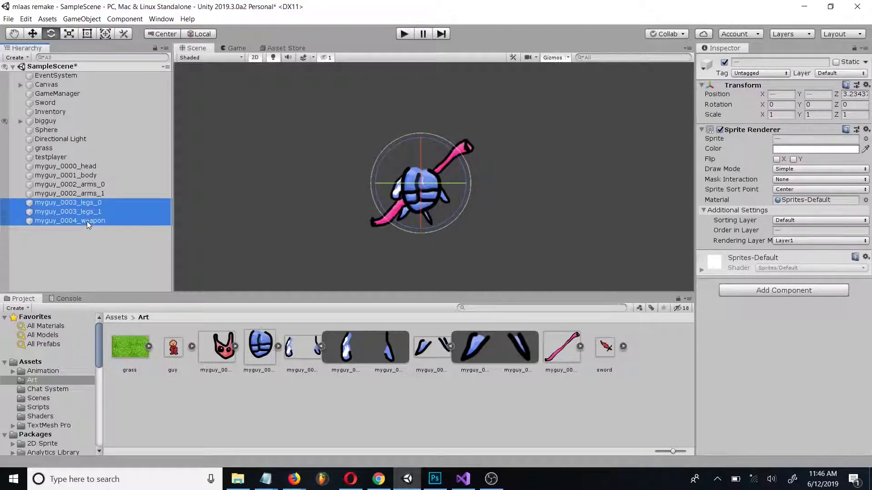
pyautogui.hotkey('shift', 'Up')
pyautogui.hotkey('shift', 'Up')
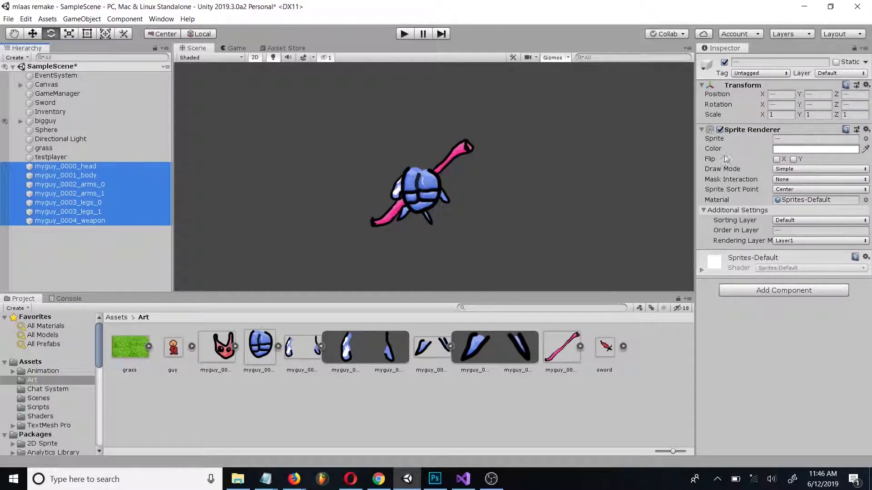
pyautogui.click(852, 94)
pyautogui.write('0')
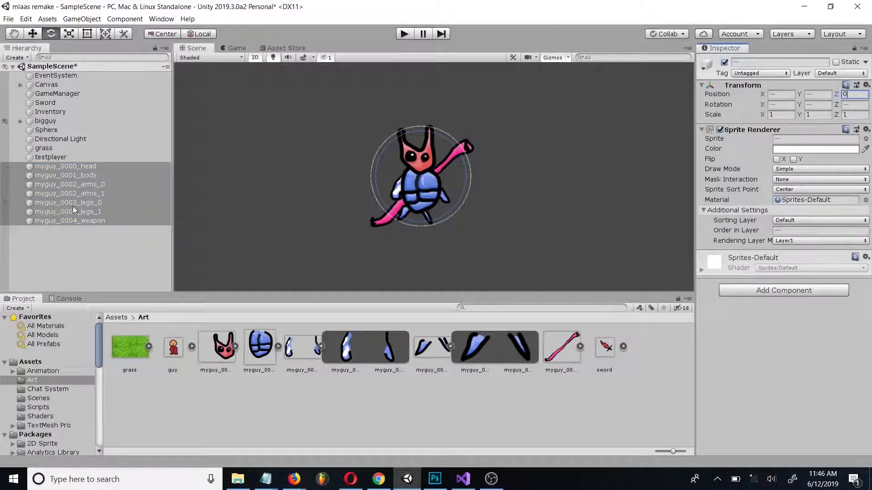
# Step: Parent all seven myguy body-part objects to testplayer, collapse the group and select testplayer
pyautogui.moveTo(68, 198); pyautogui.dragTo(58, 159)
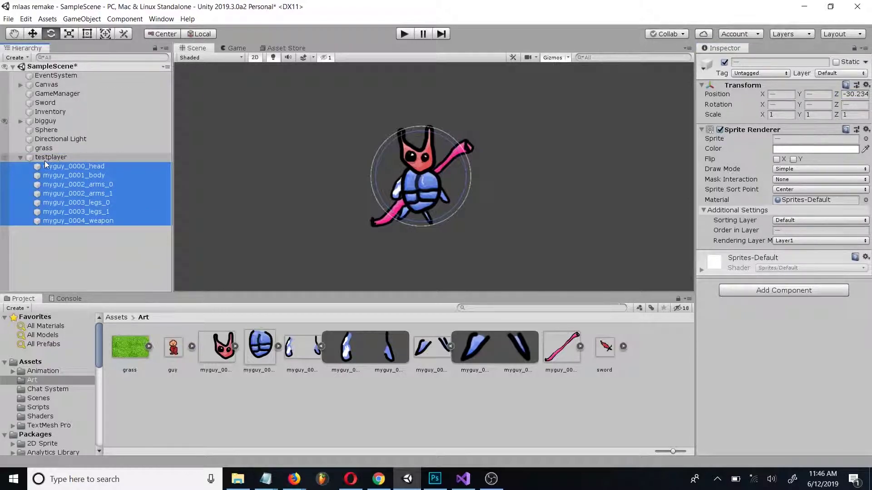
pyautogui.click(20, 158)
pyautogui.click(36, 159)
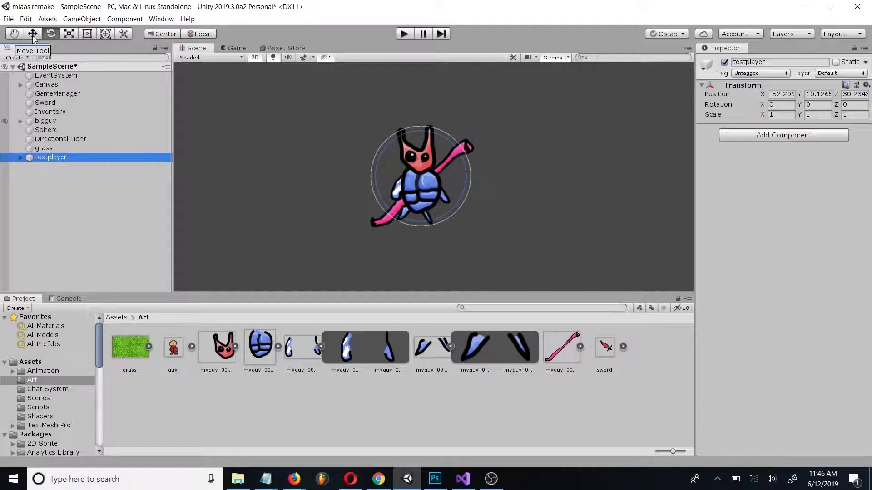
# Step: Try rotating the myguy_0000_head object to about 39.47 degrees around Z, and undo the rotation
pyautogui.click(411, 150)
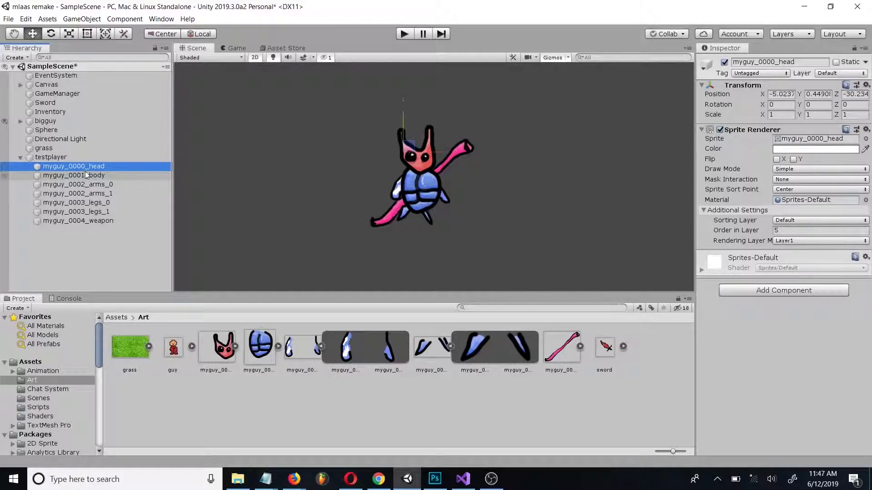
pyautogui.click(54, 35)
pyautogui.click(53, 35)
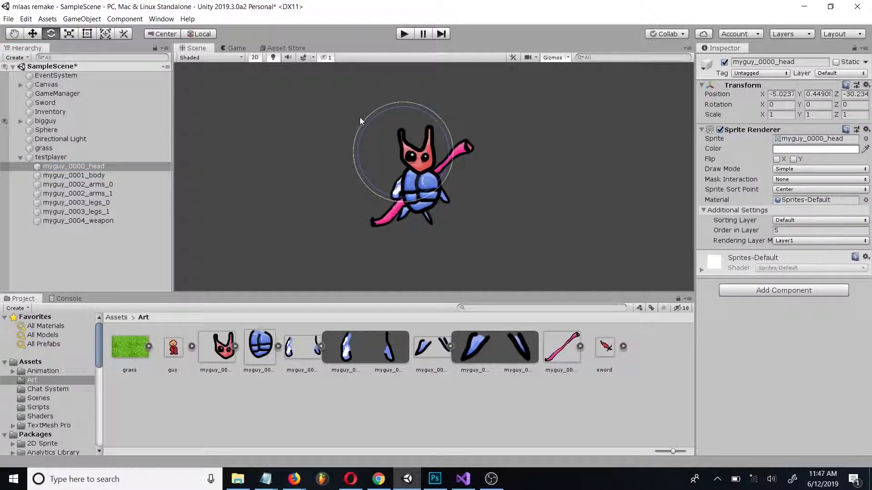
pyautogui.moveTo(361, 117); pyautogui.dragTo(338, 184)
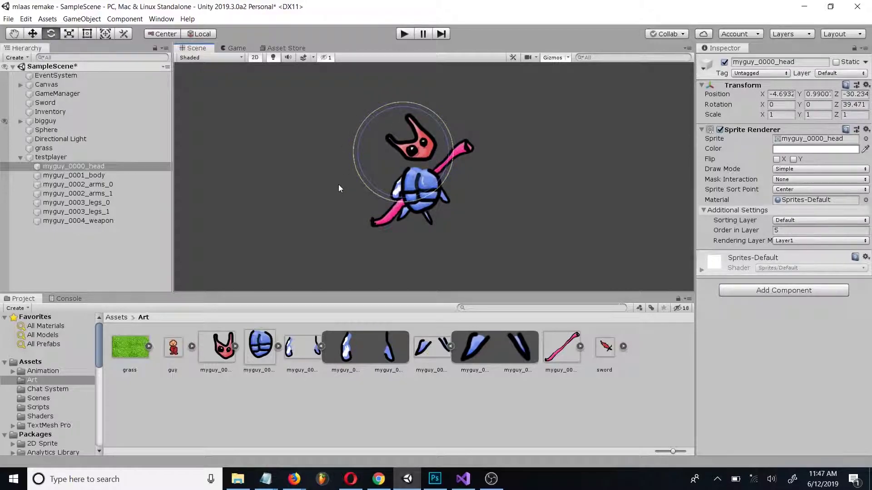
pyautogui.hotkey('ctrl', 'z')
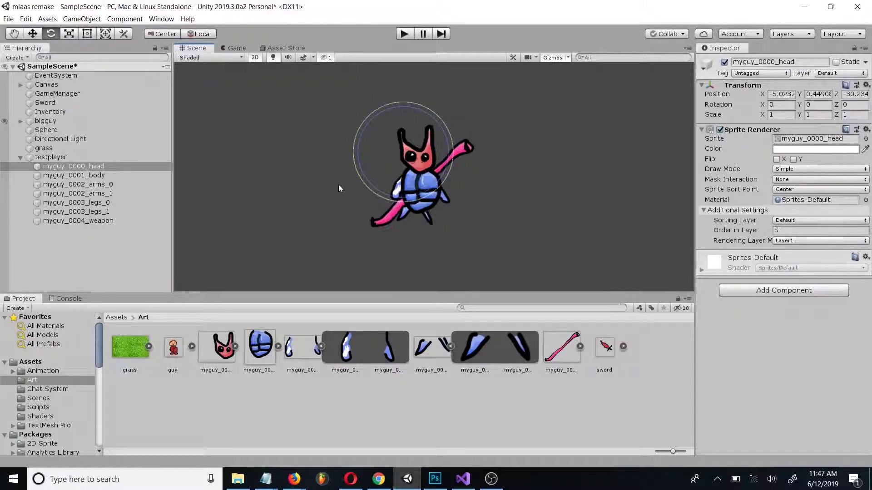
# Step: Examine the custom pivot of the myguy_0000_head sprite in the Sprite Editor, and close the editor
pyautogui.click(230, 345)
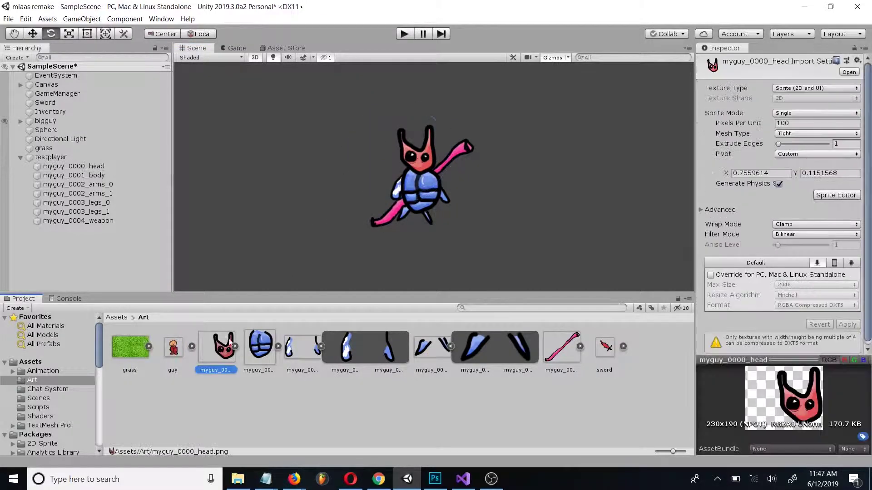
pyautogui.click(834, 196)
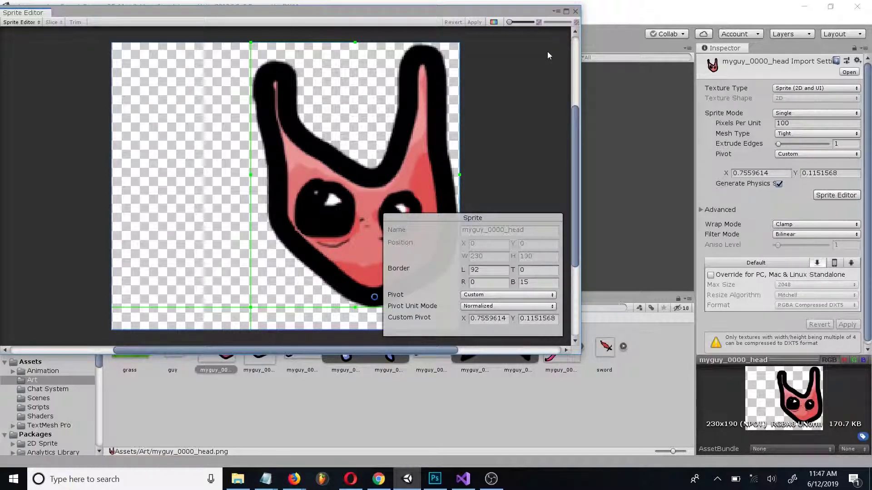
pyautogui.click(574, 11)
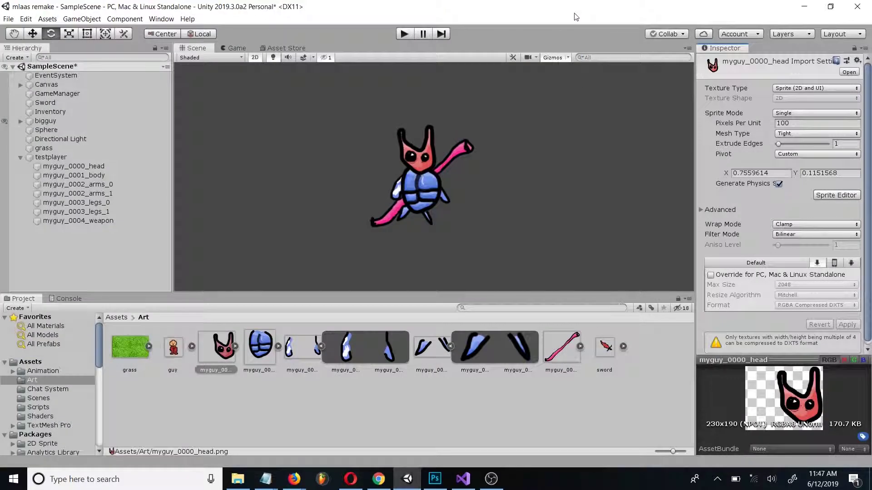
# Step: Switch the tool handle from Center to Pivot and rotate the myguy_0000_head object to about -2.487 degrees around Z
pyautogui.click(143, 164)
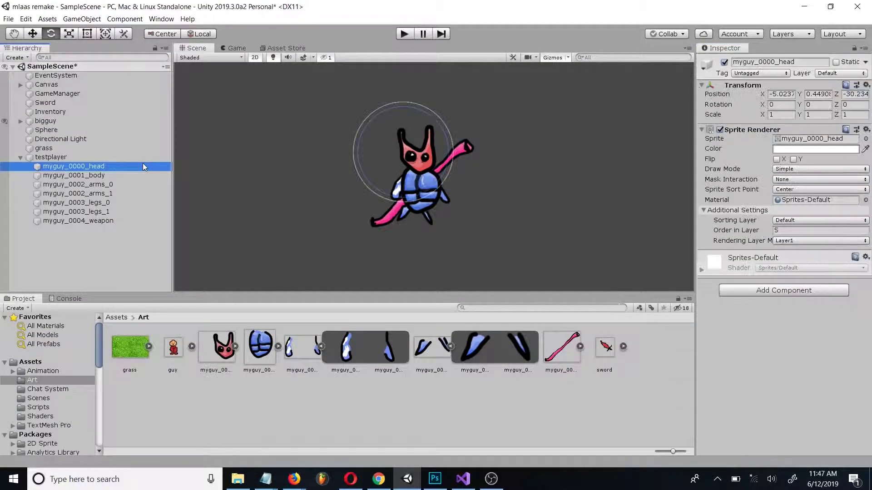
pyautogui.click(160, 35)
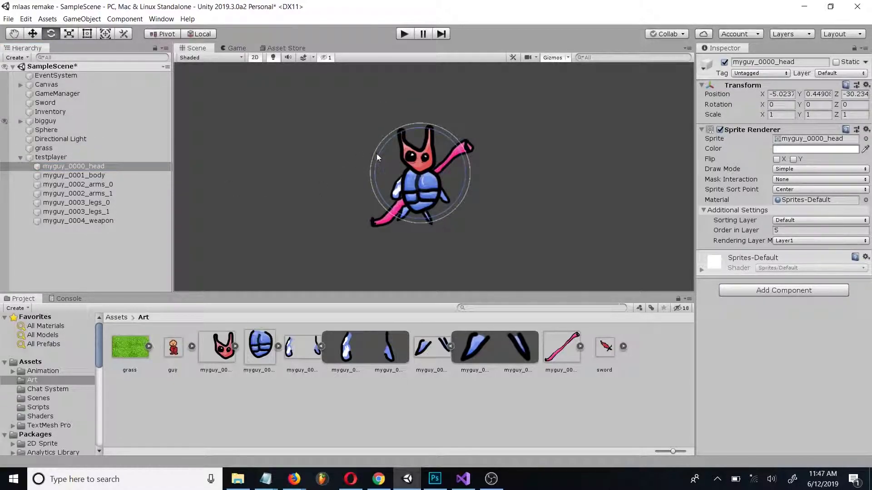
pyautogui.moveTo(373, 153)
pyautogui.mouseDown()
pyautogui.moveTo(350, 217)
pyautogui.moveTo(369, 138)
pyautogui.moveTo(394, 90)
pyautogui.moveTo(343, 226)
pyautogui.moveTo(365, 146)
pyautogui.mouseUp()
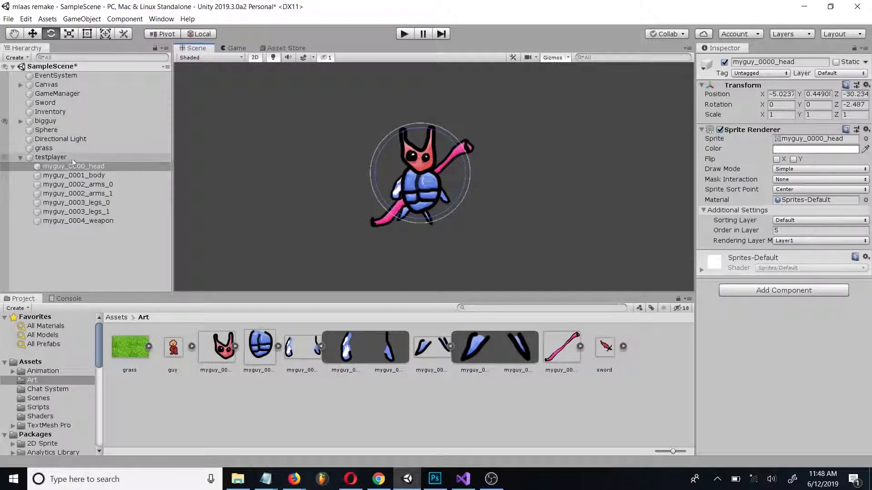
# Step: Create an animation clip named tutorialguy for testplayer in the Art folder and turn on keyframe recording
pyautogui.click(41, 158)
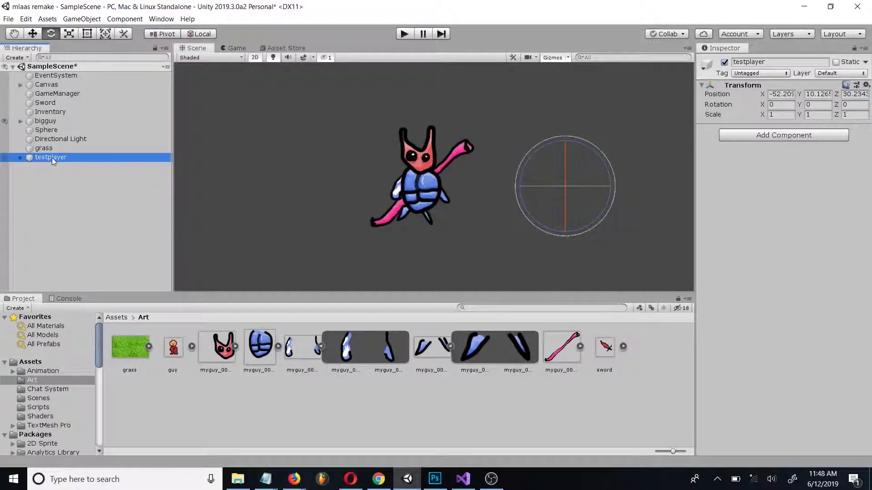
pyautogui.click(160, 20)
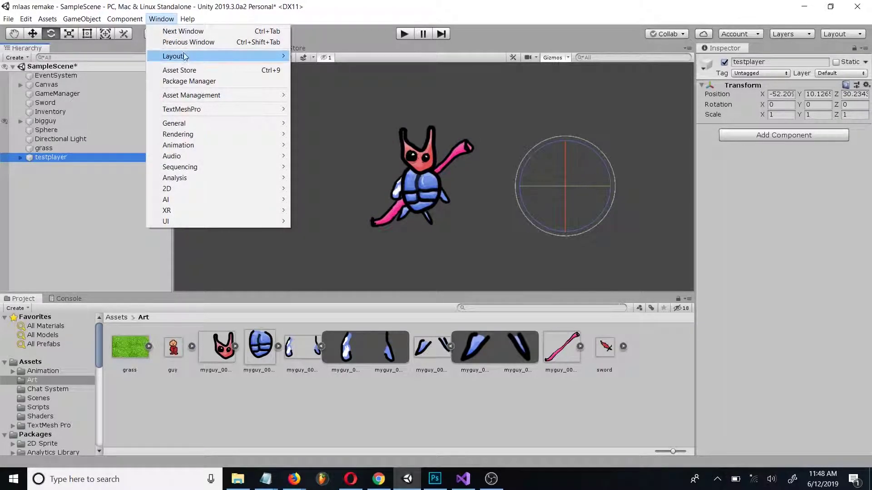
pyautogui.moveTo(197, 123)
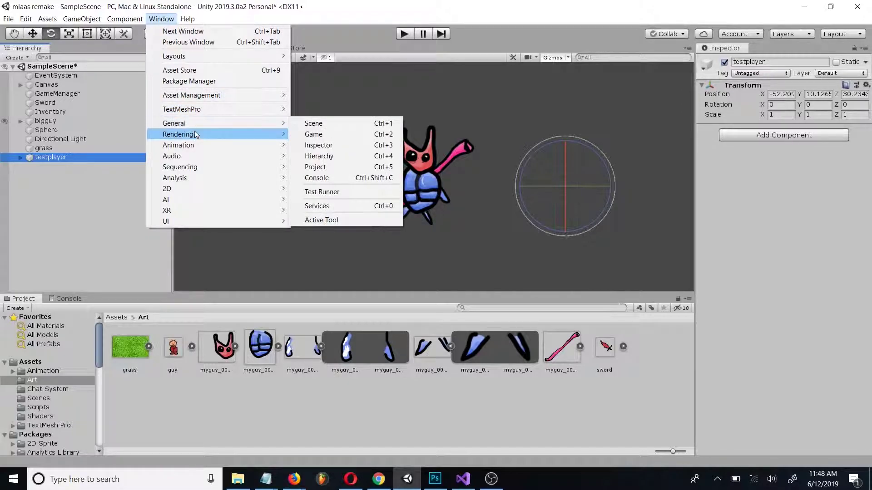
pyautogui.moveTo(286, 159)
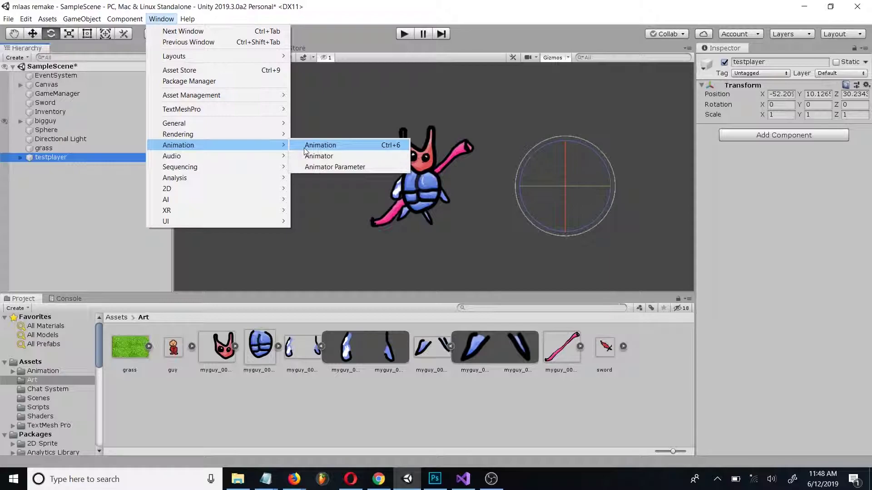
pyautogui.click(320, 145)
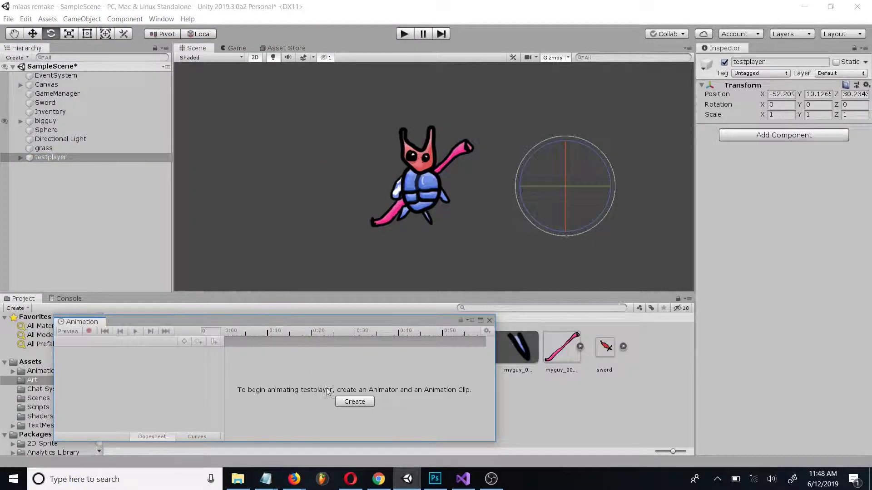
pyautogui.click(354, 402)
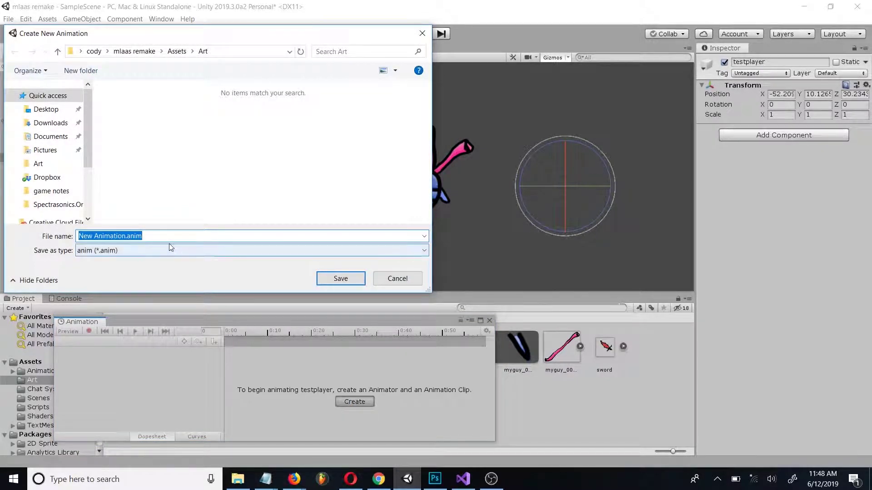
pyautogui.write('tutoria')
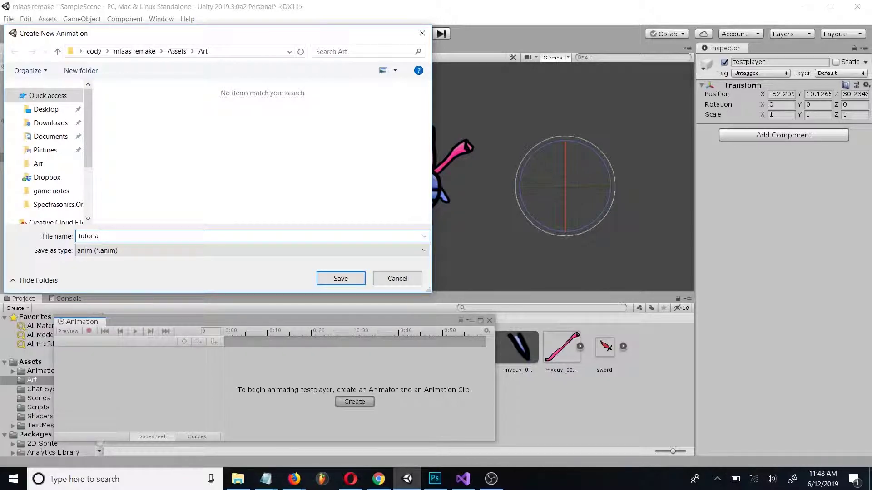
pyautogui.write('lguy')
pyautogui.click(326, 281)
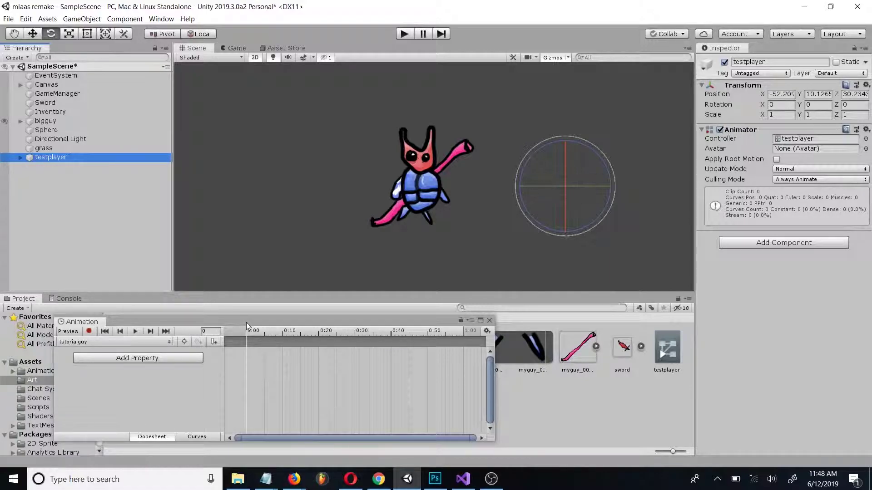
pyautogui.click(89, 331)
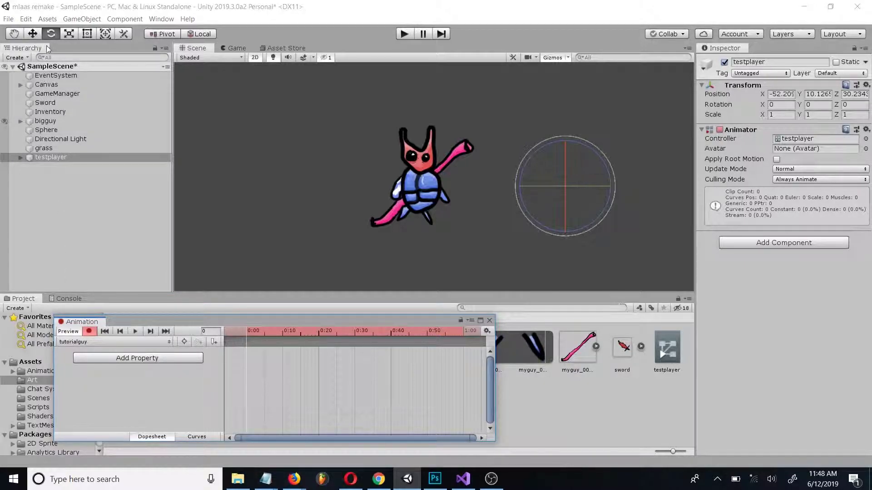
pyautogui.click(37, 35)
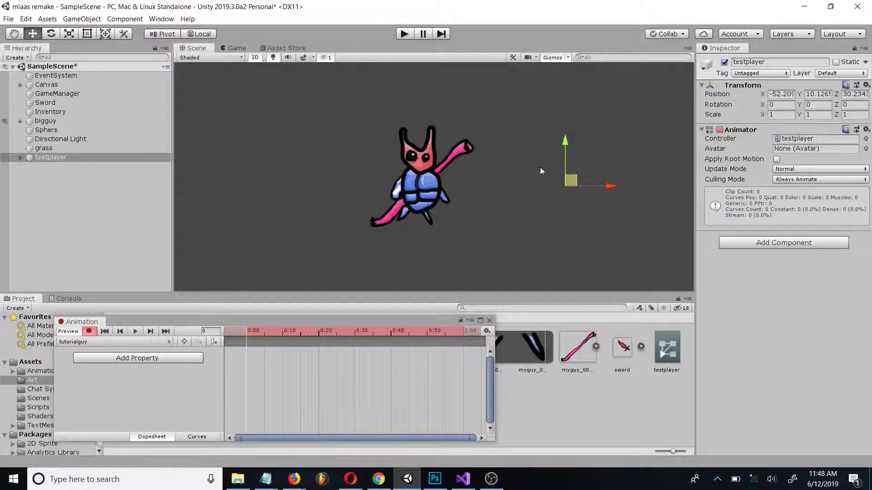
# Step: Try rotating testplayer to about -15.6 degrees around Z, and undo the rotation
pyautogui.press('e')
pyautogui.moveTo(513, 168); pyautogui.dragTo(516, 142)
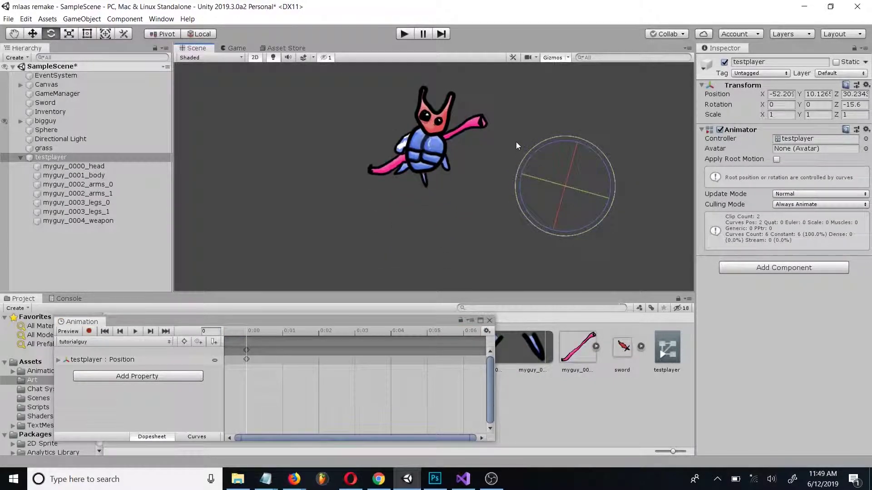
pyautogui.hotkey('ctrl', 'z')
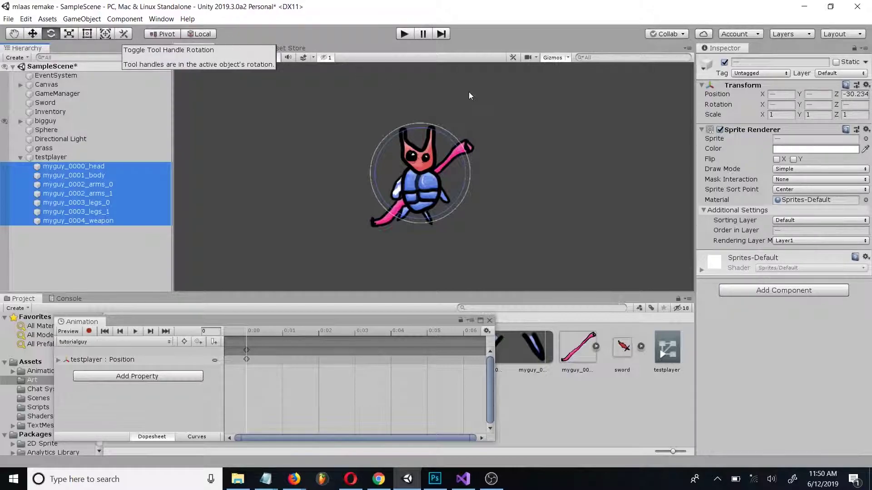
# Step: Set the X, Y and Z position of all seven selected myguy body-part objects to 0
pyautogui.click(782, 94)
pyautogui.write('0')
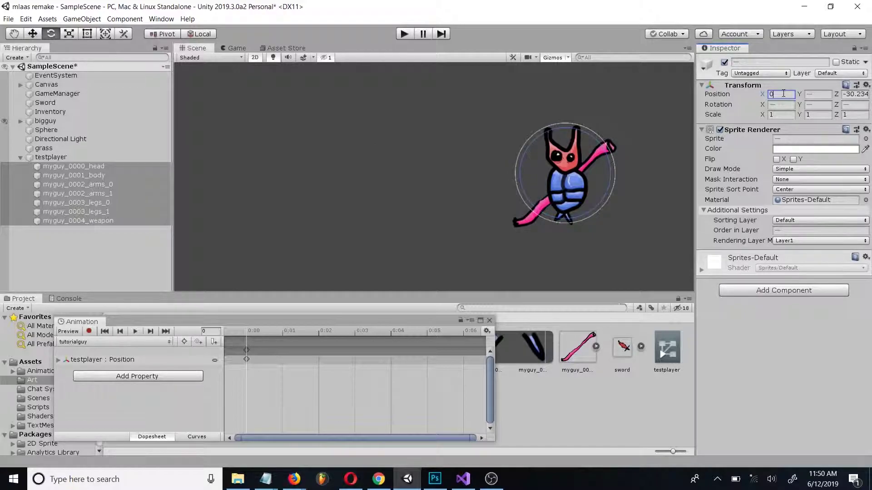
pyautogui.click(814, 96)
pyautogui.write('0')
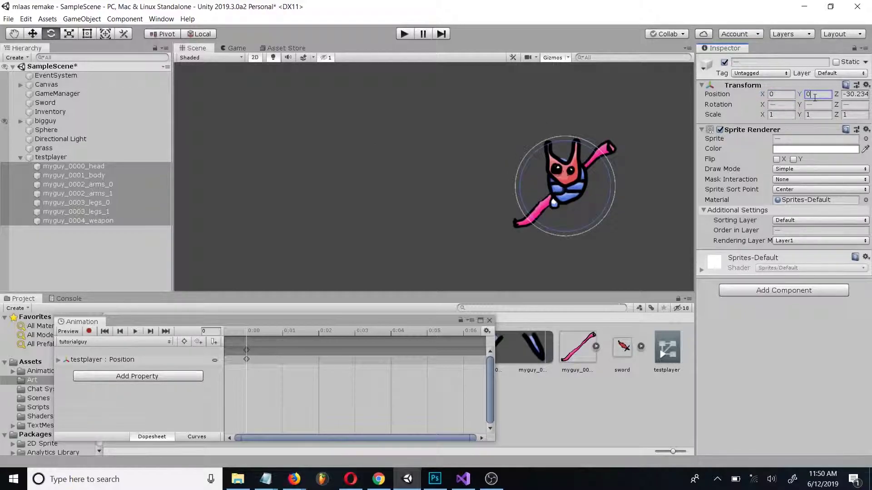
pyautogui.click(848, 95)
pyautogui.write('0')
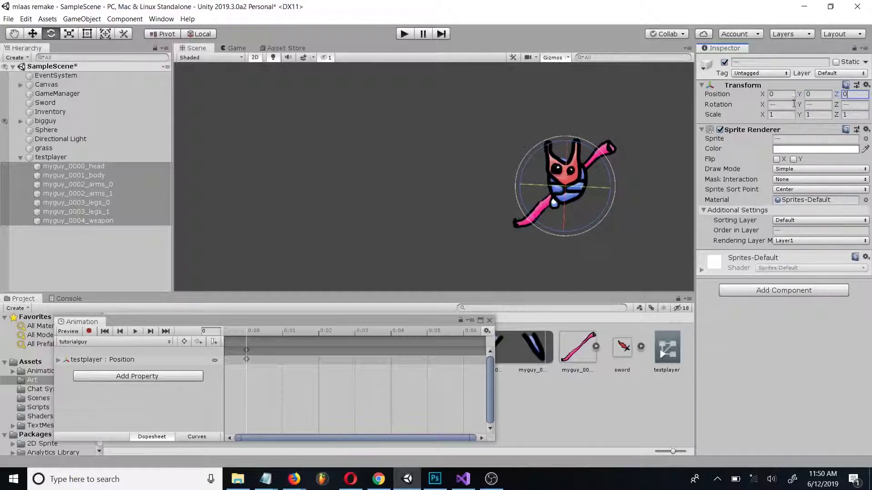
# Step: Move myguy_0000_head up onto the top of the body, to about X 0.04, Y 0.61
pyautogui.click(102, 168)
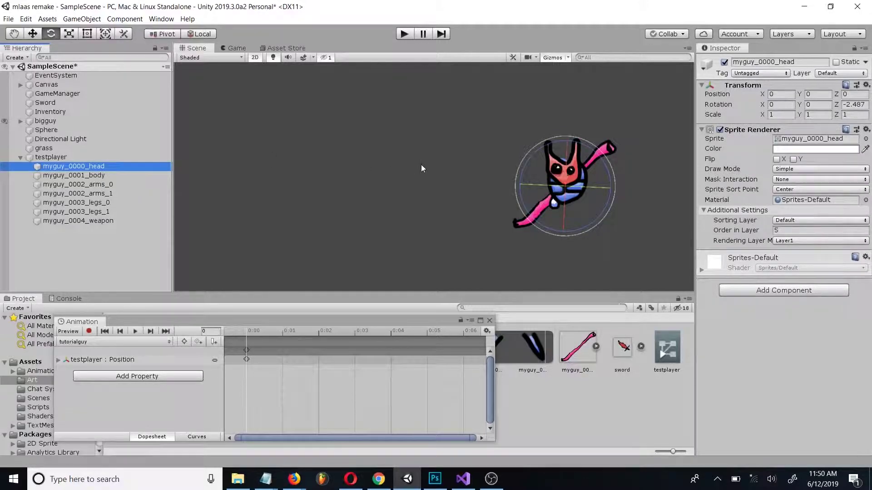
pyautogui.click(32, 34)
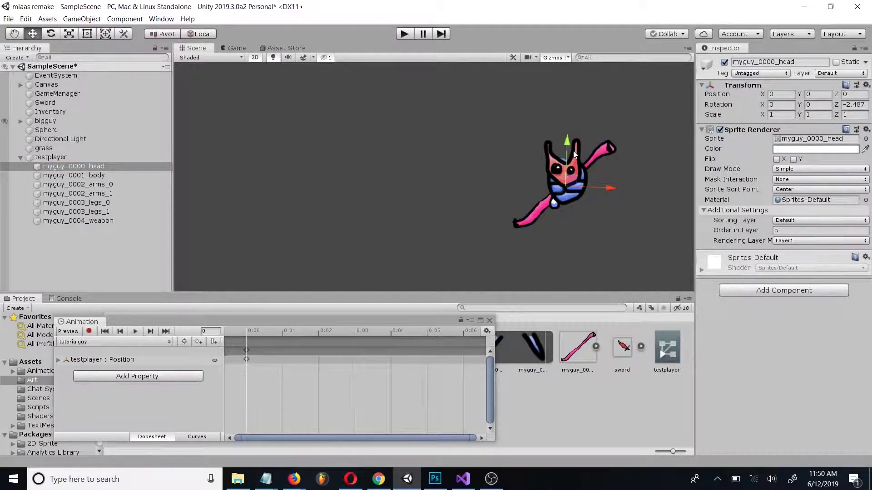
pyautogui.moveTo(570, 178); pyautogui.dragTo(571, 162)
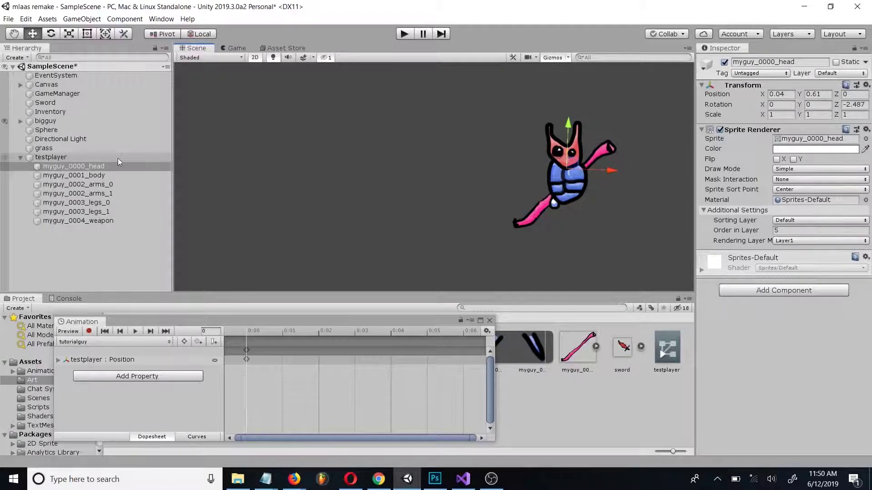
# Step: Reposition both arms, both legs and the weapon around the body to reassemble the character at the testplayer origin
pyautogui.click(100, 185)
pyautogui.click(109, 194)
pyautogui.moveTo(570, 184)
pyautogui.mouseDown()
pyautogui.moveTo(556, 171)
pyautogui.moveTo(588, 177)
pyautogui.moveTo(561, 197)
pyautogui.moveTo(579, 195)
pyautogui.moveTo(574, 175)
pyautogui.mouseUp()
pyautogui.click(81, 204)
pyautogui.click(86, 212)
pyautogui.click(84, 221)
# Step: Move the whole testplayer object to about X -58.55, Y 10.05
pyautogui.click(56, 157)
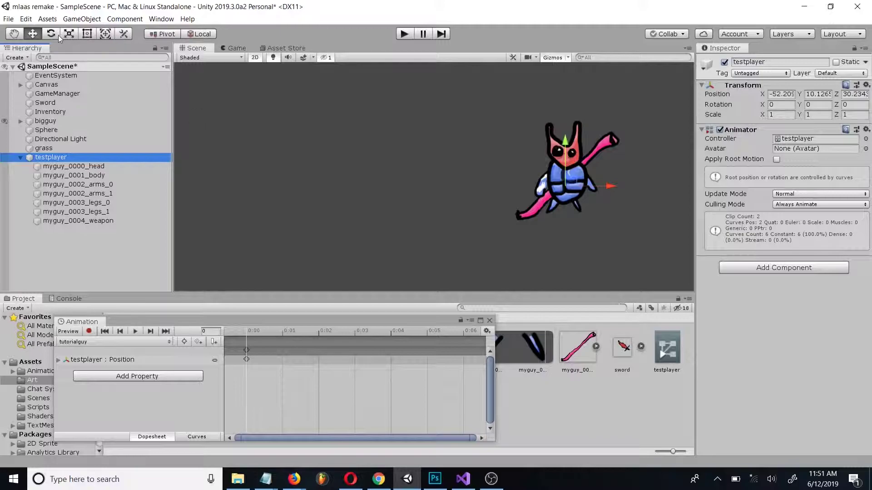
pyautogui.moveTo(569, 183); pyautogui.dragTo(385, 190)
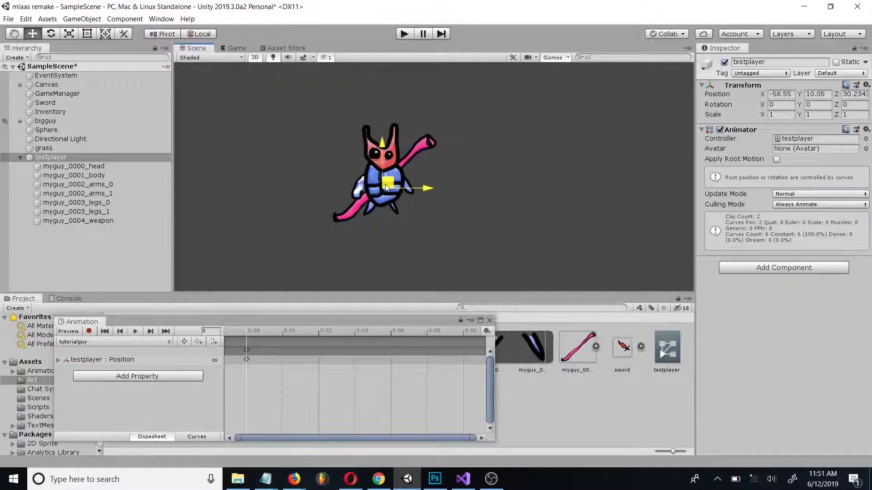
# Step: Try rotating testplayer to about -1.288 degrees around Z, and undo the rotation
pyautogui.click(51, 34)
pyautogui.moveTo(334, 160)
pyautogui.mouseDown()
pyautogui.moveTo(318, 197)
pyautogui.moveTo(353, 88)
pyautogui.moveTo(321, 152)
pyautogui.mouseUp()
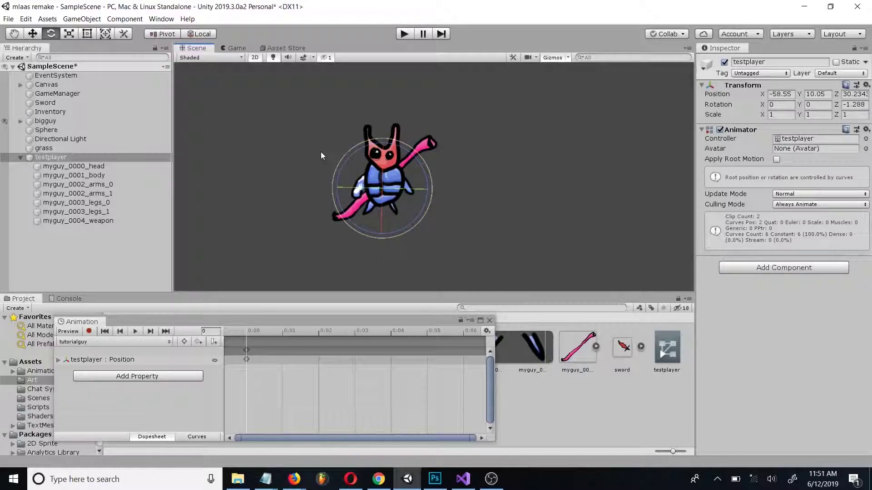
pyautogui.hotkey('ctrl', 'z')
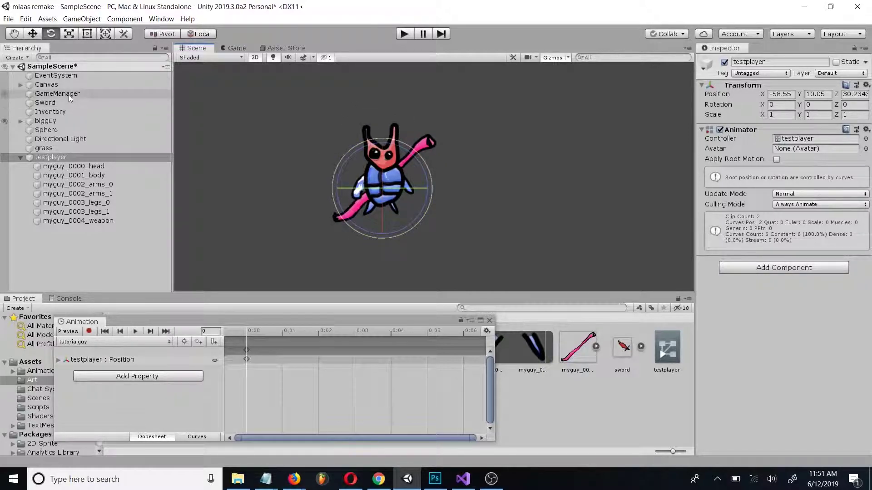
# Step: Record a position keyframe at frame 5 of the tutorialguy clip with myguy_0001_body lowered to about Y -0.04
pyautogui.click(36, 36)
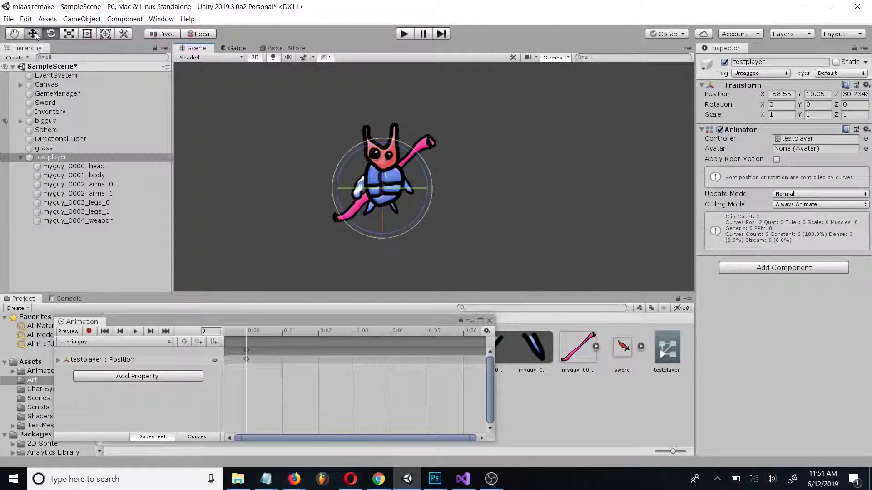
pyautogui.click(54, 157)
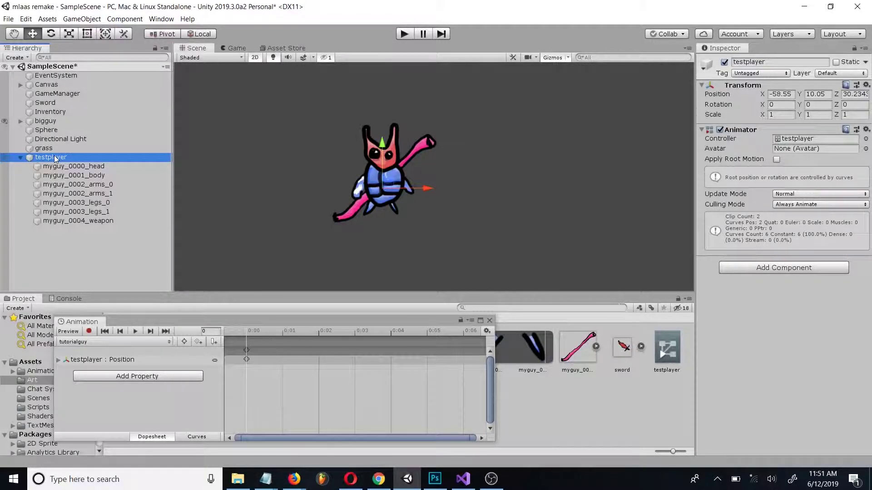
pyautogui.click(90, 332)
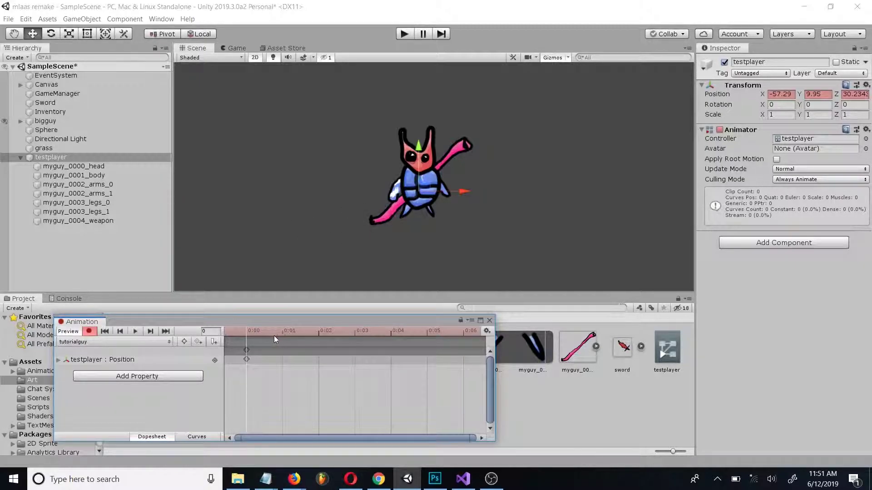
pyautogui.click(427, 332)
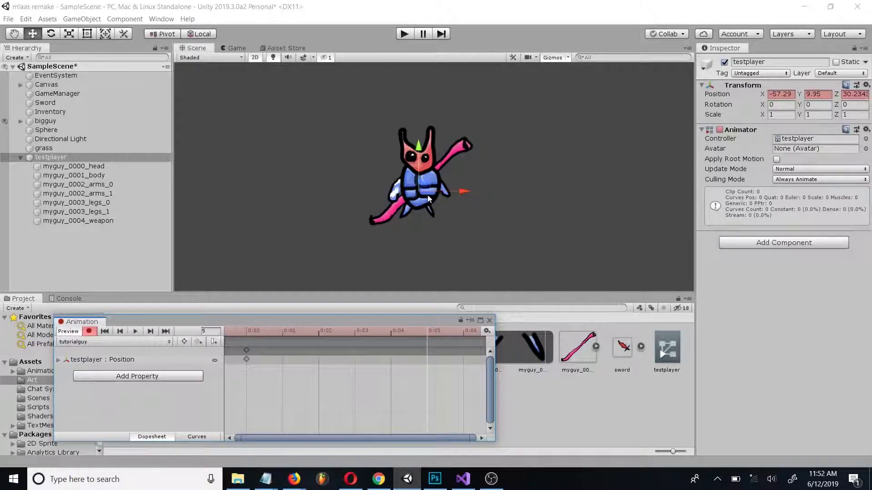
pyautogui.click(62, 176)
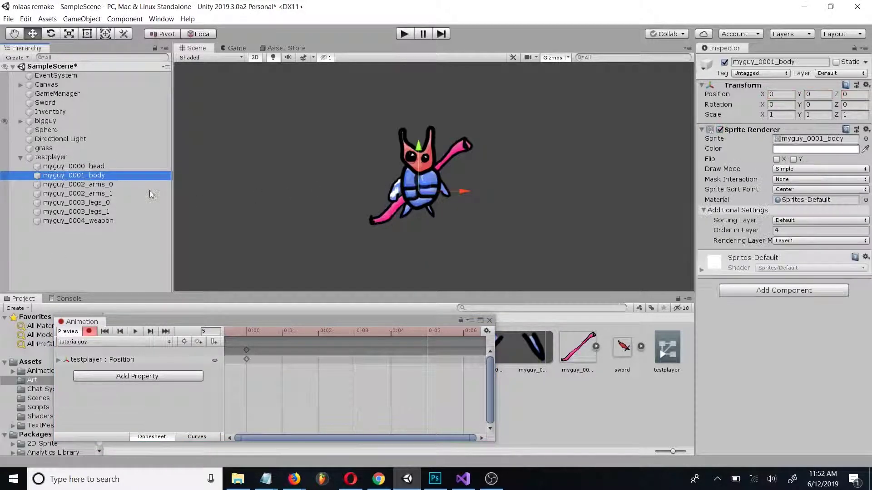
pyautogui.click(421, 191)
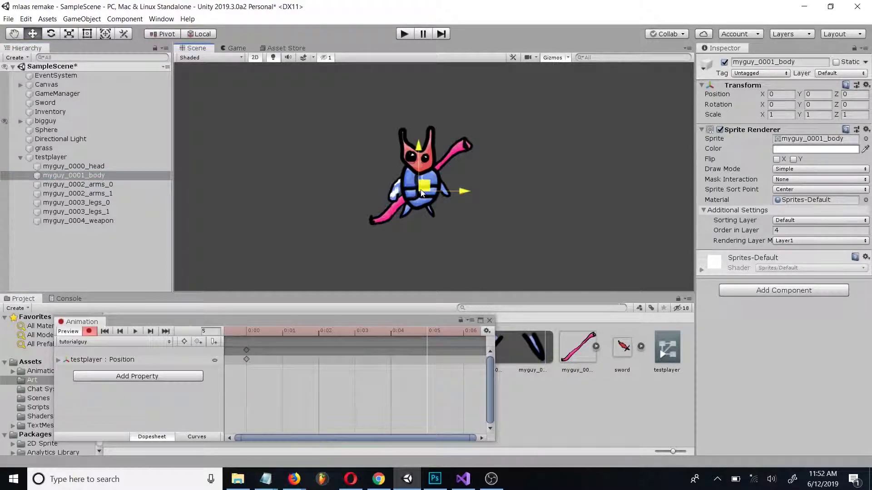
pyautogui.moveTo(421, 189); pyautogui.dragTo(421, 191)
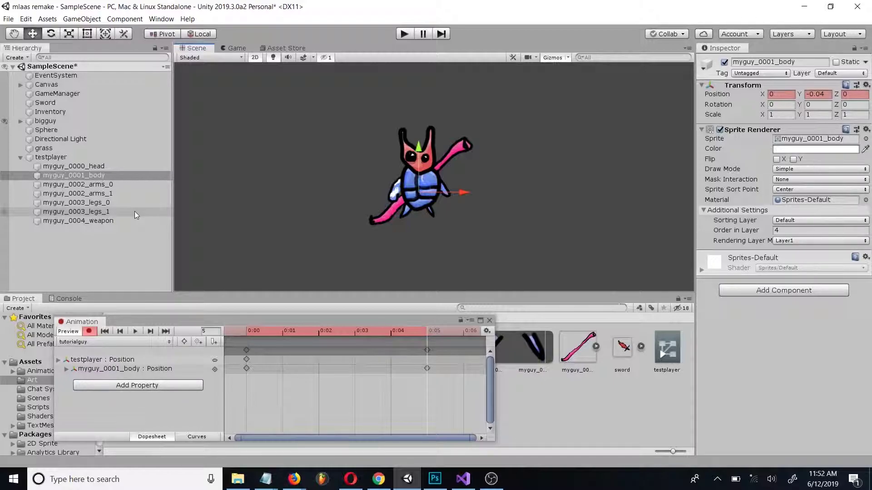
# Step: Remove the body's position keyframes from the tutorialguy clip and make the head and both arms children of myguy_0001_body
pyautogui.press('Delete')
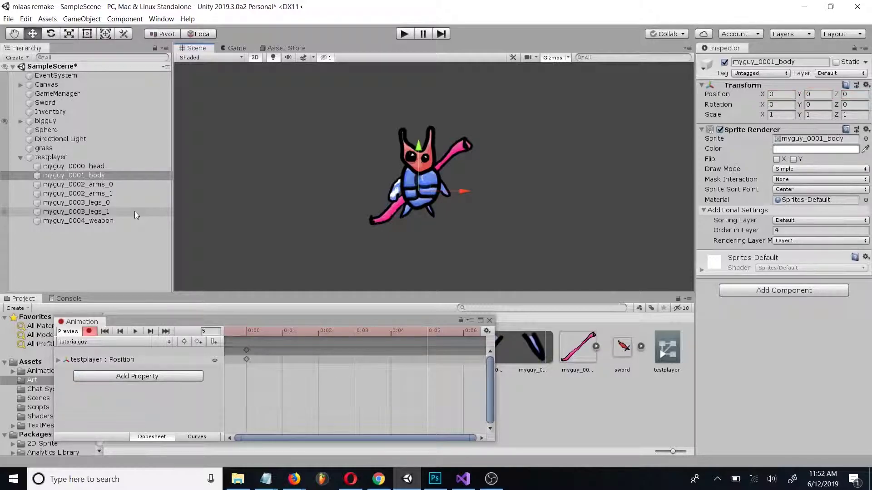
pyautogui.click(62, 184)
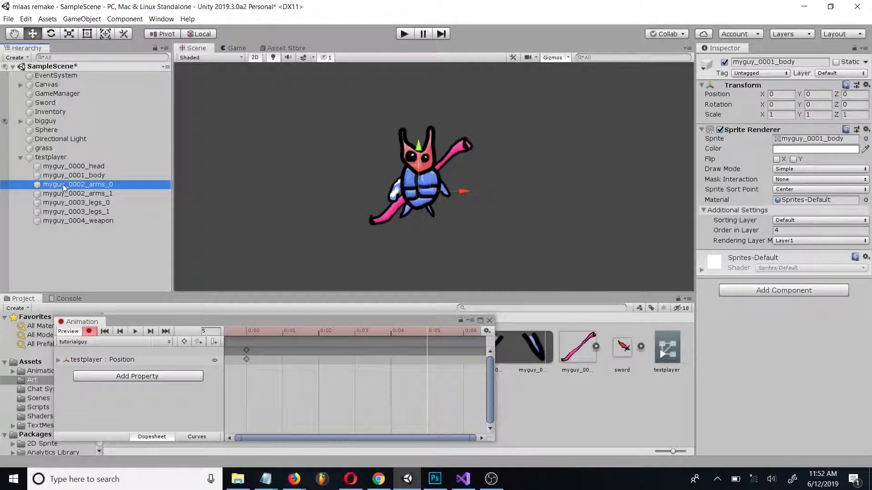
pyautogui.click(65, 168)
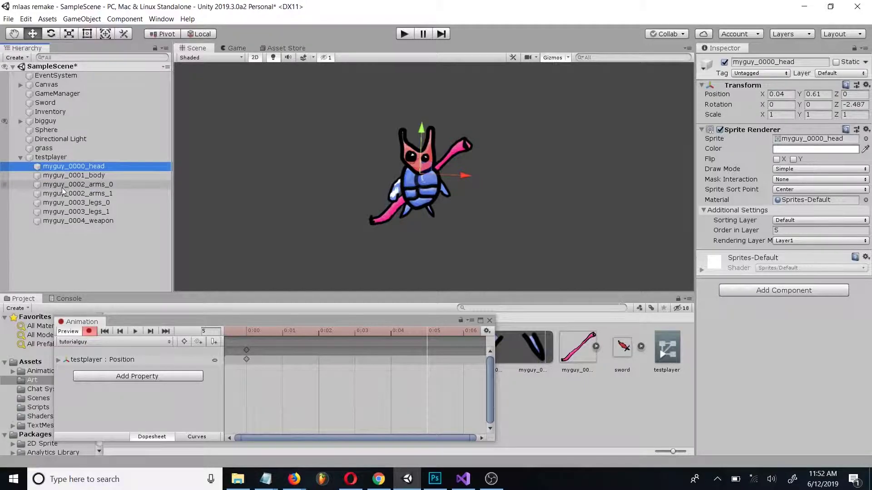
pyautogui.keyDown('ctrl'); pyautogui.click(61, 186); pyautogui.keyUp('ctrl')
pyautogui.keyDown('ctrl'); pyautogui.click(63, 194); pyautogui.keyUp('ctrl')
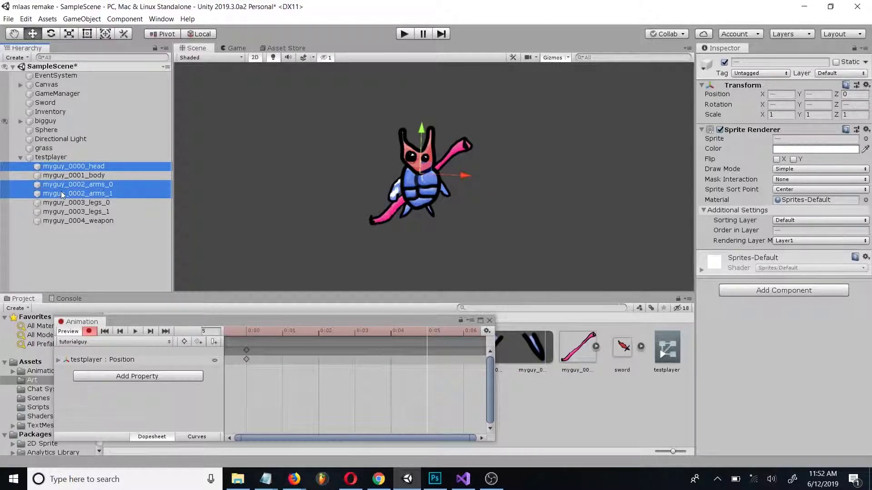
pyautogui.moveTo(62, 189); pyautogui.dragTo(64, 177)
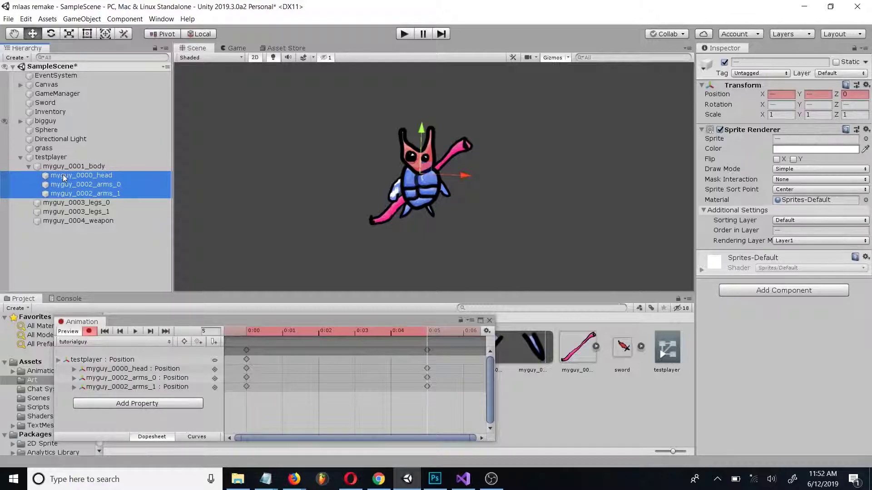
# Step: Try moving myguy_0001_body slightly together with its attached head and arms
pyautogui.click(115, 167)
pyautogui.click(423, 187)
pyautogui.moveTo(424, 188); pyautogui.dragTo(421, 181)
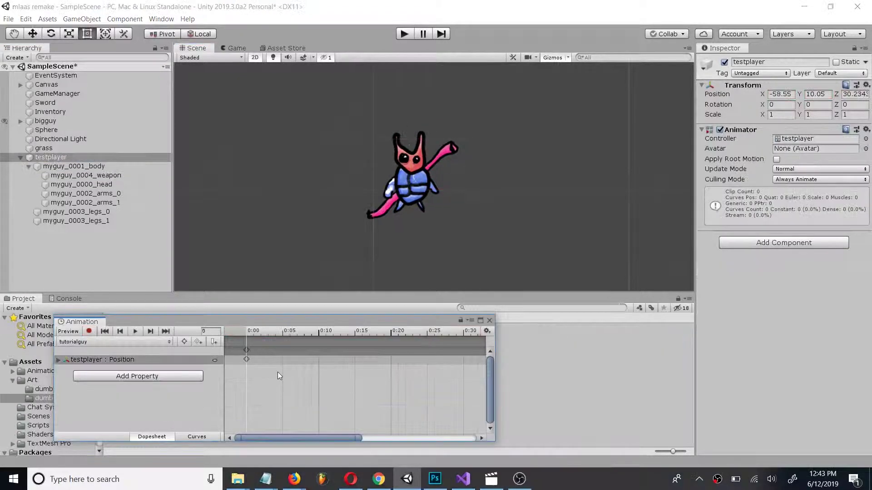
# Step: Delete testplayer's position keyframe at frame 0 of the tutorialguy clip, keeping testplayer selected
pyautogui.moveTo(278, 375); pyautogui.dragTo(244, 349)
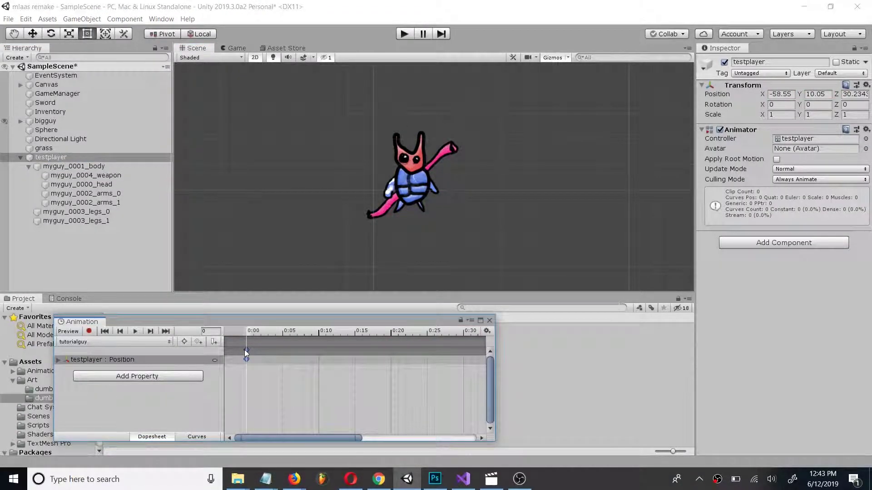
pyautogui.press('Delete')
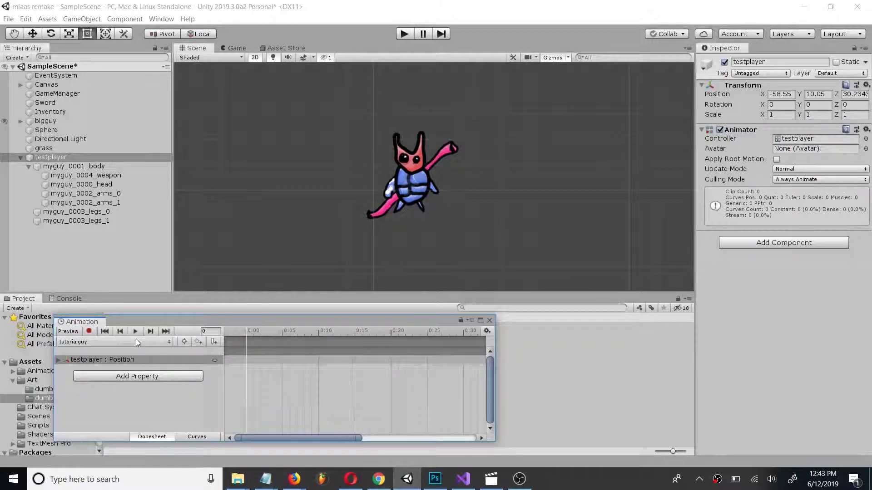
pyautogui.click(86, 157)
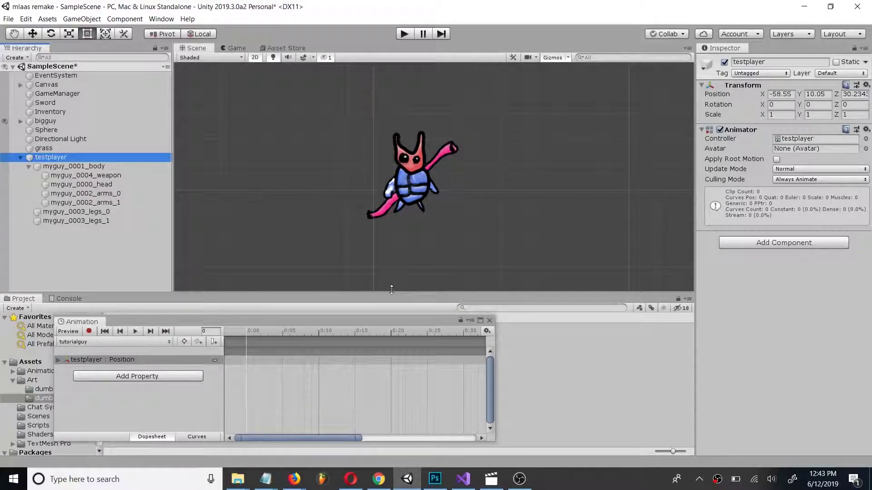
# Step: Record a position keyframe at frame 10 with myguy_0001_body lowered to about Y -0.09, and preview the clip
pyautogui.click(320, 334)
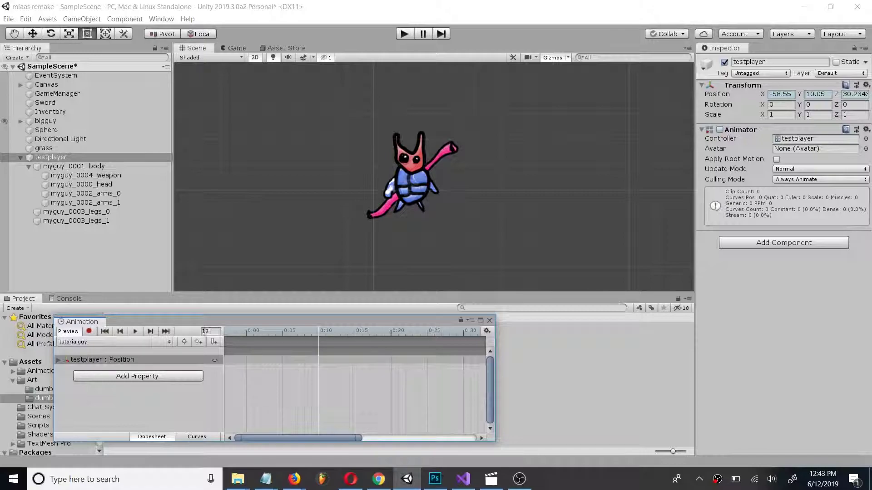
pyautogui.click(89, 332)
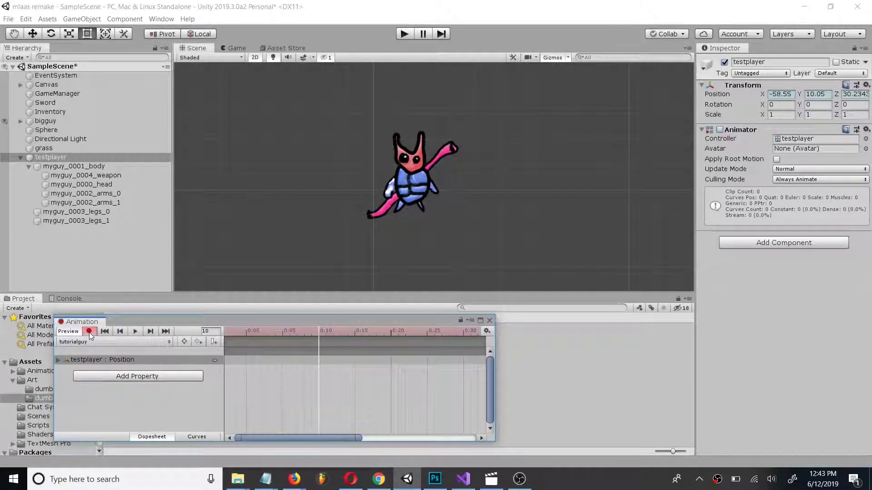
pyautogui.click(80, 167)
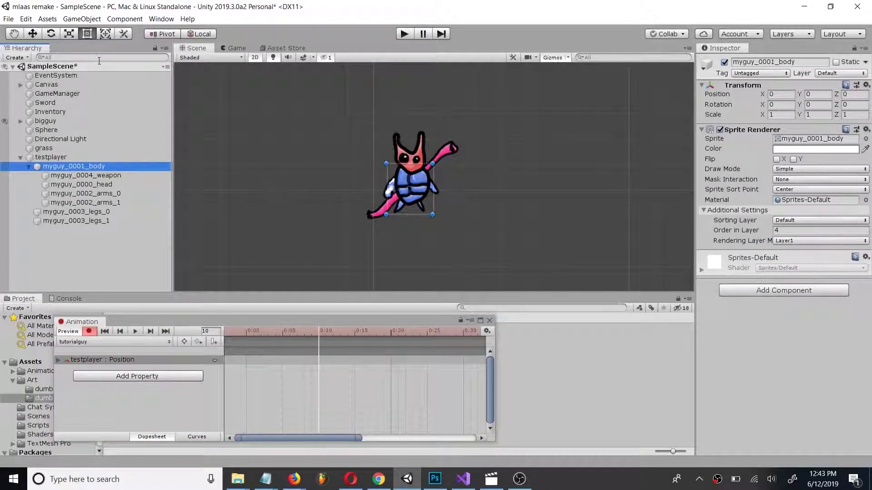
pyautogui.click(32, 34)
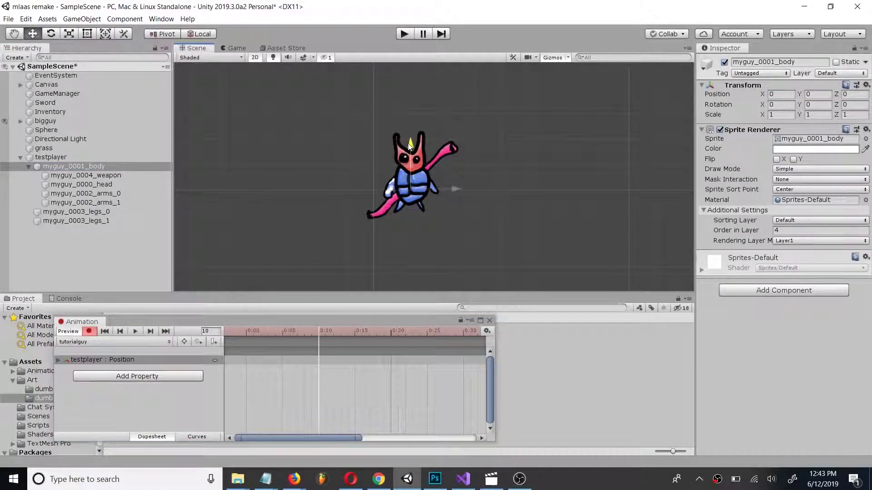
pyautogui.moveTo(408, 143); pyautogui.dragTo(410, 147)
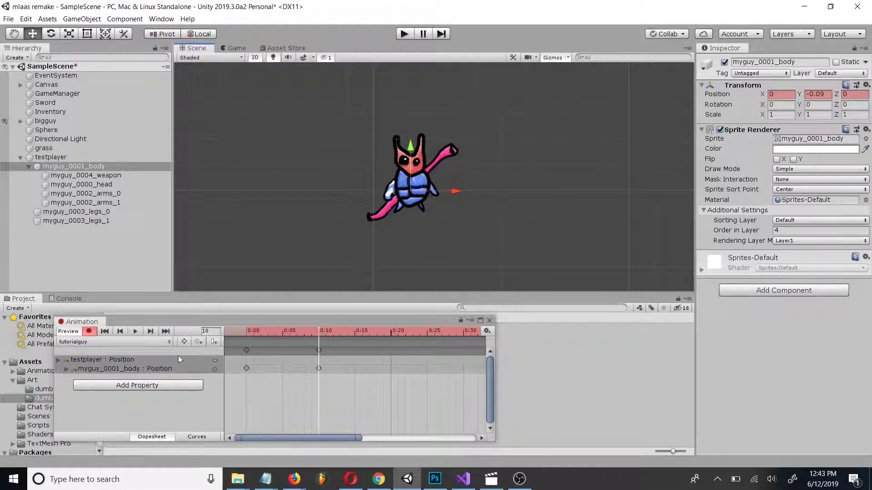
pyautogui.click(136, 331)
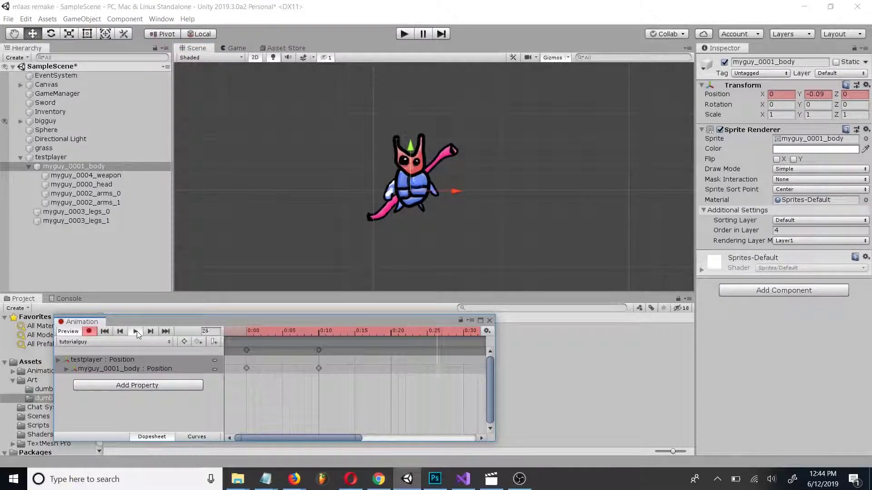
pyautogui.click(136, 331)
# Step: Copy the body's frame 0 position keyframe to frame 21 and play the clip
pyautogui.click(391, 331)
pyautogui.click(246, 368)
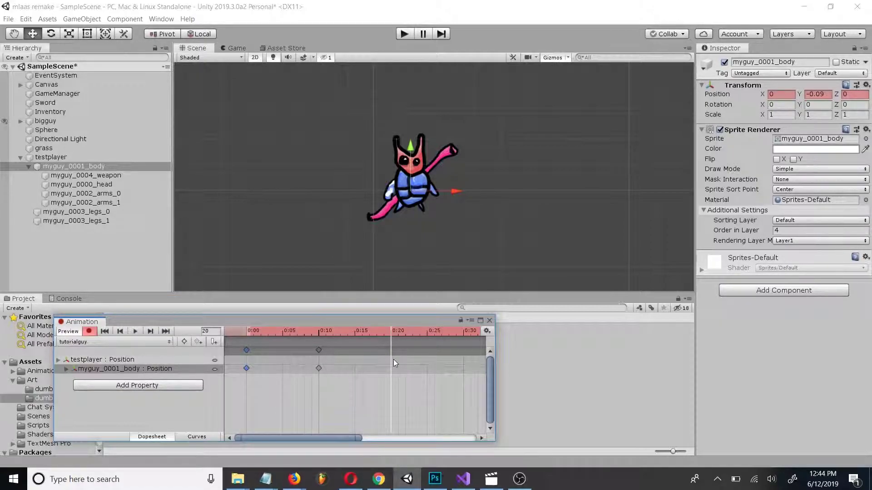
pyautogui.click(398, 334)
pyautogui.hotkey('ctrl', 'v')
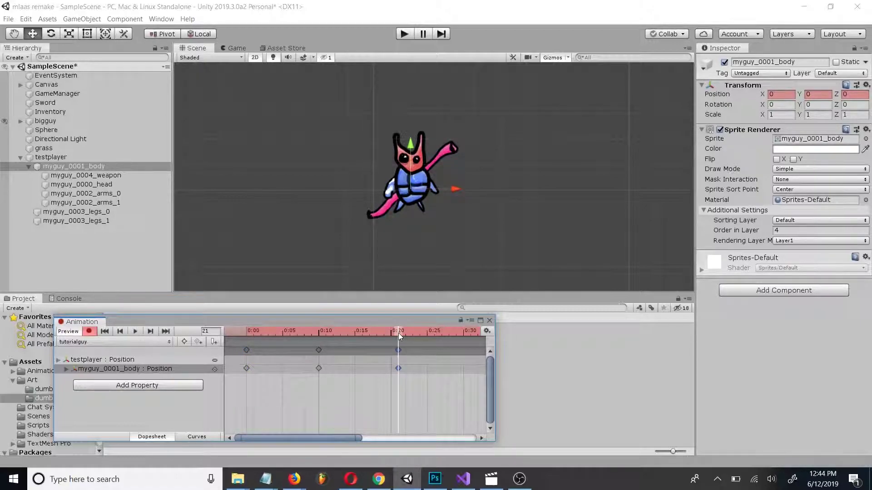
pyautogui.click(135, 332)
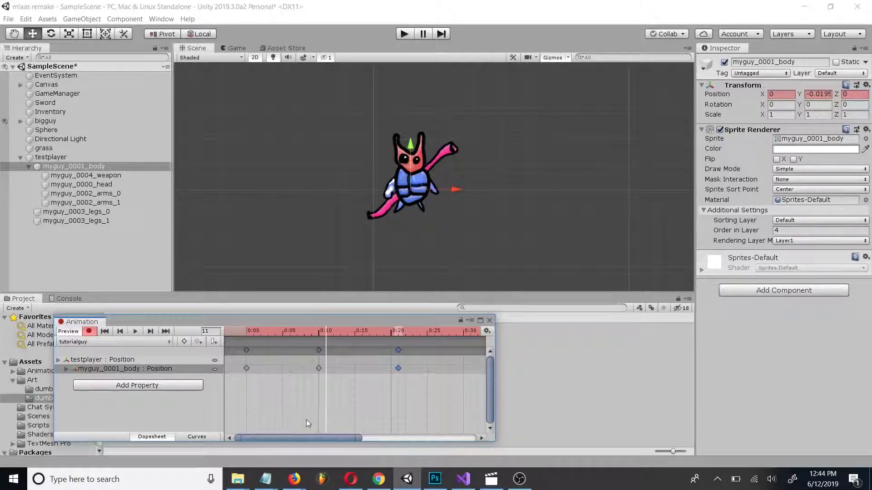
# Step: Delete testplayer's leftover position keyframe at 1:00 and play the shortened tutorialguy clip
pyautogui.moveTo(288, 439); pyautogui.dragTo(424, 435)
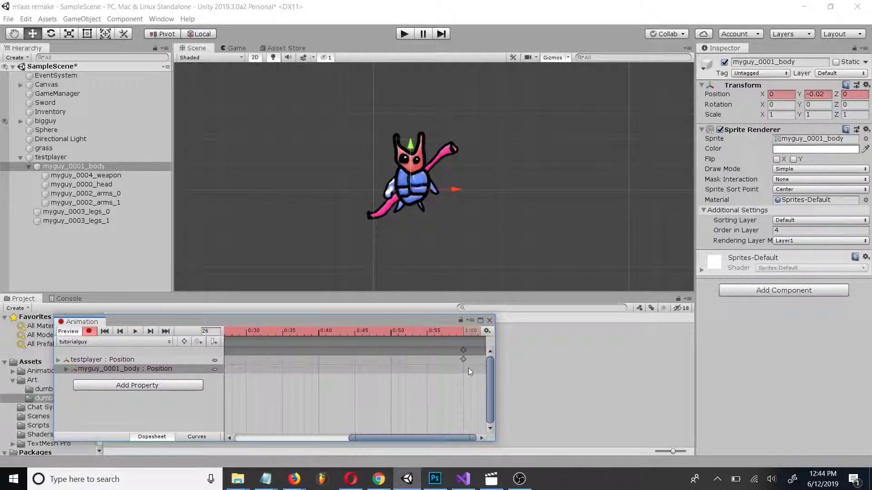
pyautogui.scroll(-3, 383, 396)
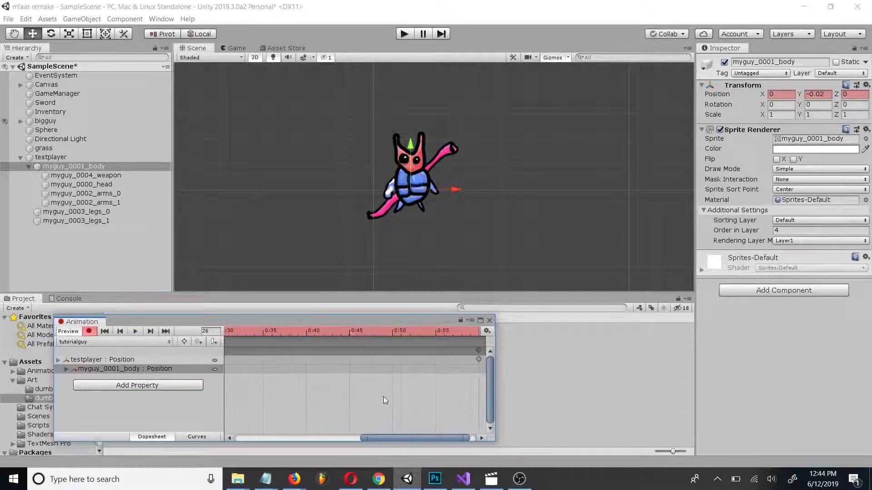
pyautogui.scroll(-4, 384, 397)
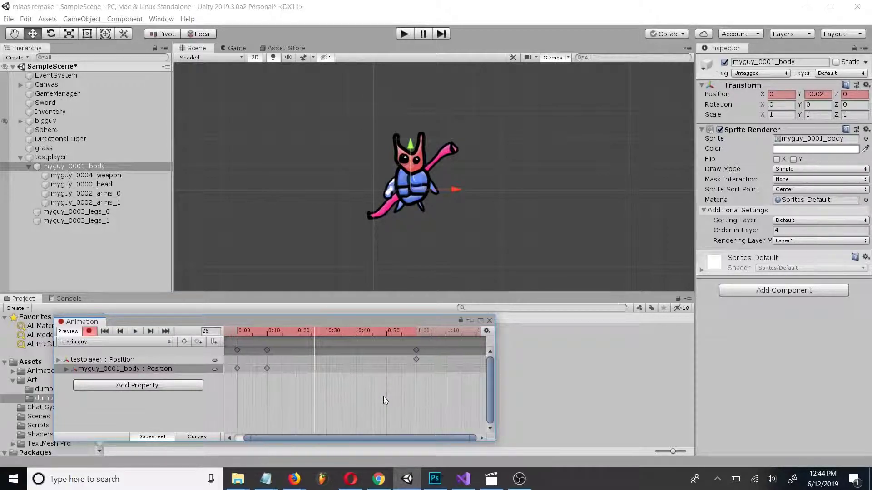
pyautogui.moveTo(416, 364); pyautogui.dragTo(405, 347)
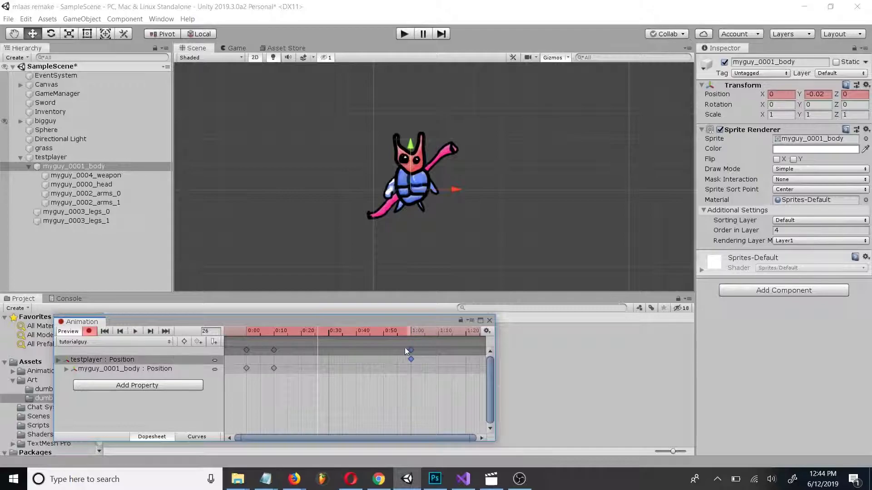
pyautogui.press('Delete')
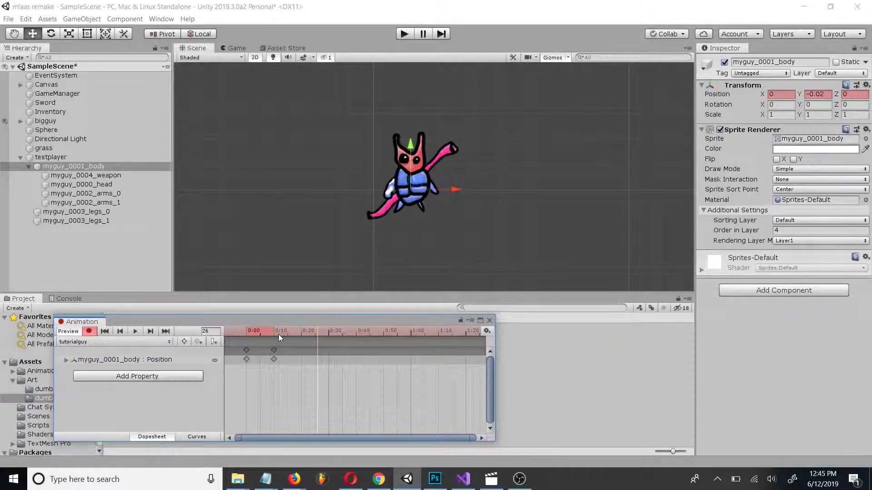
pyautogui.click(134, 332)
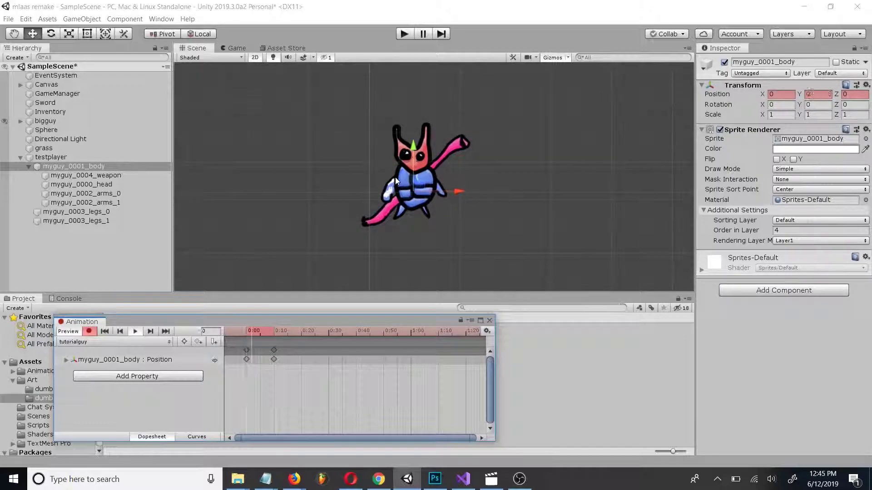
# Step: Record a position keyframe at frame 5 with myguy_0000_head raised to about Y 0.69
pyautogui.scroll(3, 264, 348)
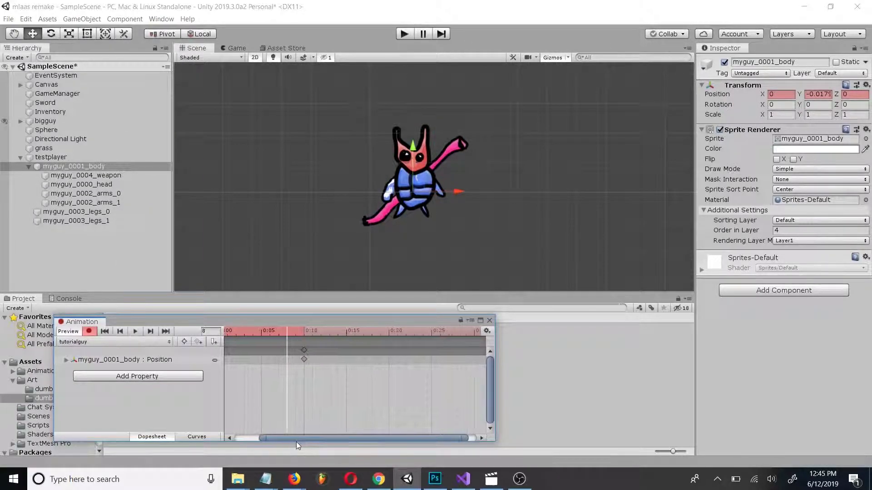
pyautogui.moveTo(296, 442); pyautogui.dragTo(272, 443)
pyautogui.click(289, 334)
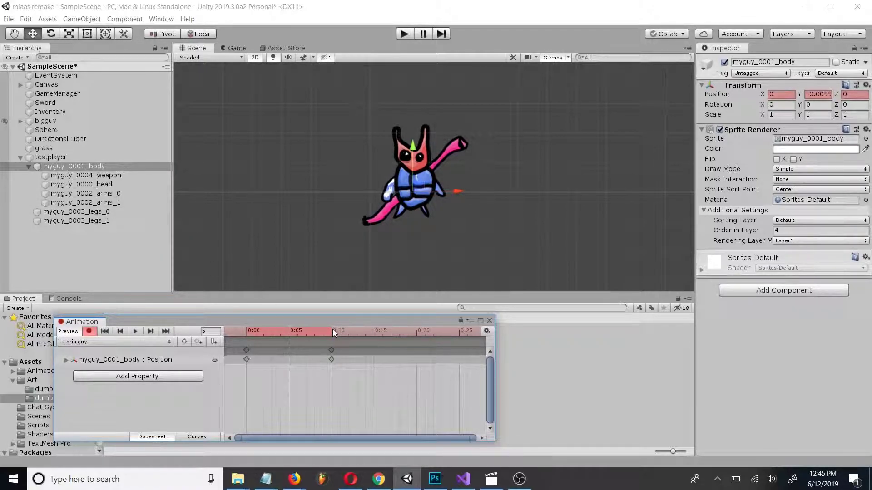
pyautogui.click(123, 185)
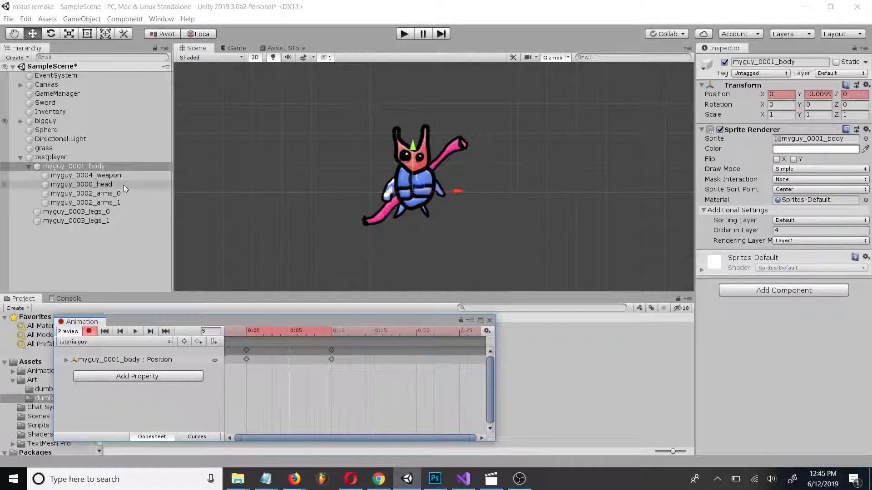
pyautogui.moveTo(415, 131); pyautogui.dragTo(415, 127)
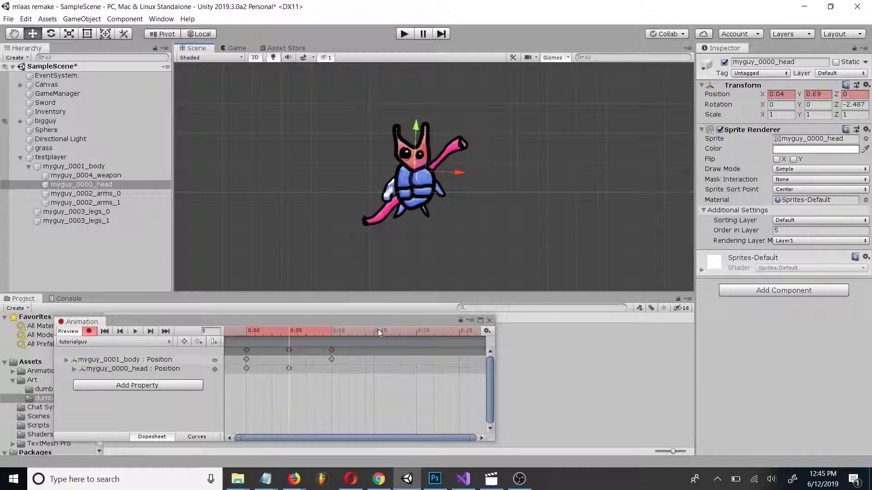
# Step: Record a position keyframe at frame 15 with myguy_0000_head lowered to about Y 0.63, and preview the clip
pyautogui.click(374, 334)
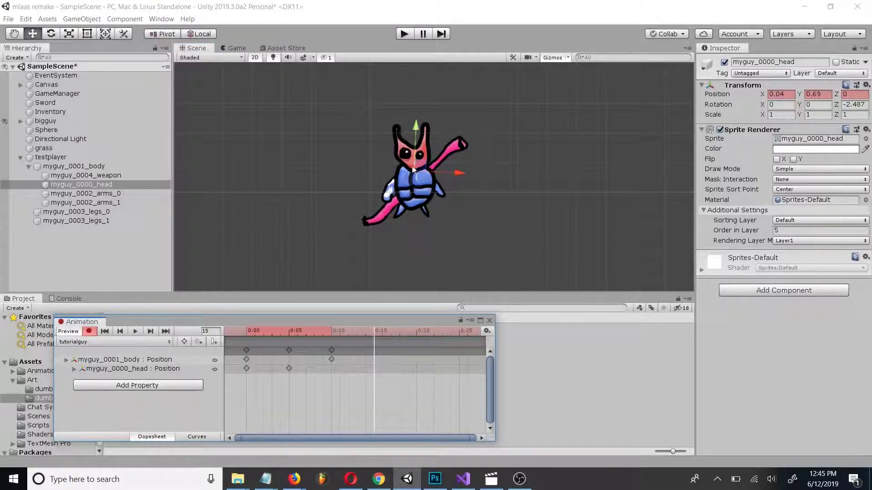
pyautogui.moveTo(415, 124); pyautogui.dragTo(415, 127)
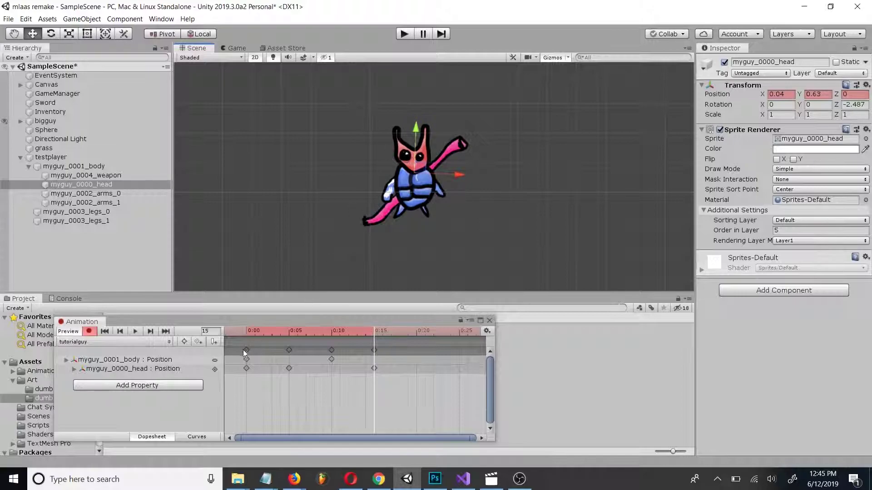
pyautogui.click(136, 332)
pyautogui.click(135, 331)
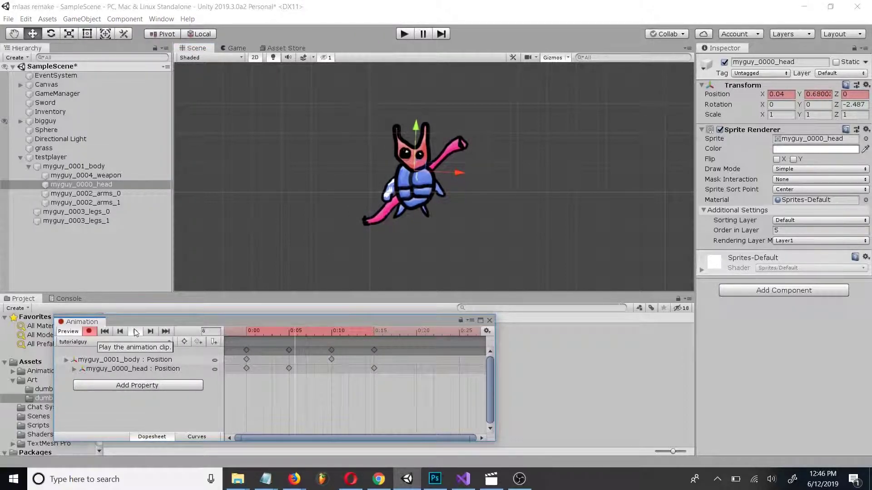
pyautogui.click(135, 329)
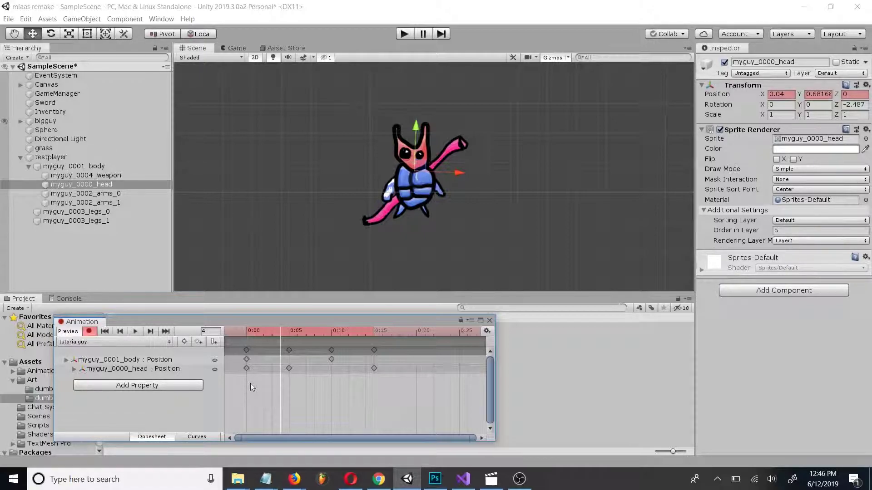
pyautogui.click(135, 332)
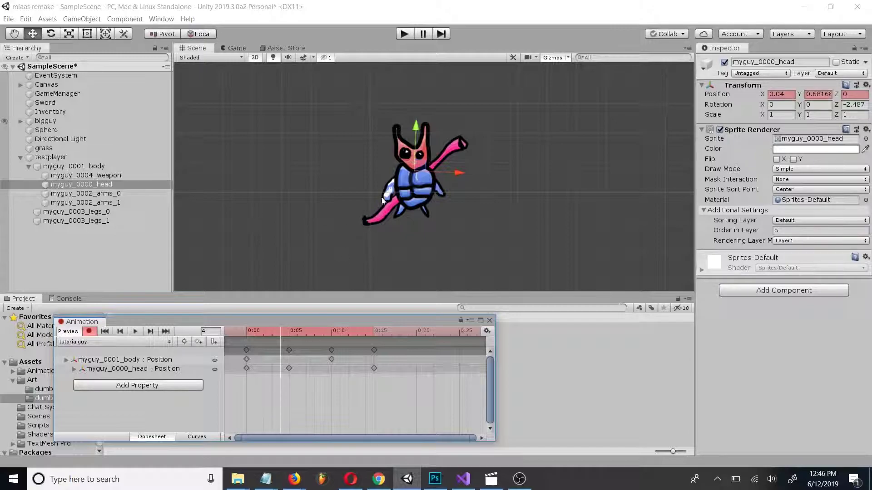
pyautogui.click(135, 331)
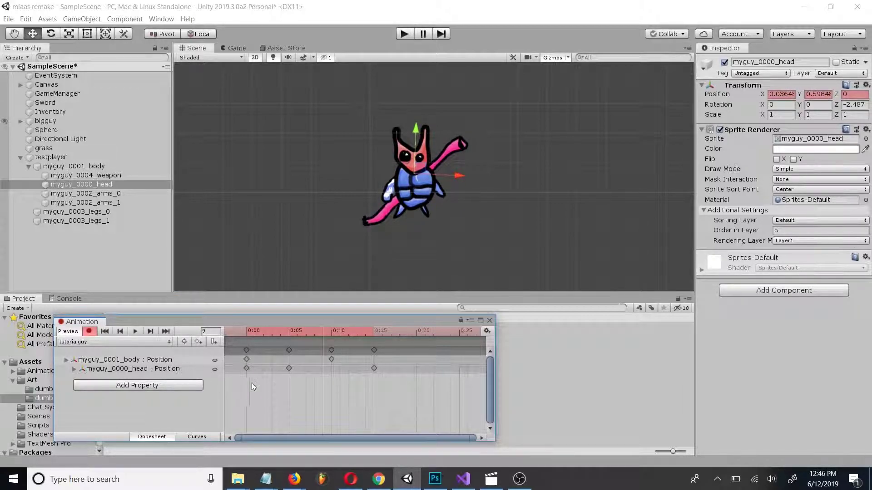
# Step: Copy the frame 0 position keyframes of the body and head to frame 20 and preview the clip
pyautogui.moveTo(249, 373); pyautogui.dragTo(241, 346)
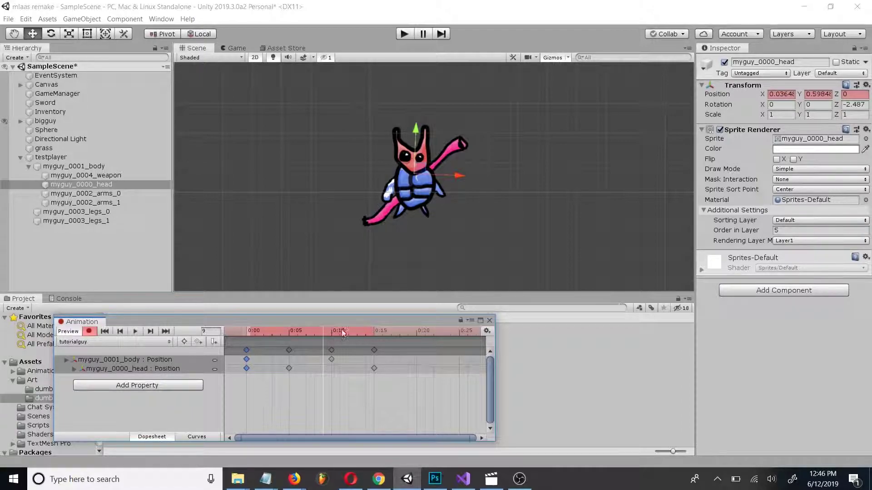
pyautogui.click(418, 331)
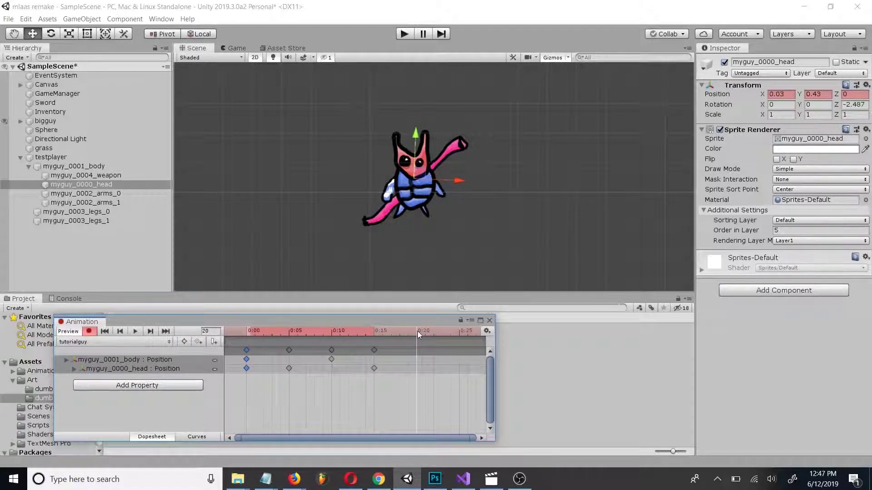
pyautogui.hotkey('ctrl', 'v')
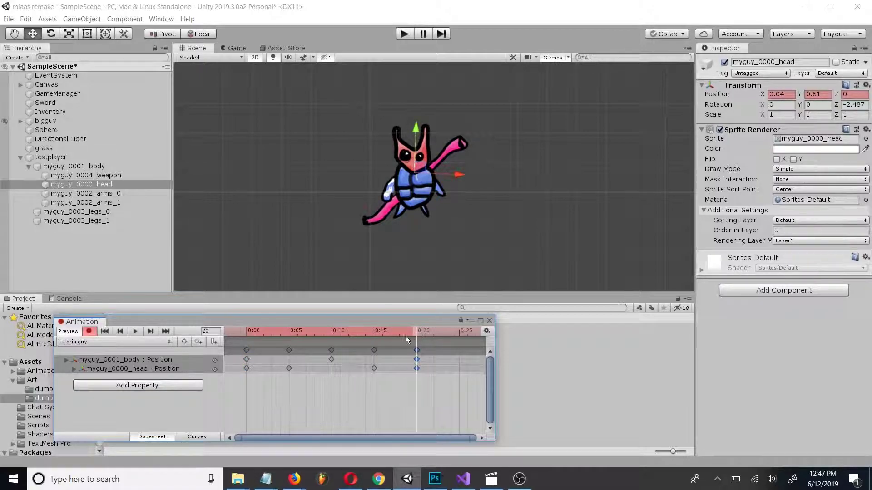
pyautogui.click(135, 333)
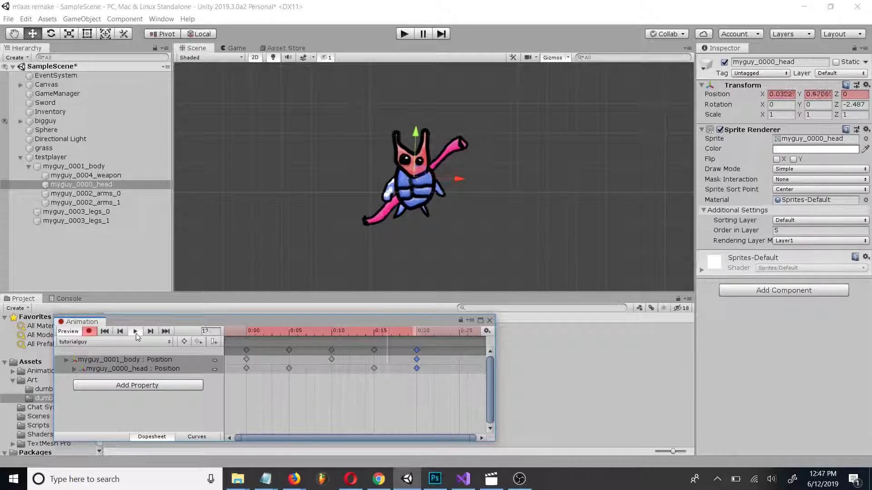
pyautogui.click(136, 334)
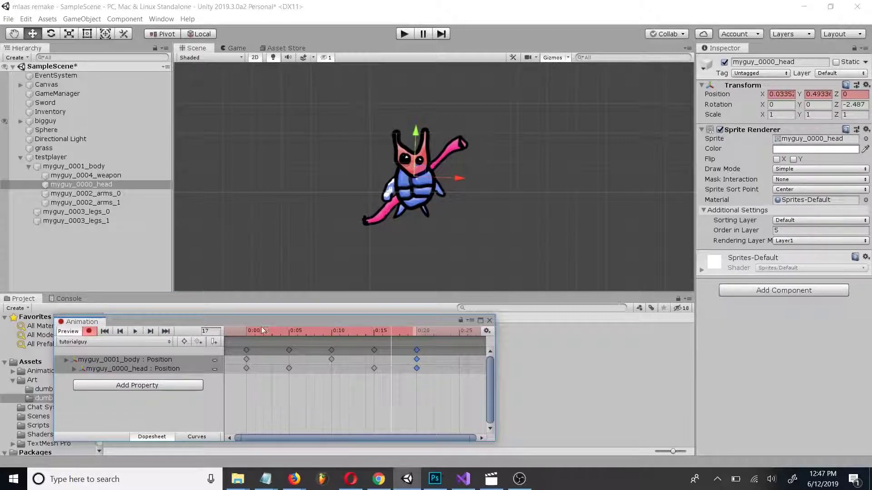
# Step: Raise myguy_0000_head at frame 15 to about Y 0.57, playing the clip to check the motion
pyautogui.click(373, 331)
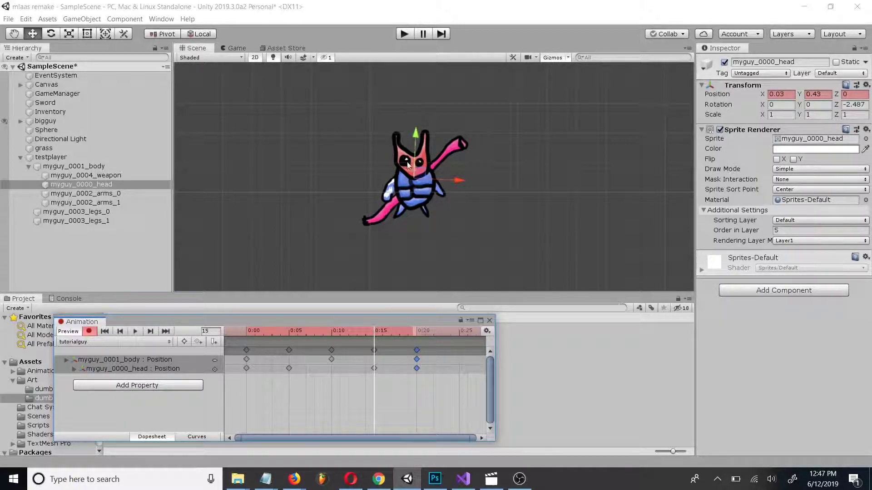
pyautogui.moveTo(417, 133); pyautogui.dragTo(418, 131)
pyautogui.click(135, 332)
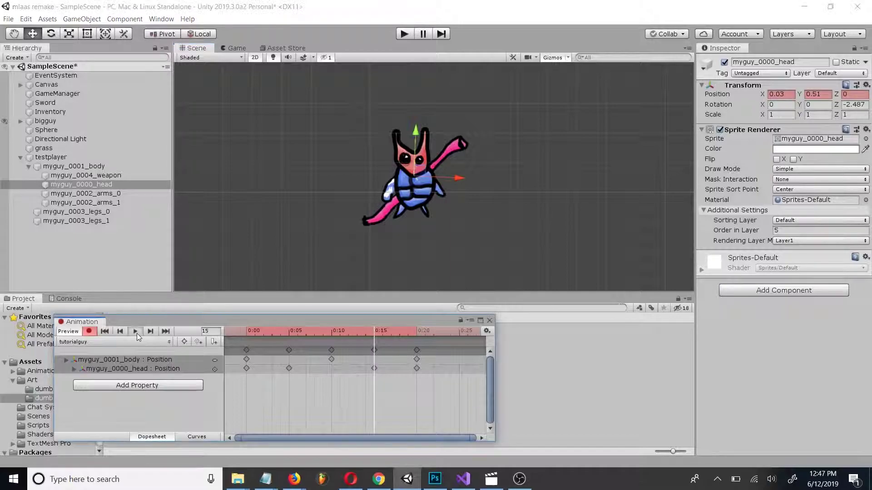
pyautogui.click(135, 332)
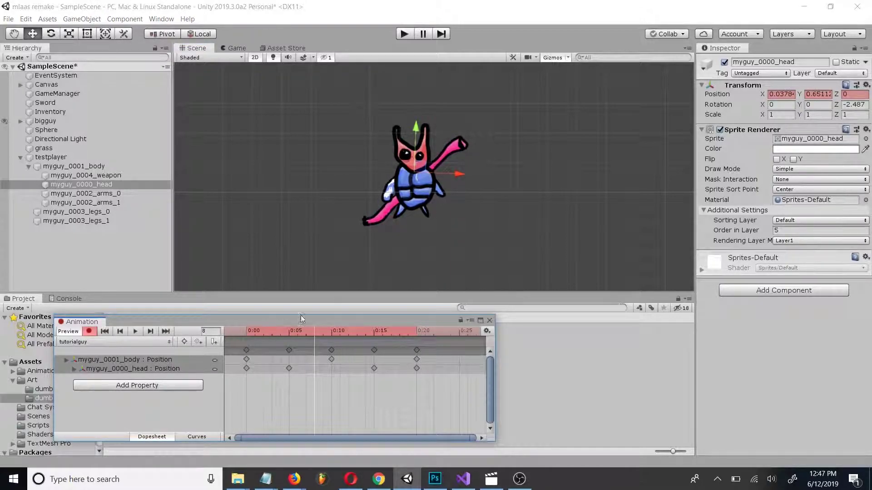
pyautogui.click(375, 333)
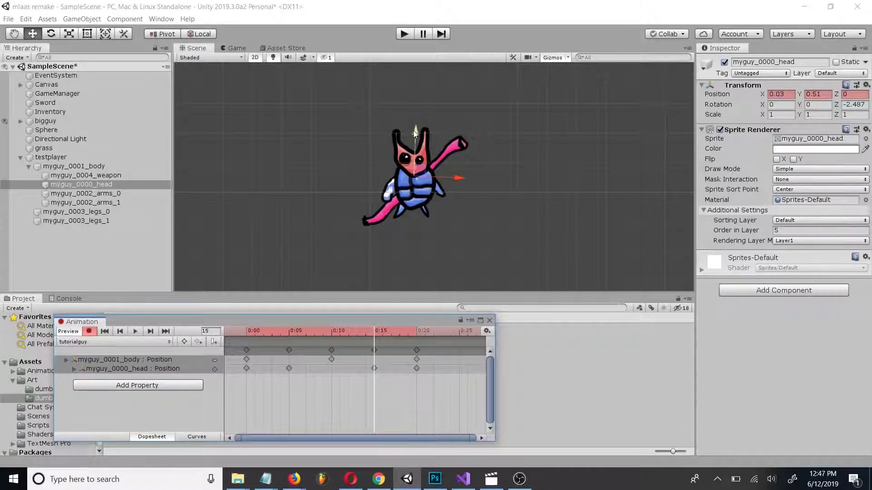
pyautogui.moveTo(413, 130); pyautogui.dragTo(412, 129)
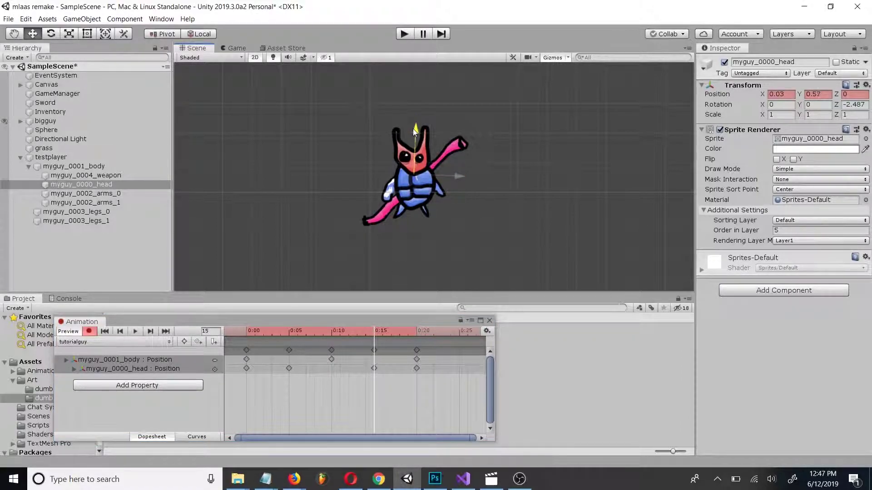
pyautogui.click(136, 331)
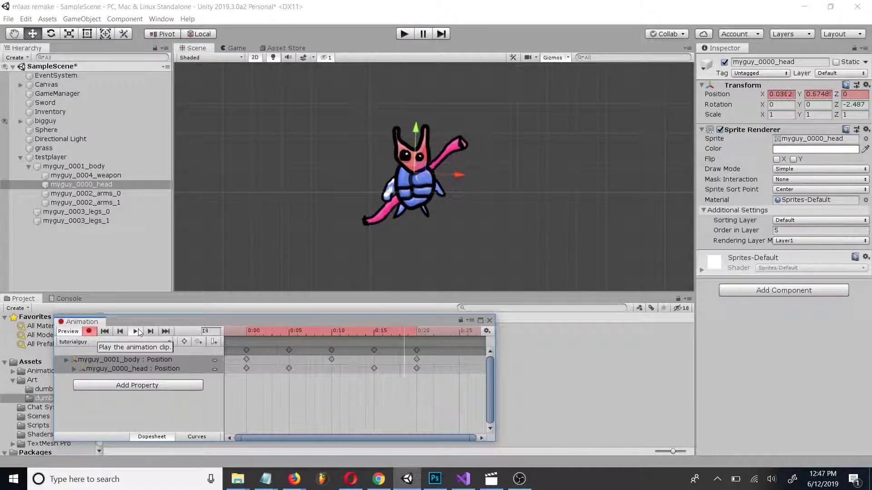
# Step: Record a scale keyframe at frame 5 that squashes myguy_0000_head to about X 1.09, Y 0.90
pyautogui.click(289, 331)
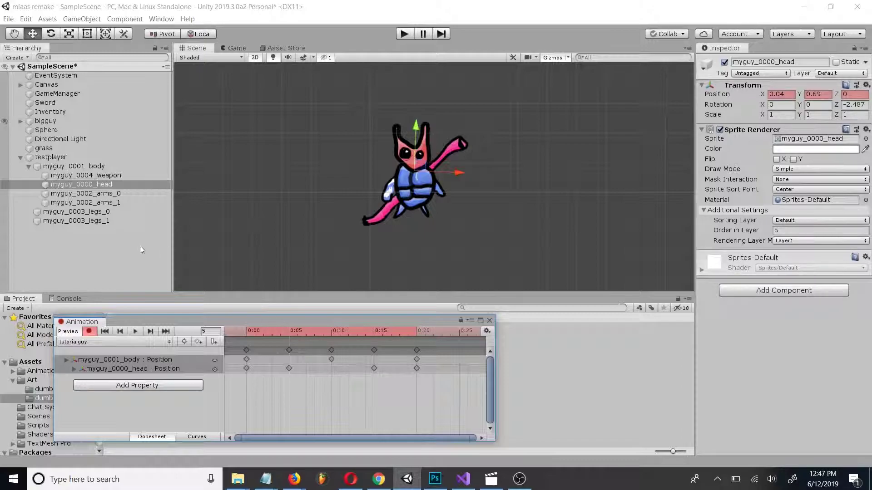
pyautogui.click(70, 33)
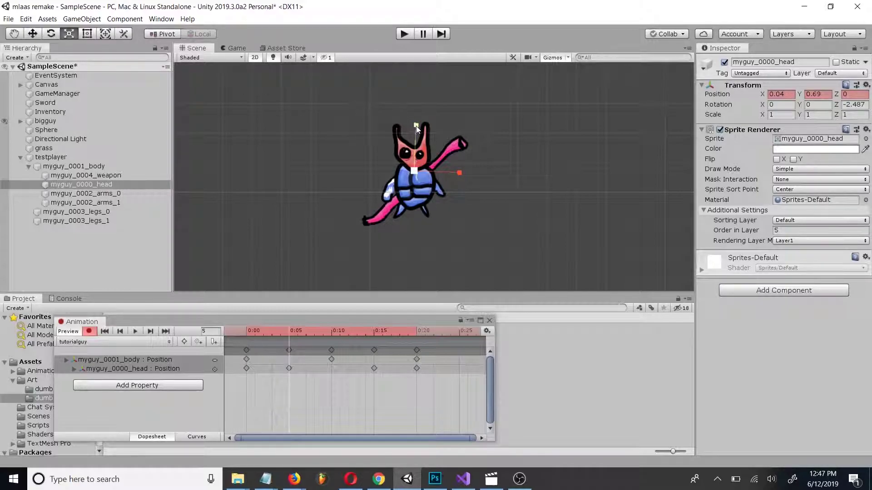
pyautogui.moveTo(416, 126); pyautogui.dragTo(416, 131)
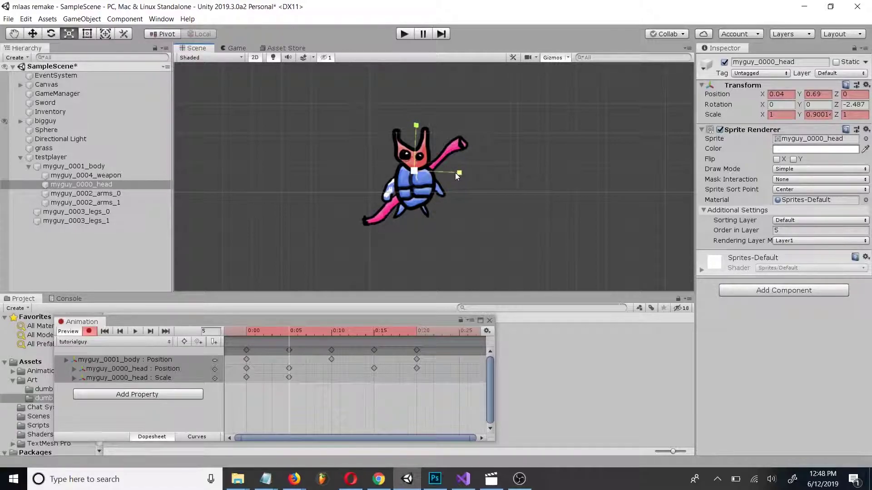
pyautogui.moveTo(455, 172); pyautogui.dragTo(461, 177)
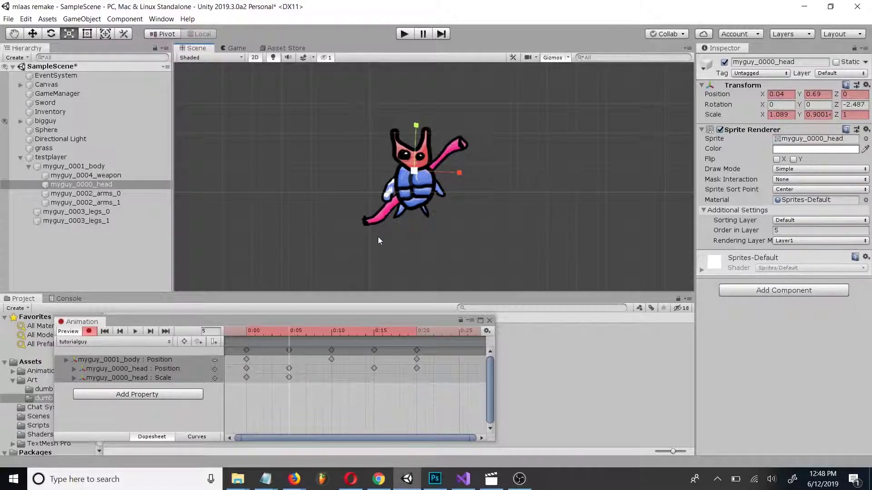
# Step: Record a scale keyframe at frame 15 stretching myguy_0000_head to about X 0.97, Y 1.01, and preview the clip
pyautogui.click(375, 333)
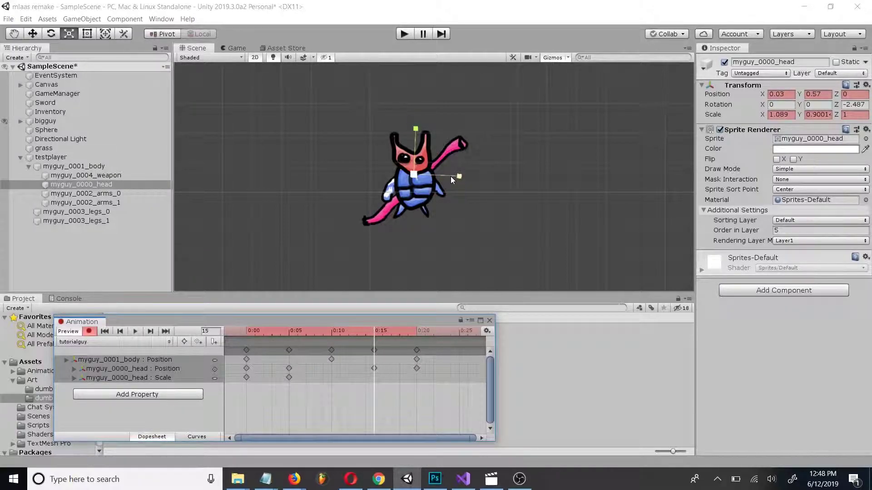
pyautogui.moveTo(450, 177); pyautogui.dragTo(445, 176)
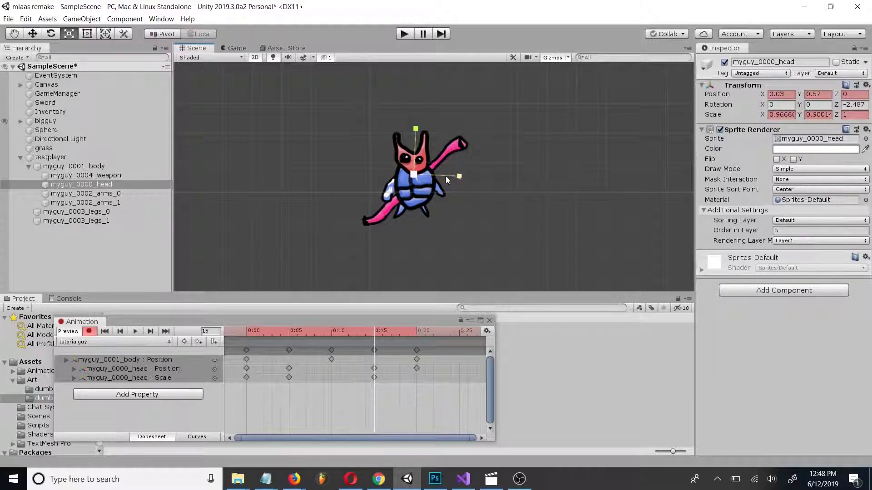
pyautogui.moveTo(417, 128); pyautogui.dragTo(417, 125)
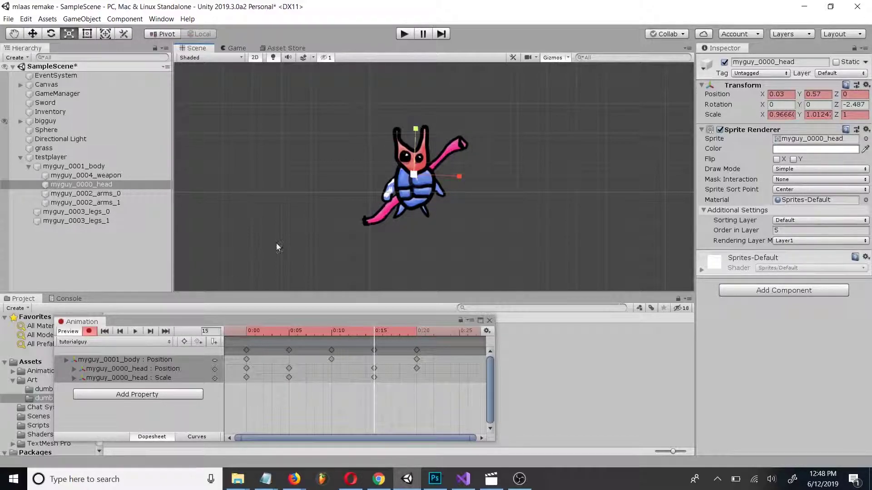
pyautogui.click(135, 332)
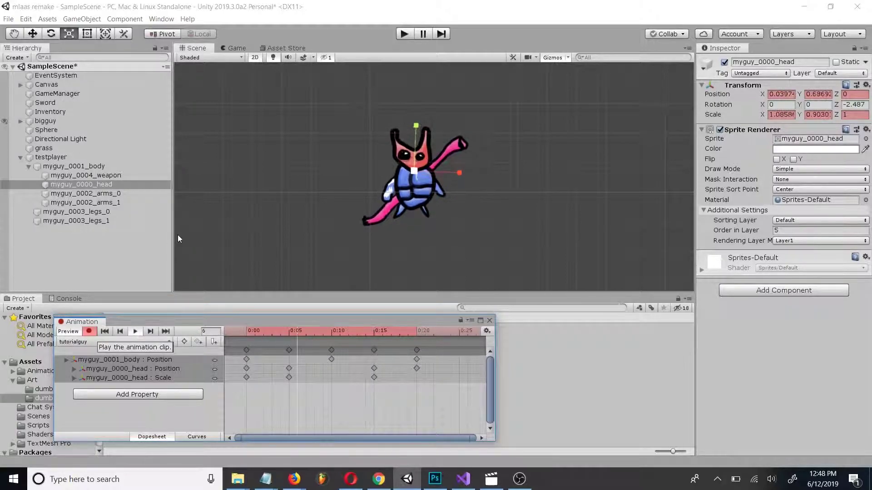
pyautogui.click(227, 213)
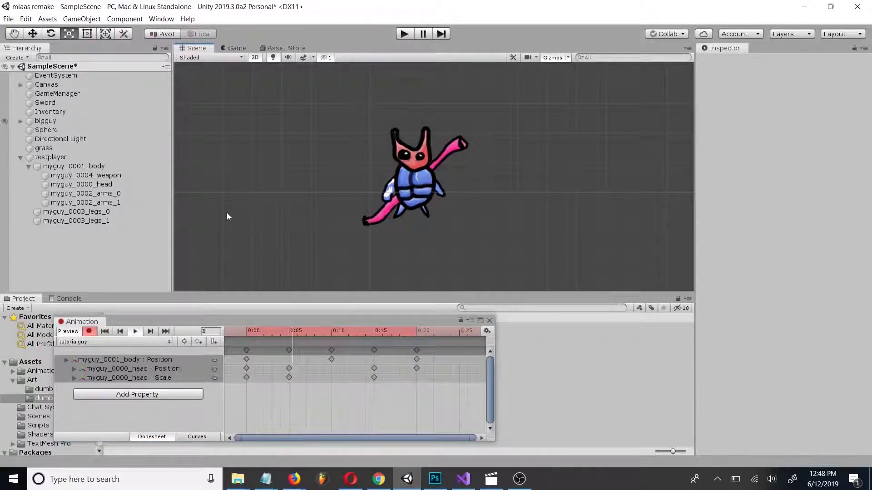
pyautogui.click(136, 332)
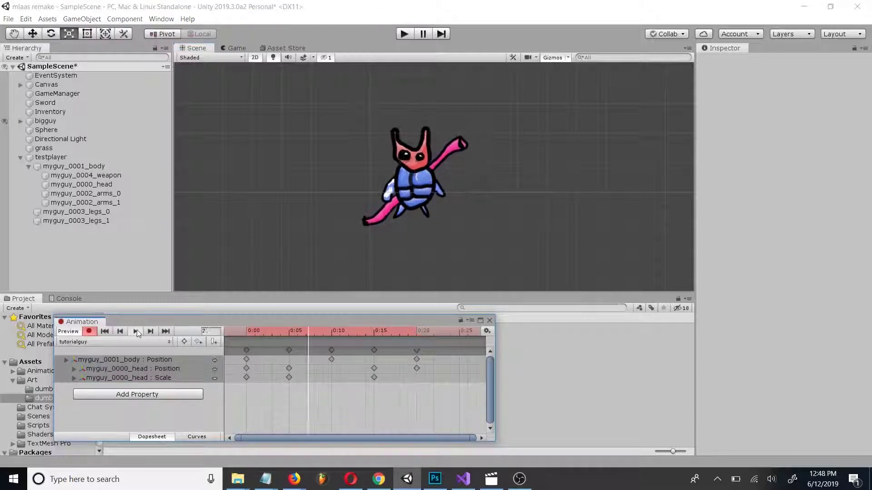
# Step: Select myguy_0001_body and set the playhead to its position keyframe at frame 10
pyautogui.click(289, 336)
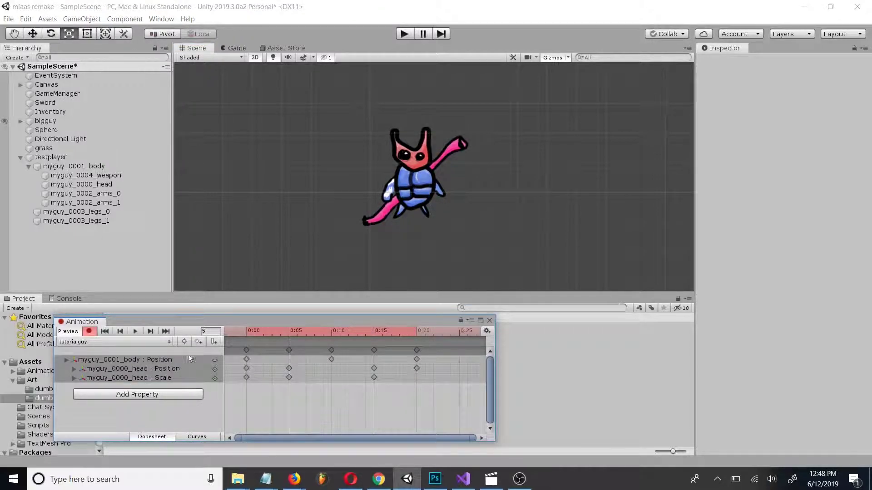
pyautogui.click(87, 166)
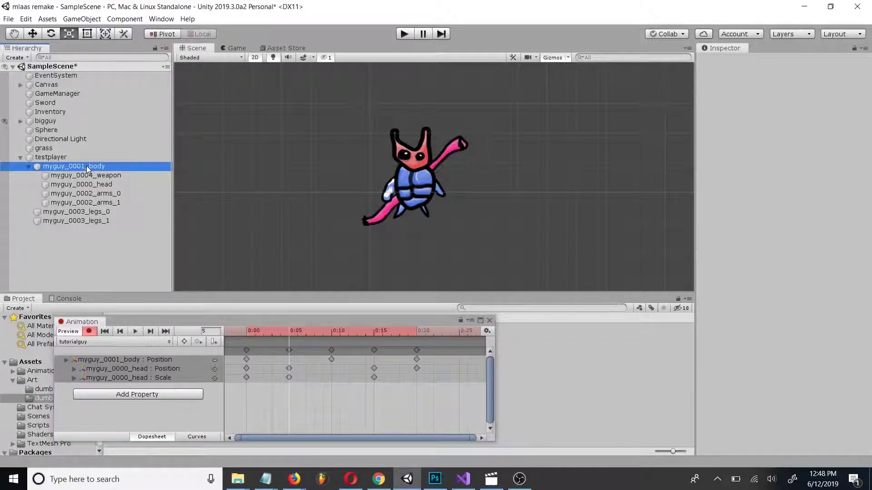
pyautogui.click(333, 336)
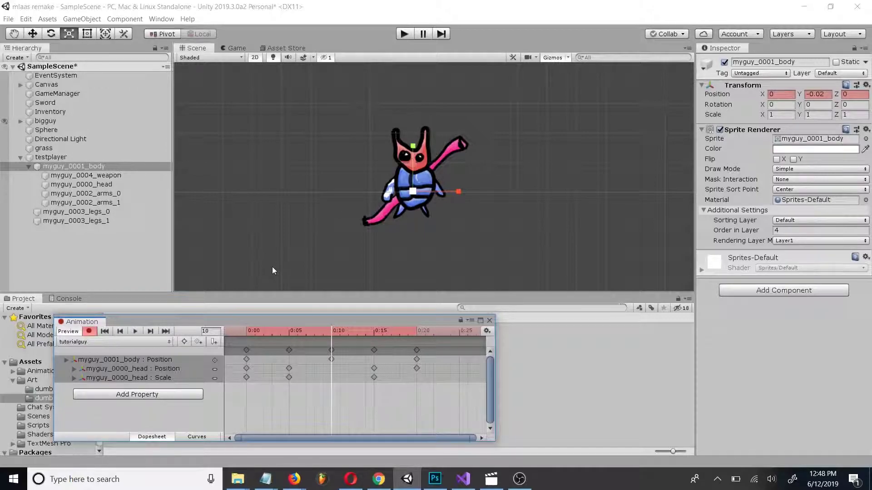
pyautogui.moveTo(306, 328); pyautogui.dragTo(332, 334)
pyautogui.click(415, 147)
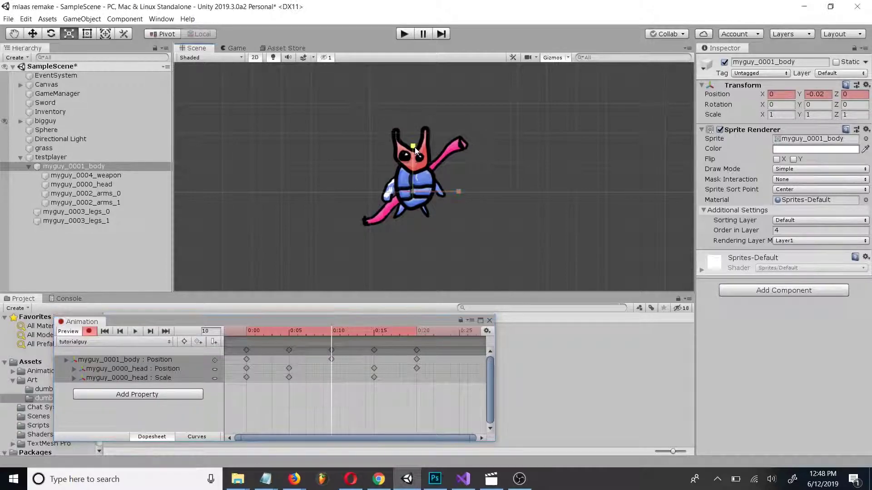
pyautogui.moveTo(415, 147); pyautogui.dragTo(413, 149)
pyautogui.hotkey('ctrl', 'z')
# Step: Lower myguy_0001_body at frame 10 to about Y -0.1 with the Move tool and preview the clip
pyautogui.click(33, 34)
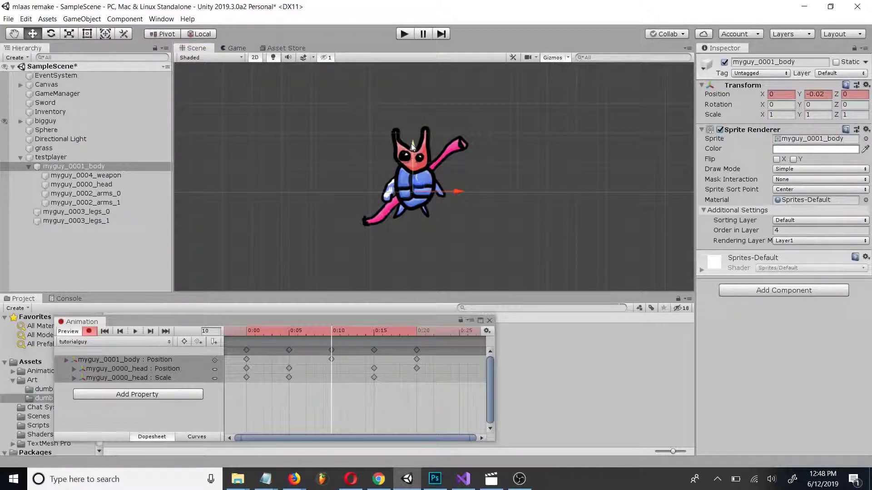
pyautogui.moveTo(412, 146); pyautogui.dragTo(412, 149)
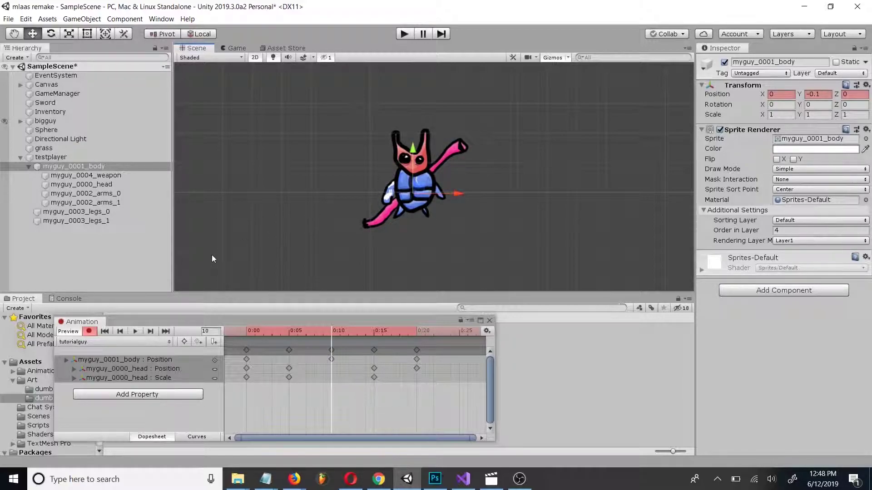
pyautogui.click(135, 331)
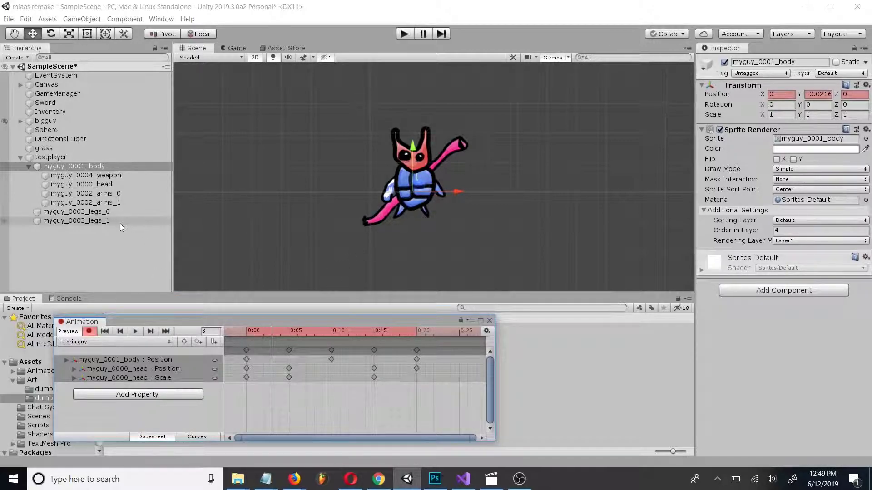
# Step: Record a rotation keyframe at frame 5 with myguy_0004_weapon rotated to about Z -2.24
pyautogui.click(107, 175)
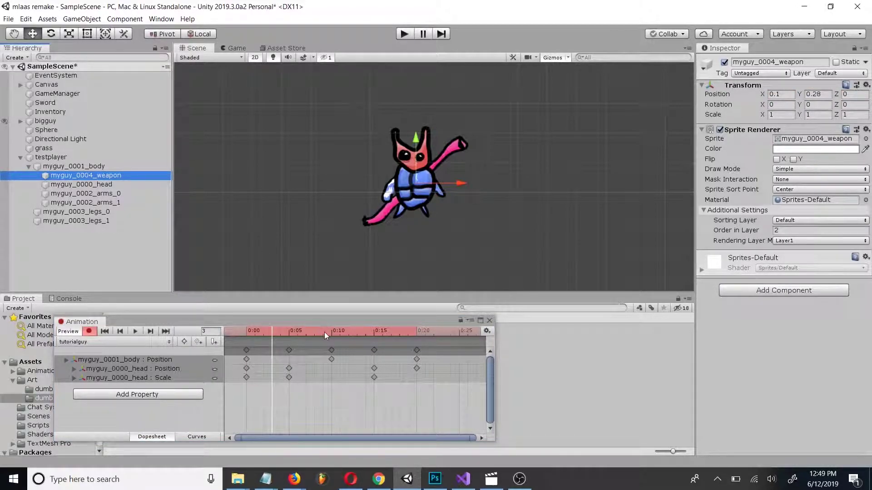
pyautogui.click(288, 331)
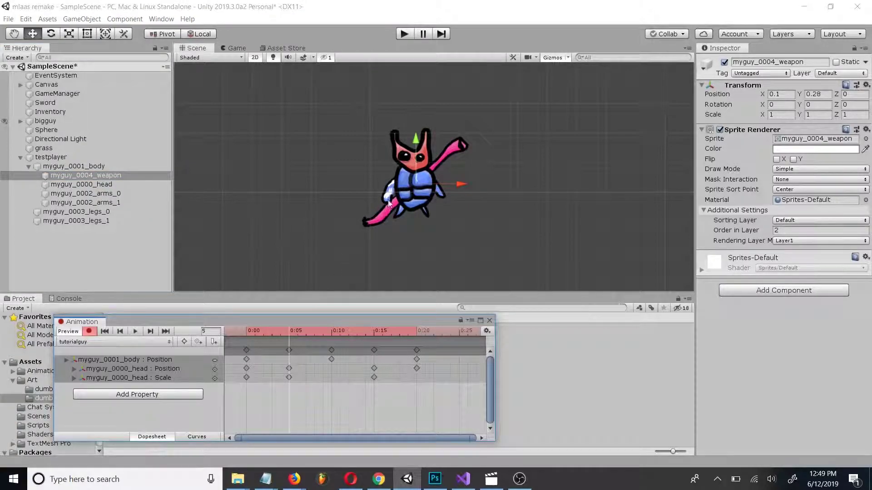
pyautogui.click(54, 34)
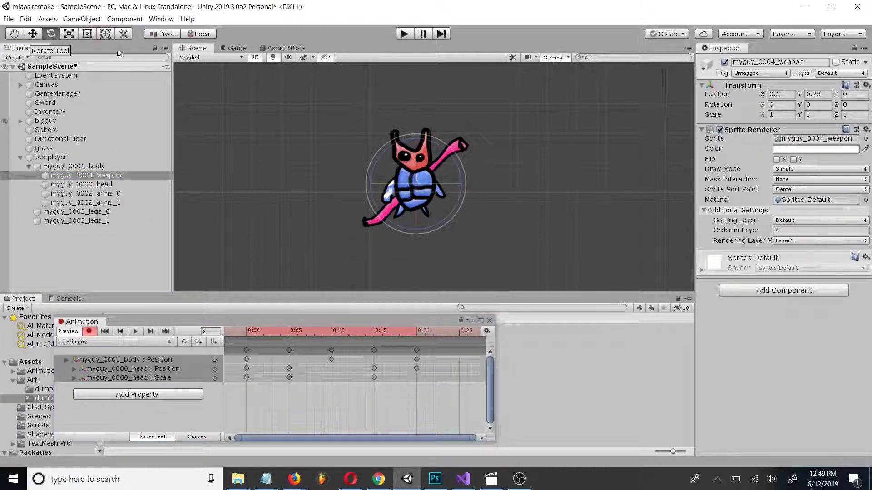
pyautogui.moveTo(450, 144); pyautogui.dragTo(451, 151)
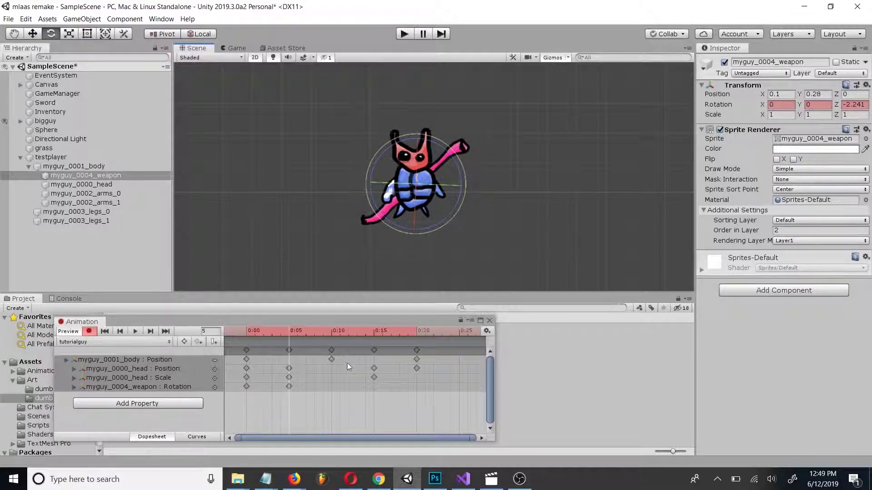
# Step: Record a rotation keyframe at frame 15 with myguy_0004_weapon rotated to about Z 1.5, and preview the clip
pyautogui.click(375, 333)
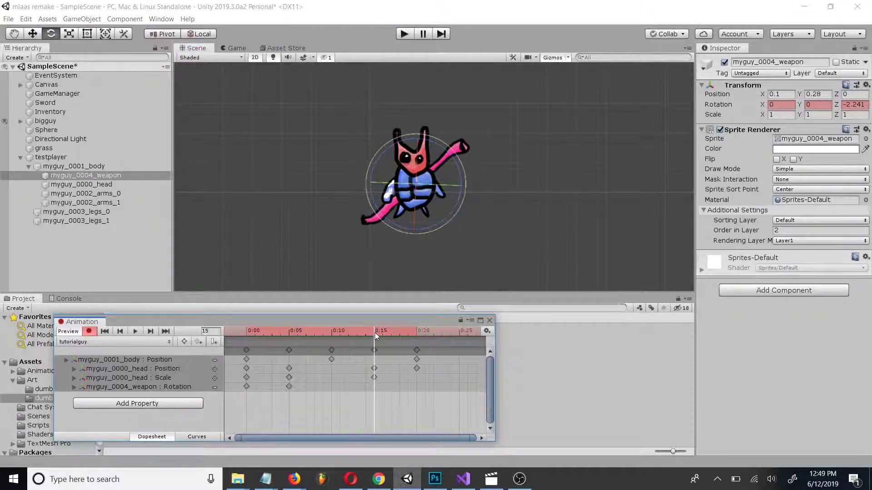
pyautogui.click(457, 144)
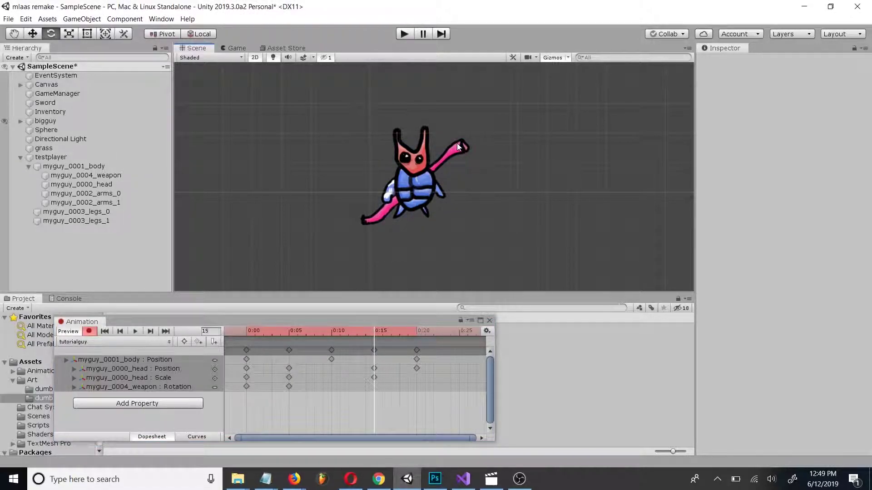
pyautogui.click(117, 178)
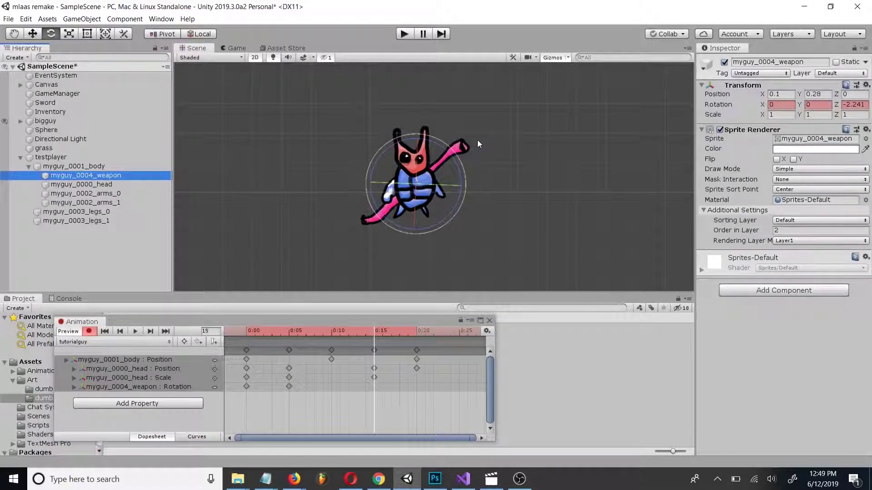
pyautogui.moveTo(456, 154); pyautogui.dragTo(451, 151)
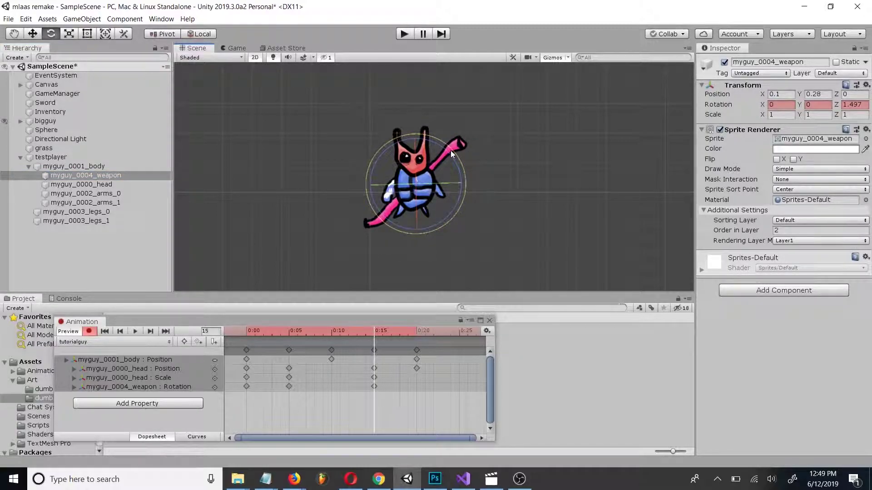
pyautogui.click(135, 332)
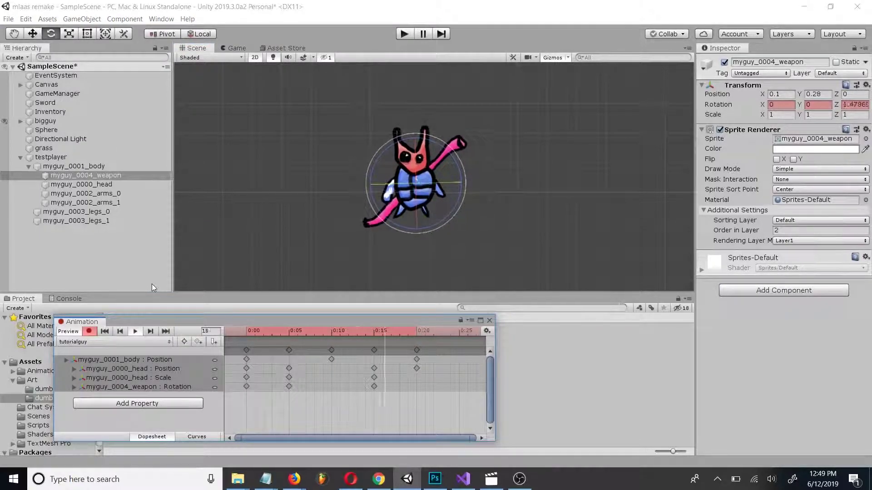
pyautogui.click(226, 231)
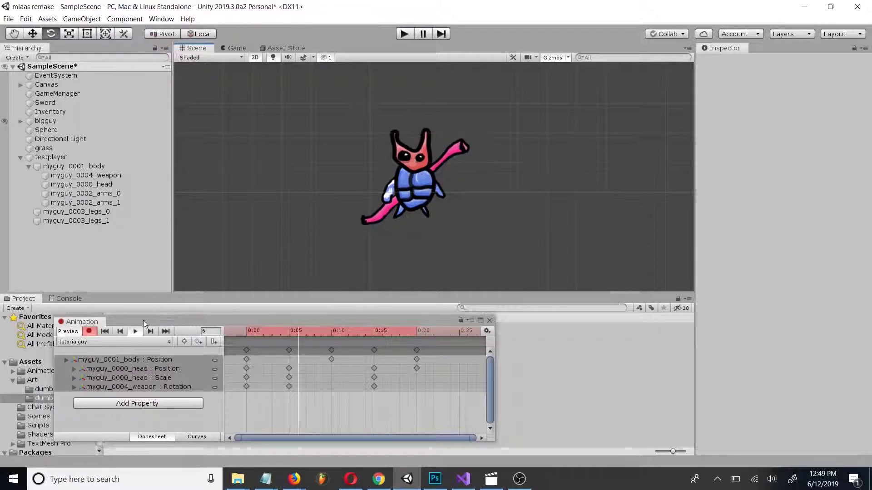
pyautogui.click(136, 331)
# Step: Stretch all keyframes of the tutorialguy clip proportionally so the last ones land on frame 30, and preview the slower animation
pyautogui.scroll(-3, 321, 402)
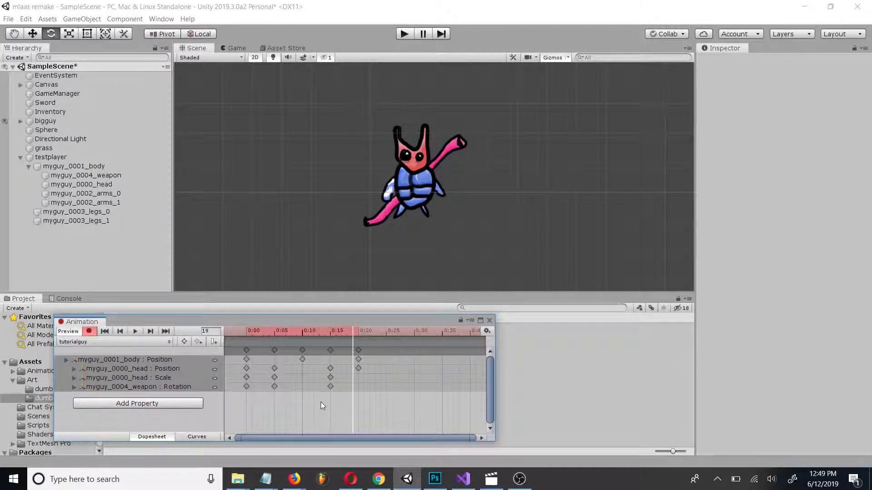
pyautogui.hotkey('ctrl', 'a')
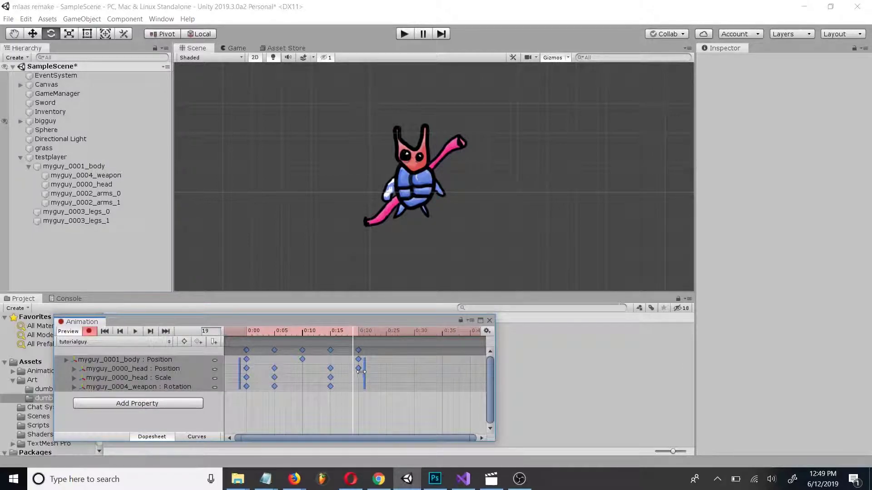
pyautogui.moveTo(365, 372); pyautogui.dragTo(420, 372)
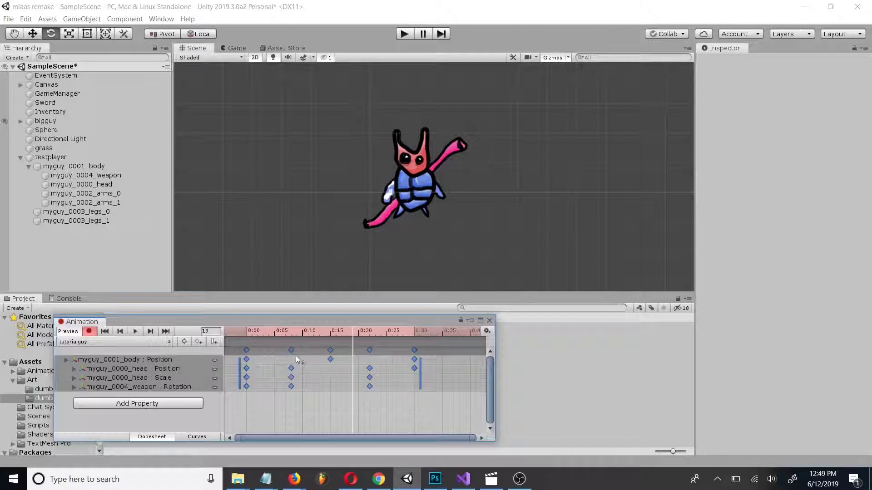
pyautogui.click(138, 333)
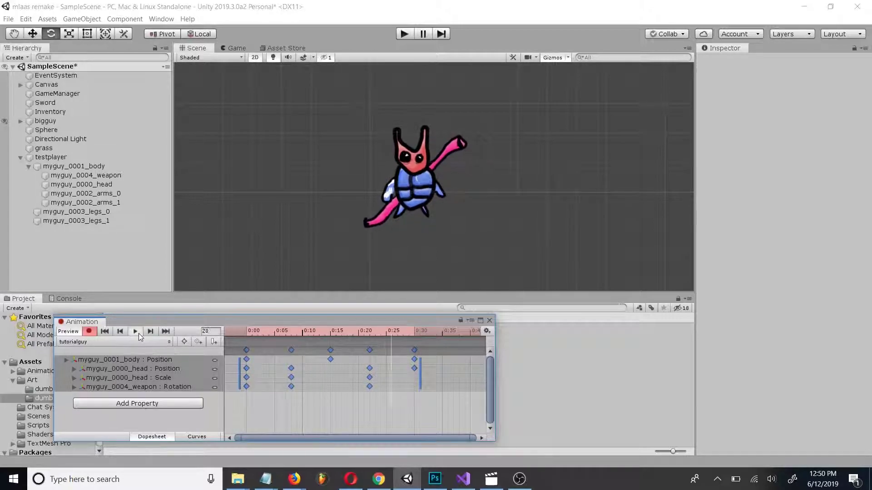
# Step: Stretch all keyframes proportionally again so the clip ends at 1:00 (frame 60), and preview it
pyautogui.scroll(-8, 394, 385)
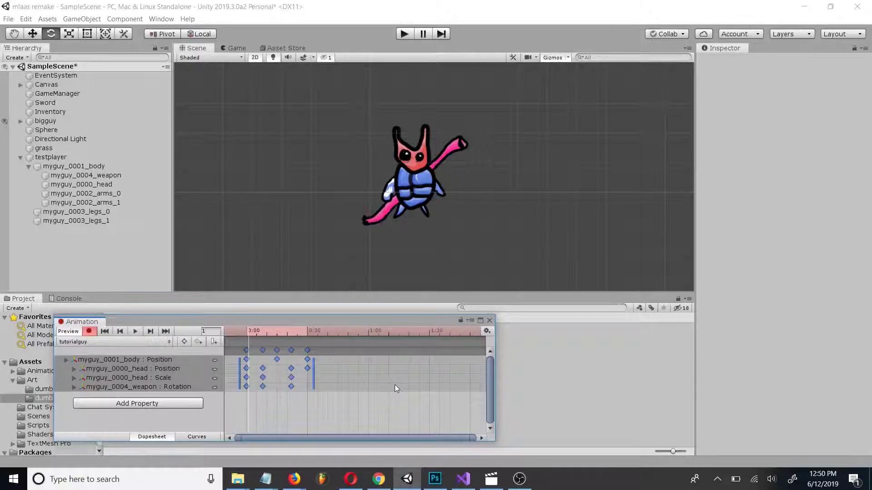
pyautogui.scroll(3, 394, 385)
pyautogui.scroll(-1, 395, 388)
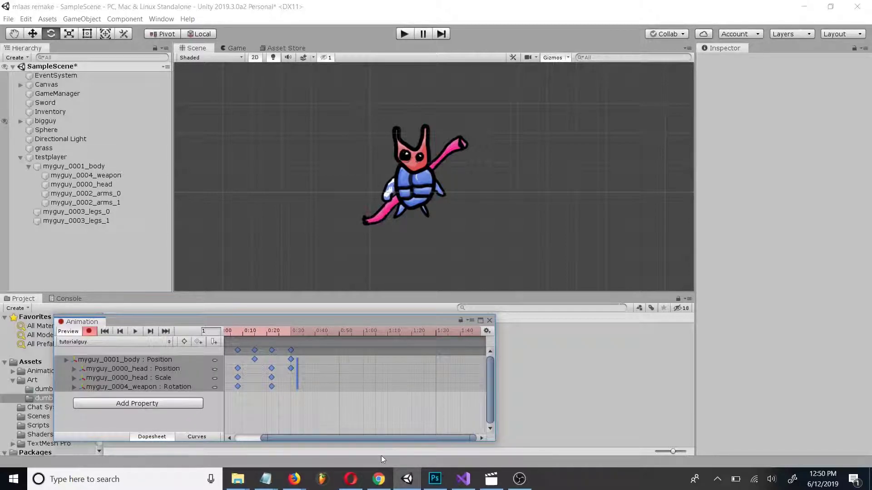
pyautogui.moveTo(385, 439); pyautogui.dragTo(345, 437)
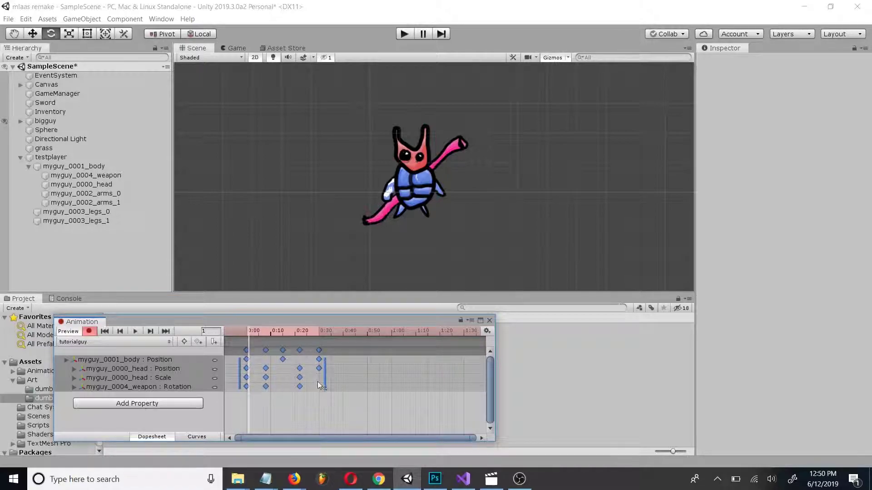
pyautogui.moveTo(326, 376); pyautogui.dragTo(399, 375)
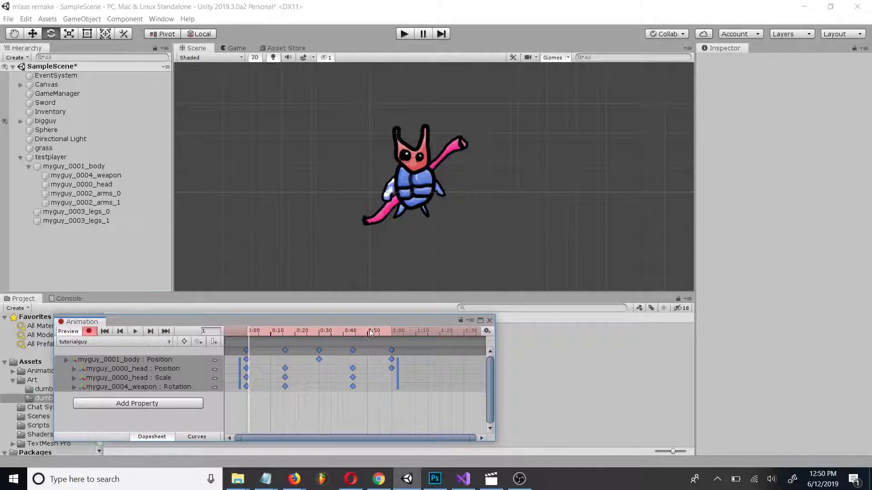
pyautogui.click(138, 332)
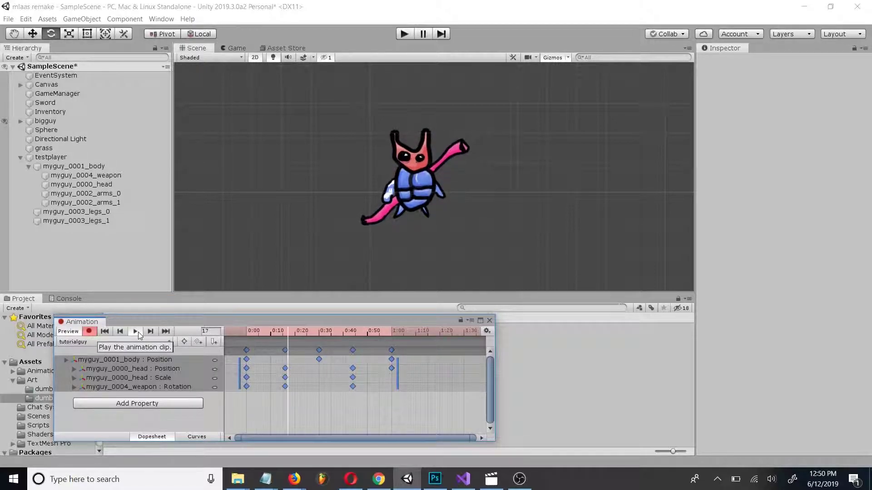
pyautogui.click(138, 331)
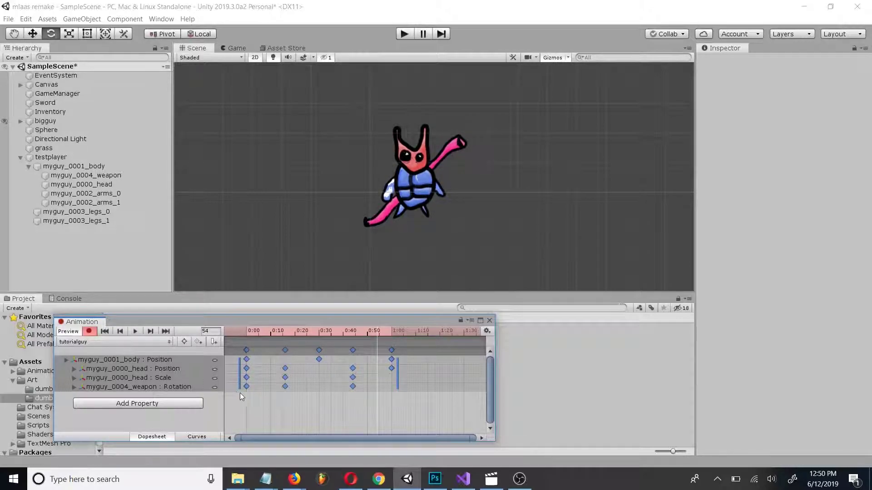
# Step: Copy all the keyframes at frame 0 to frame 60 so the clip loops seamlessly, and preview the loop
pyautogui.moveTo(253, 401); pyautogui.dragTo(239, 349)
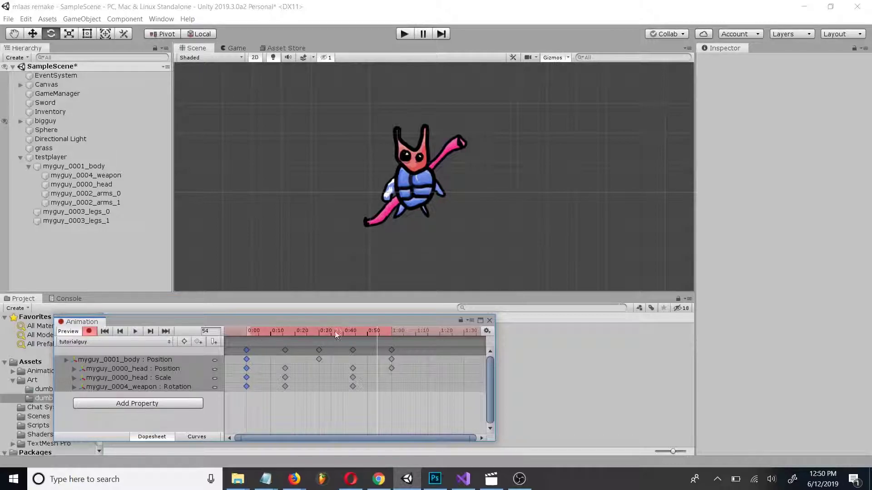
pyautogui.click(394, 332)
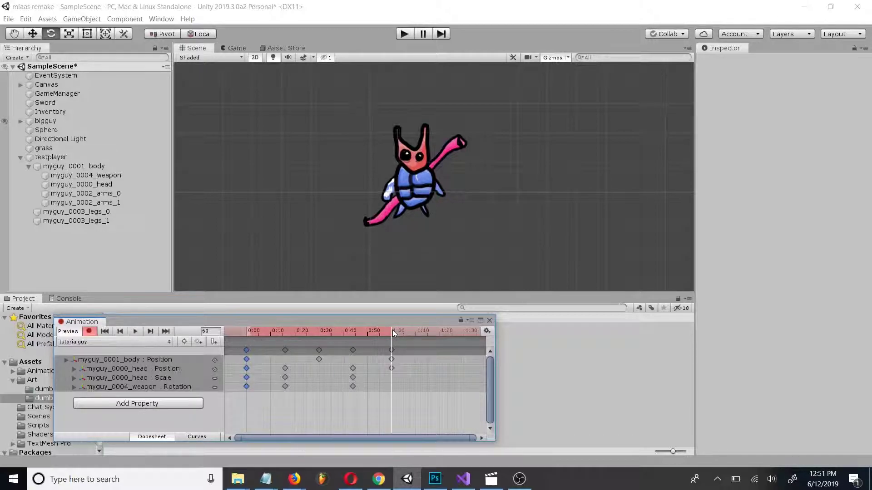
pyautogui.press('k')
pyautogui.click(134, 334)
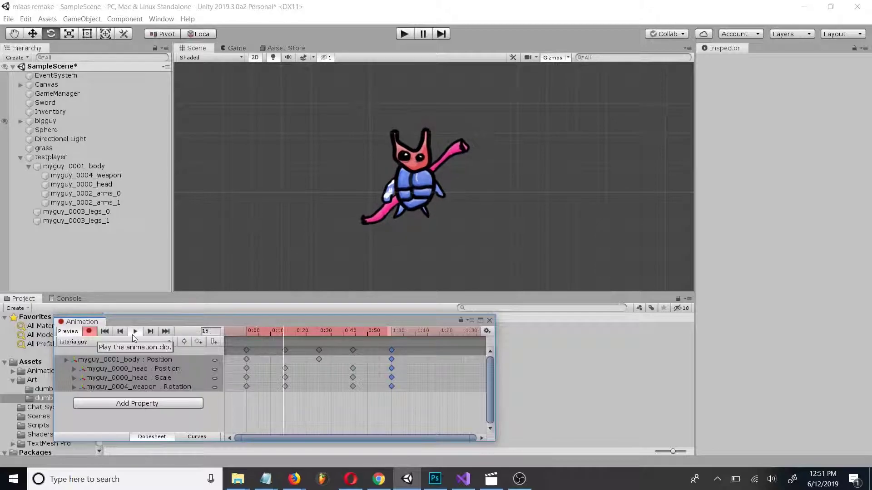
pyautogui.click(132, 334)
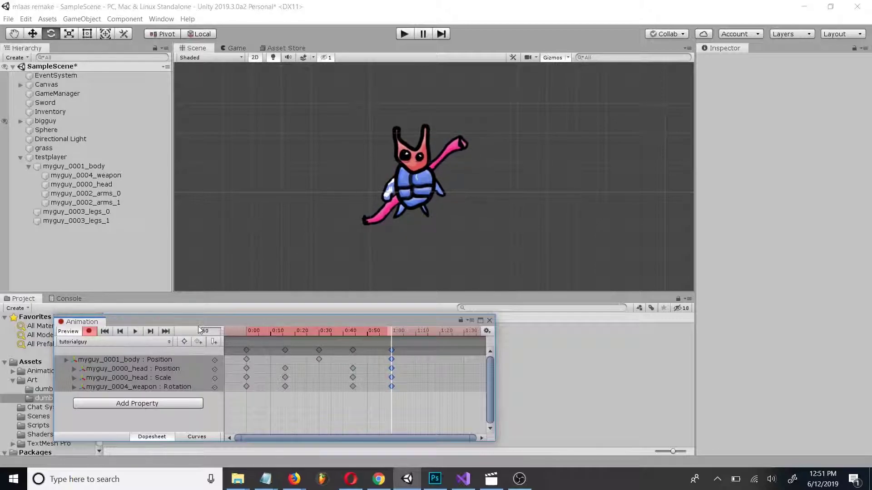
pyautogui.click(133, 335)
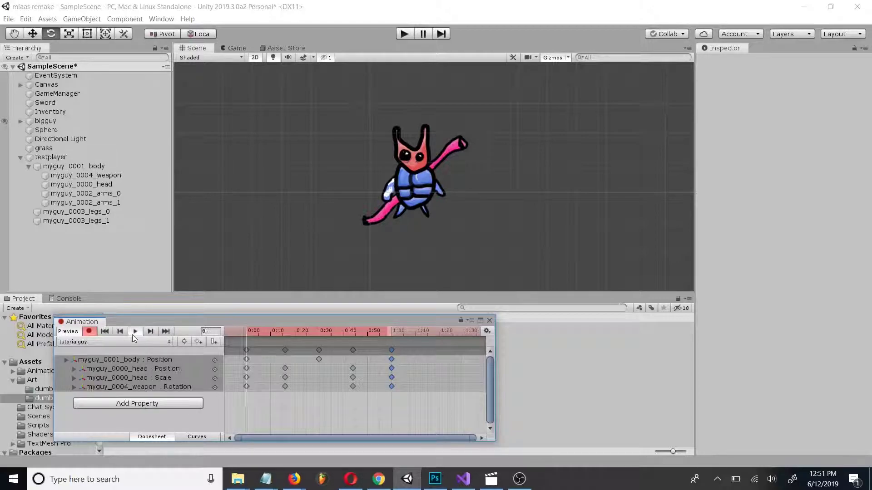